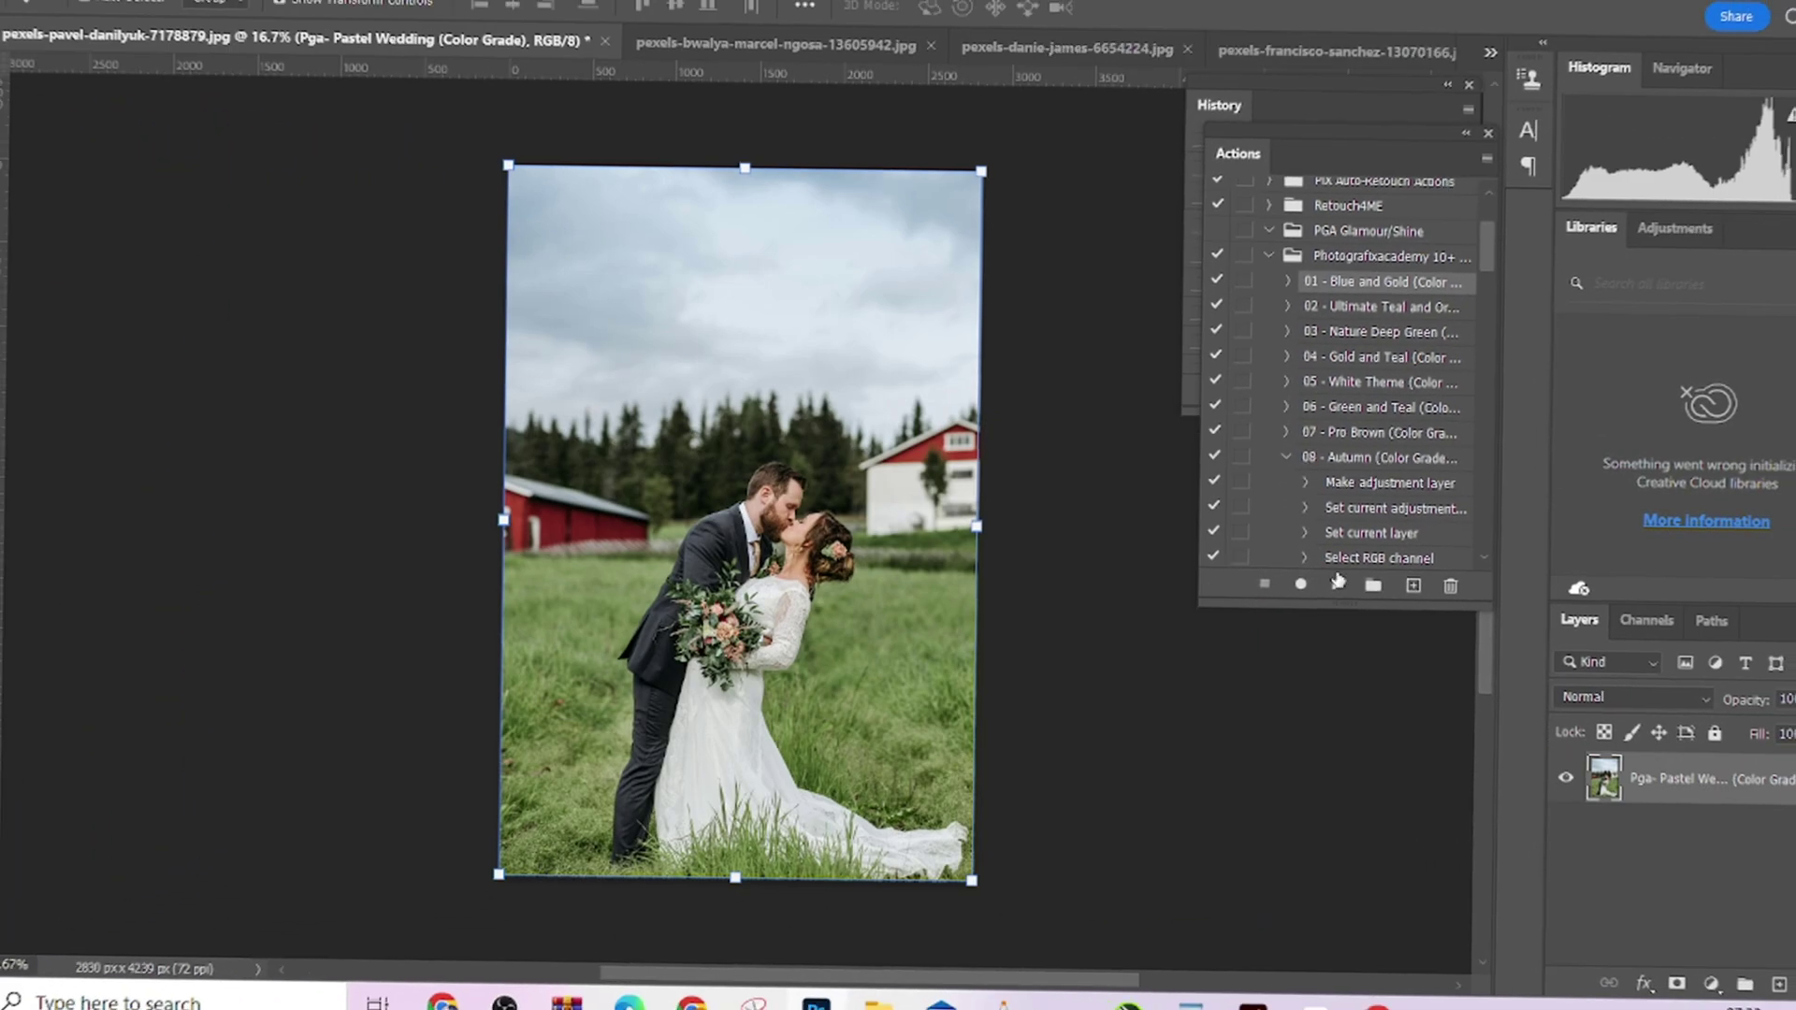
- Apply the 02 - Ultimate Teal and Orange grade to the next bride photo and compare it
click(1526, 760)
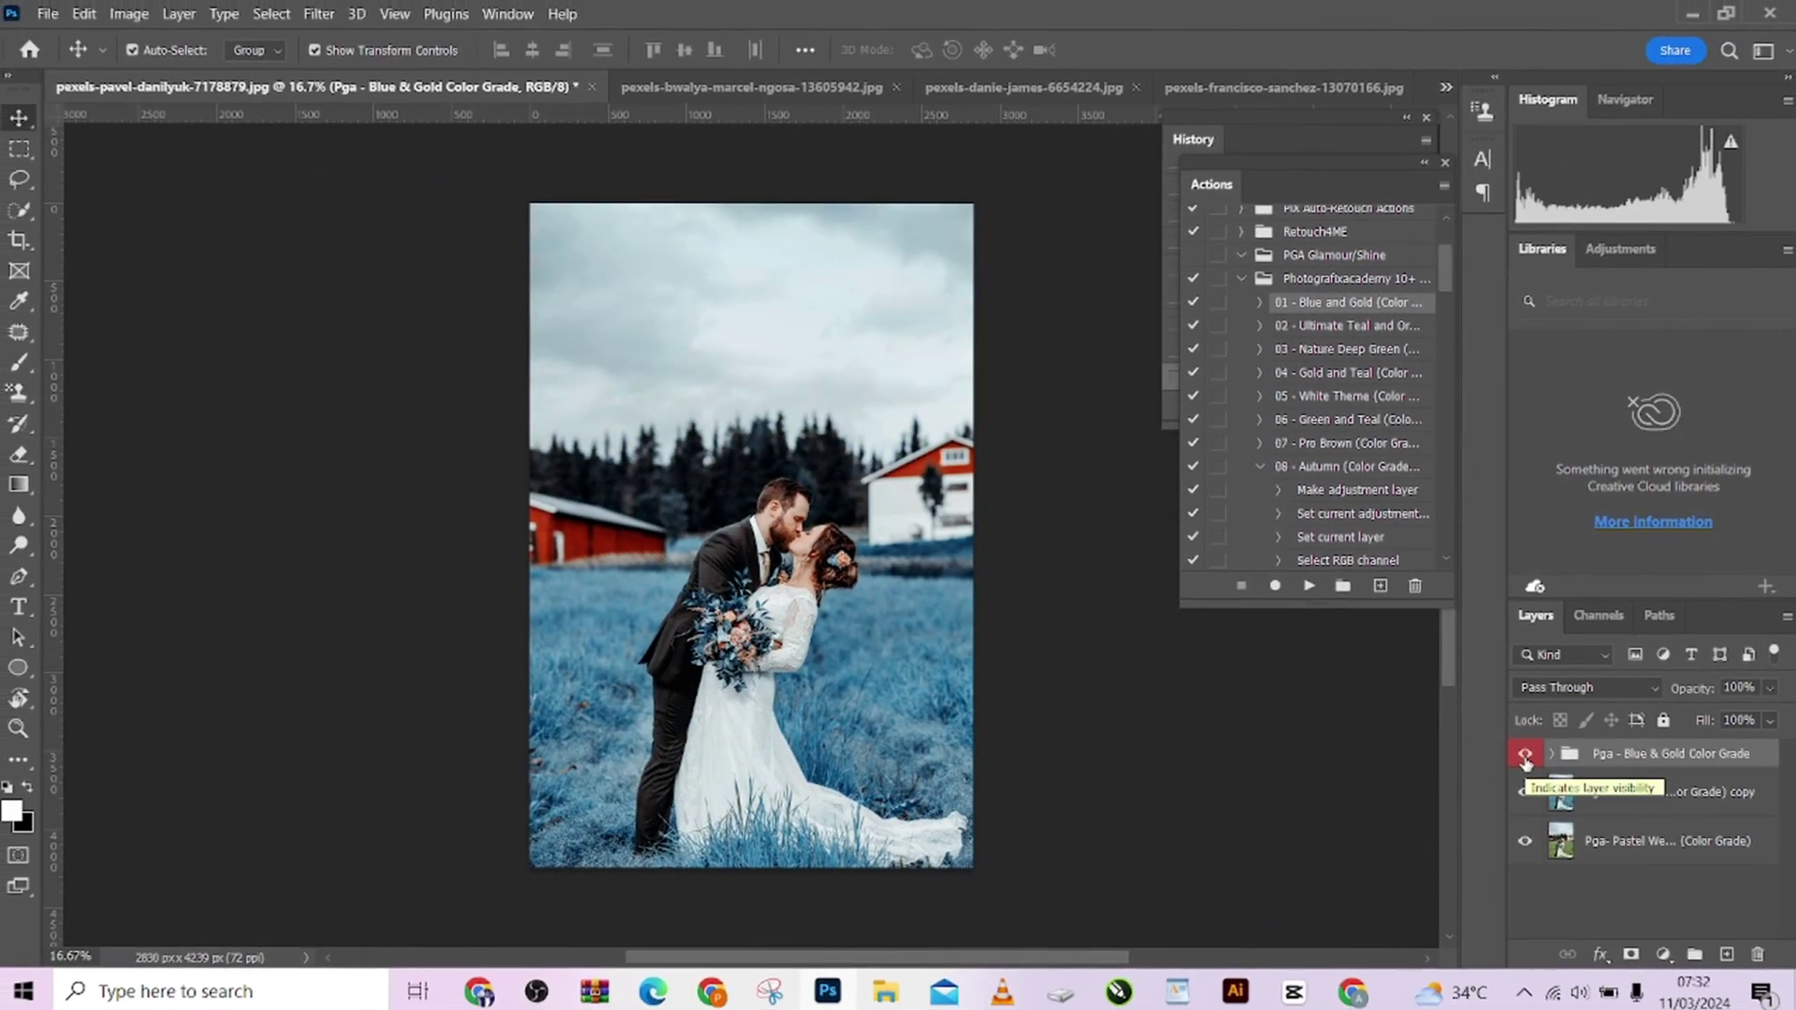
key(ctrl+Tab)
ctrl+double_click(1403, 301)
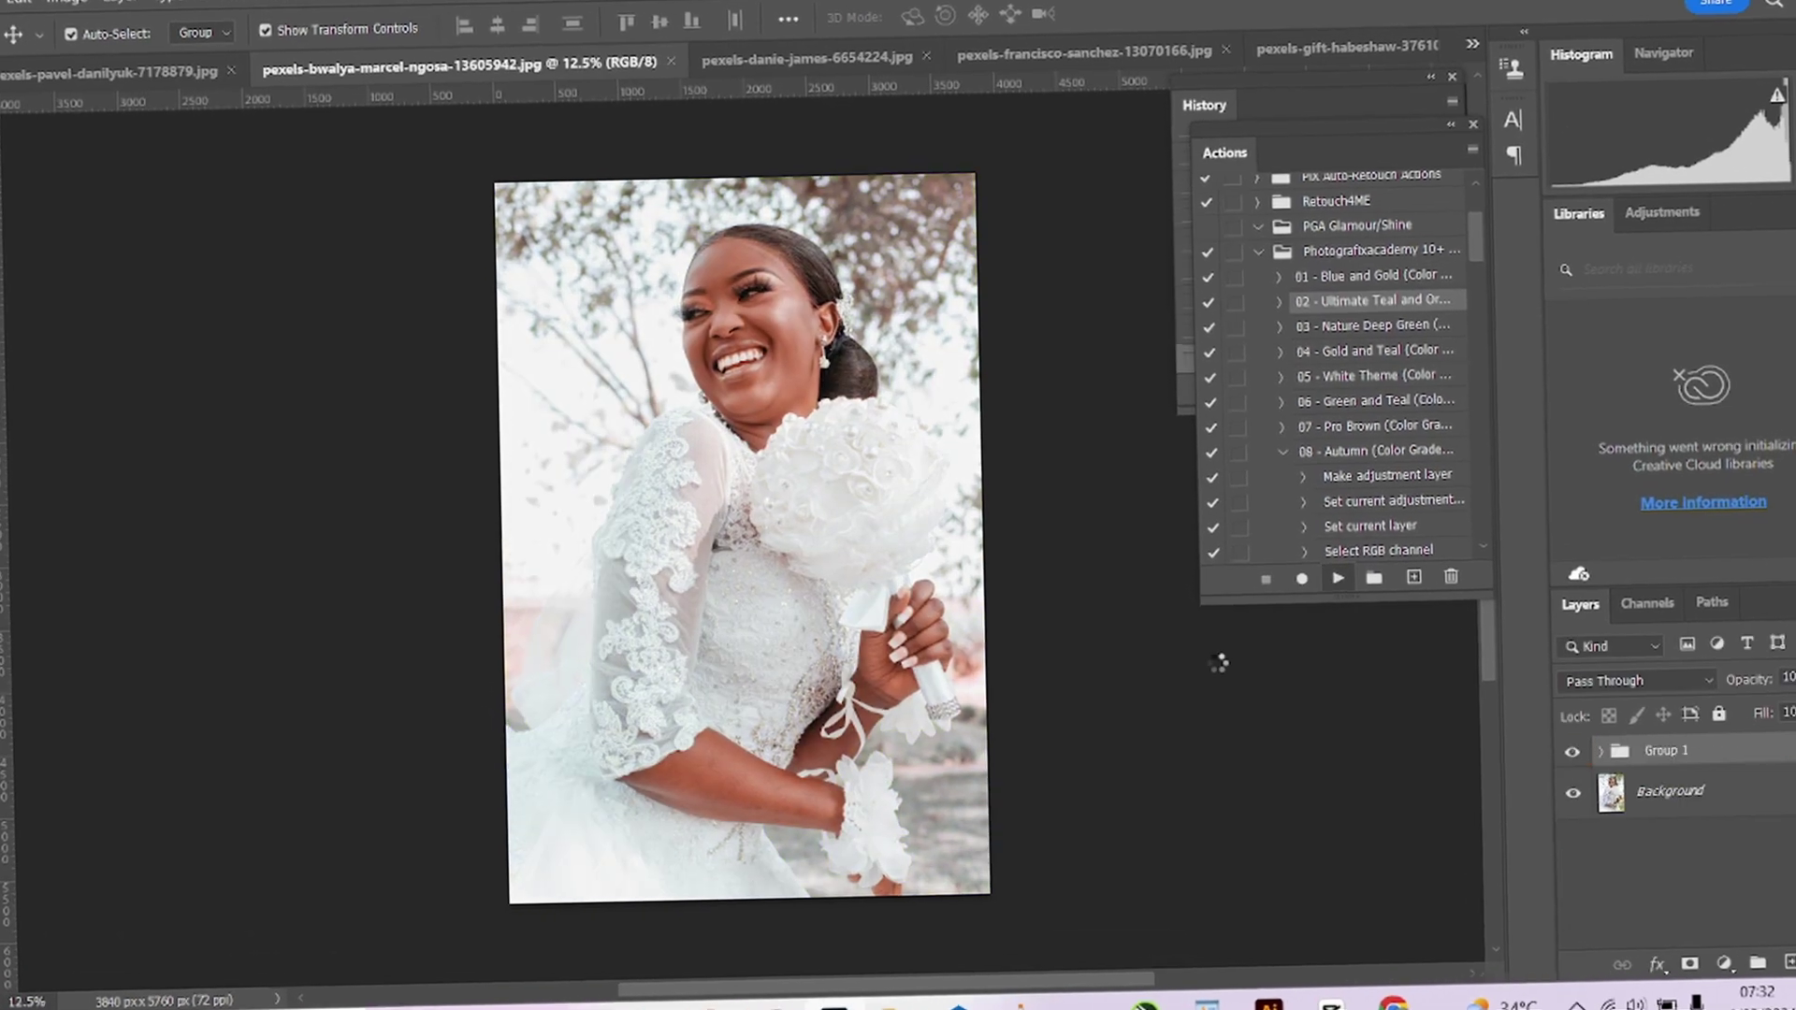
click(1549, 758)
click(1549, 758)
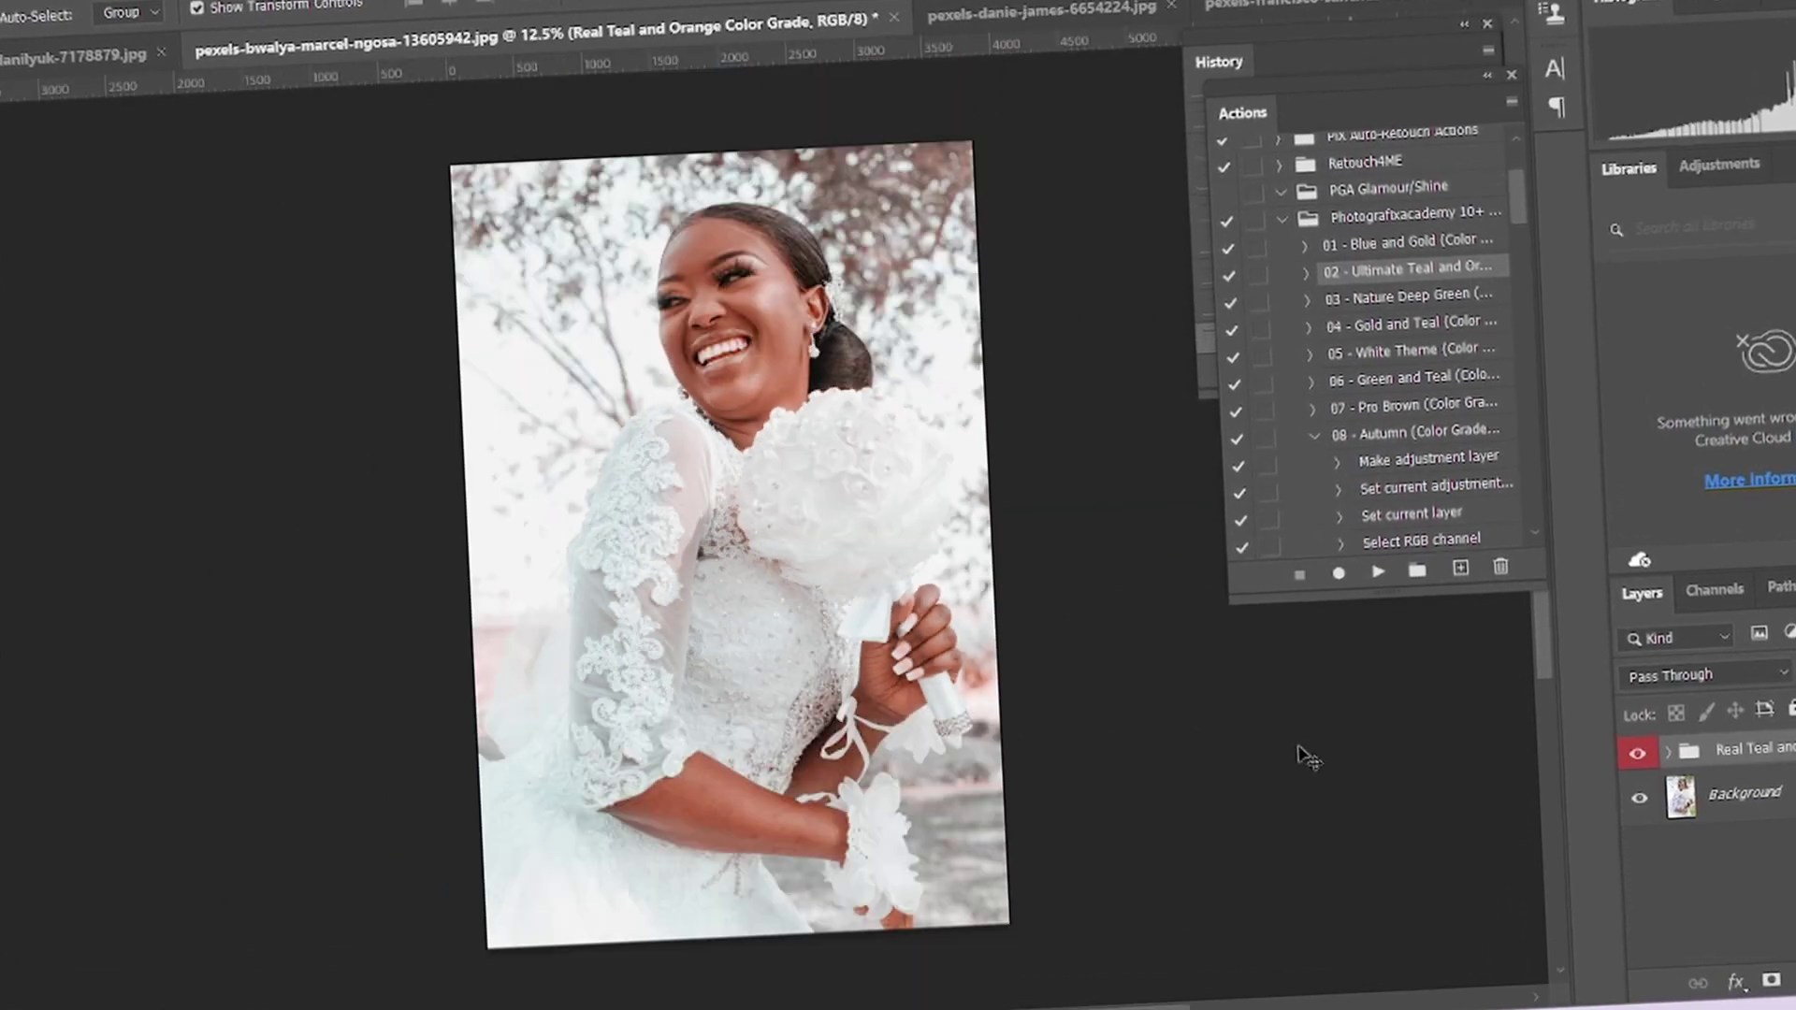
click(1637, 753)
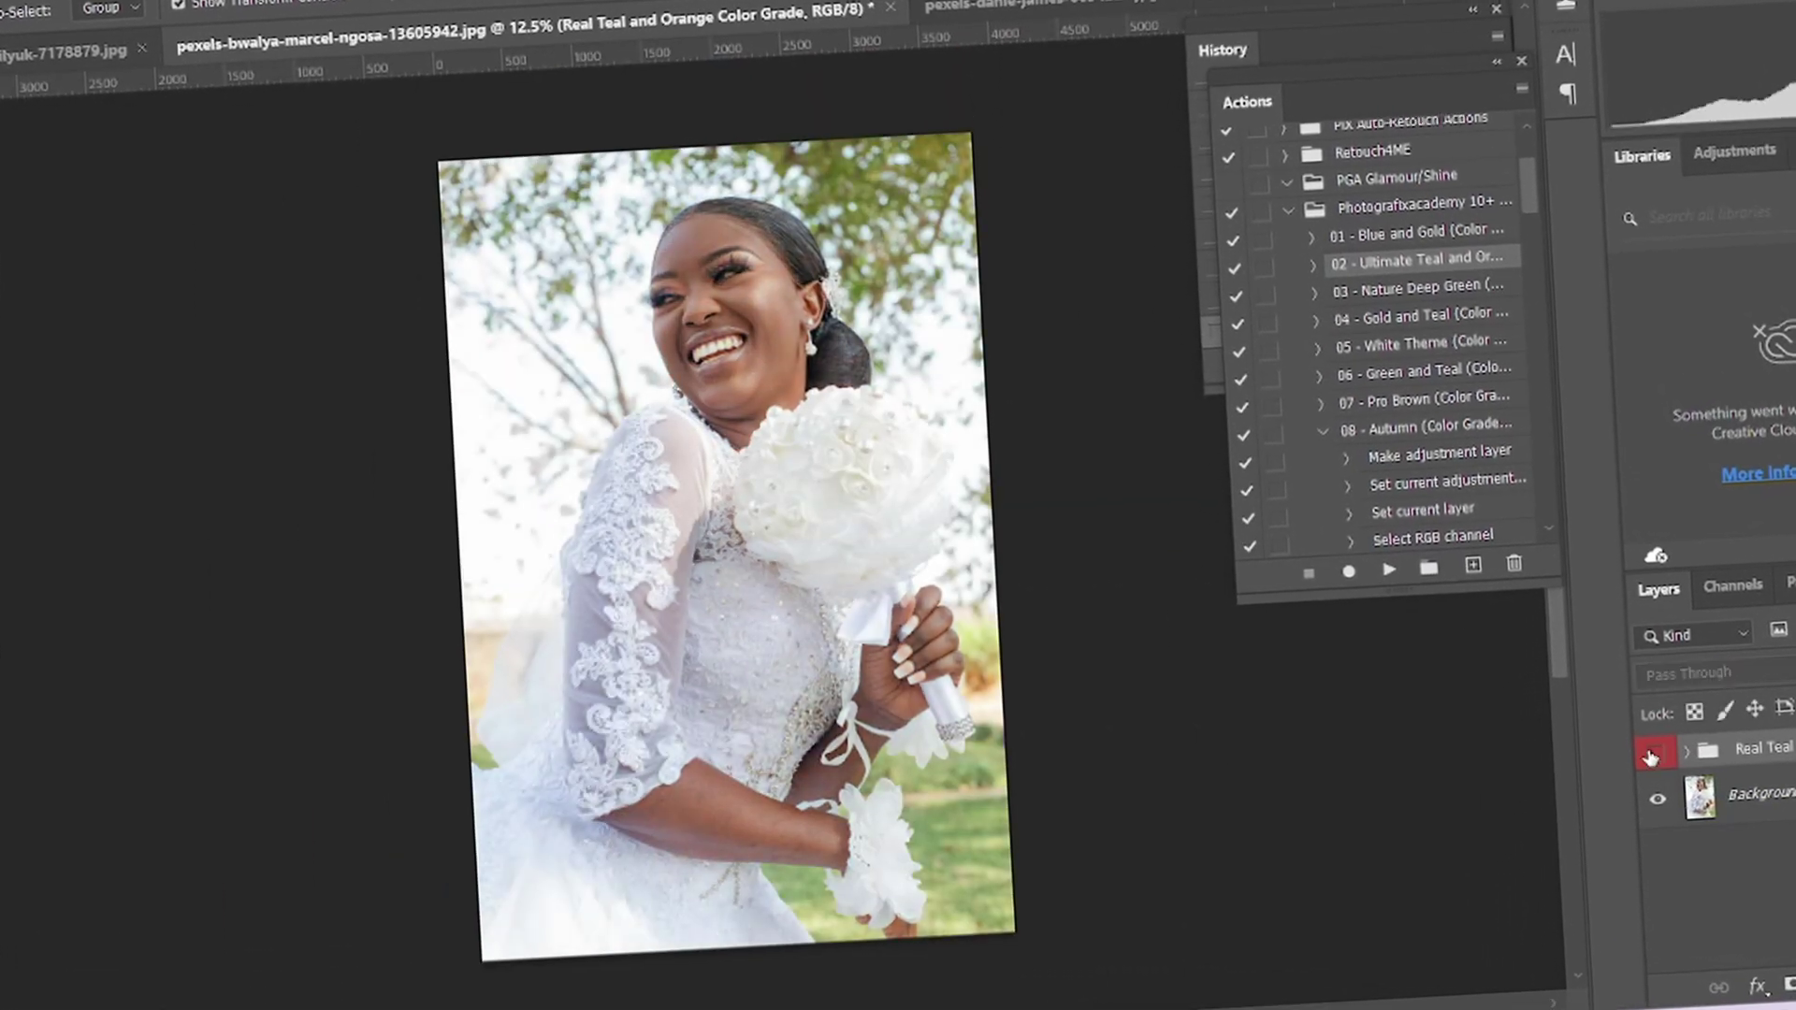
- On the next photo, try the 03 - Nature Deep Green and 04 - Gold and Teal grades
key(ctrl+Tab)
ctrl+double_click(1408, 296)
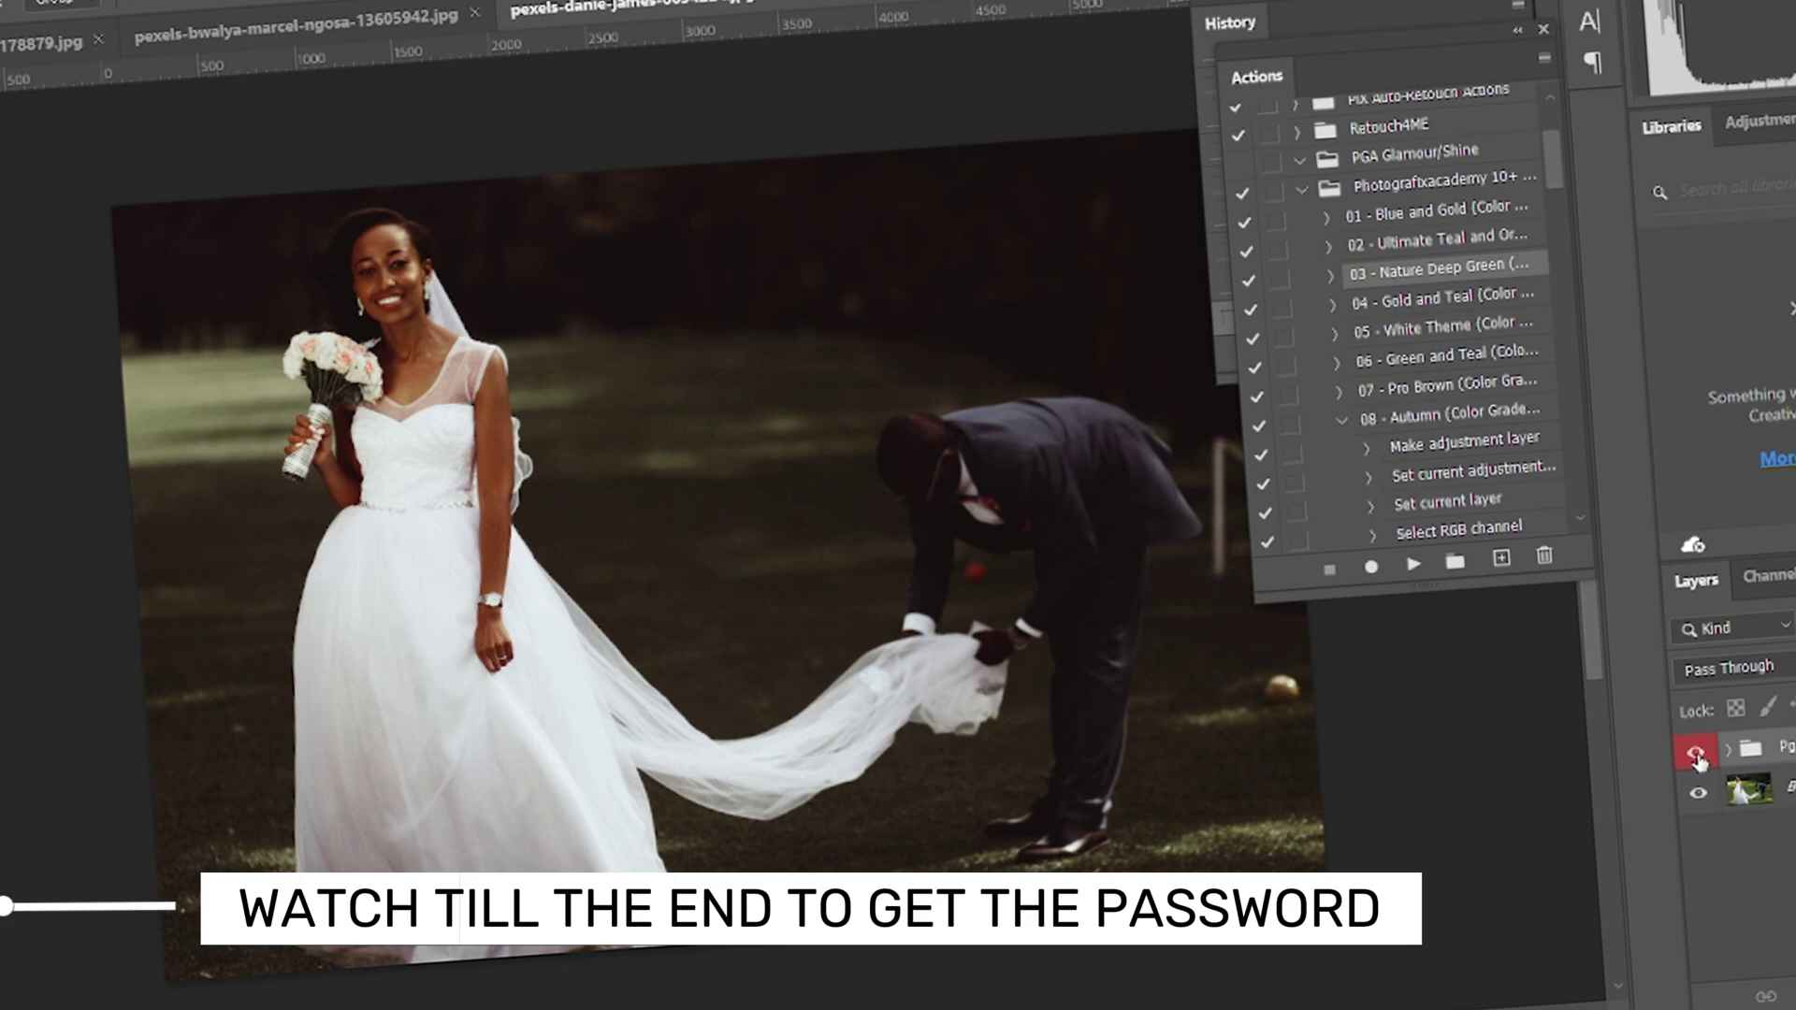
click(1698, 760)
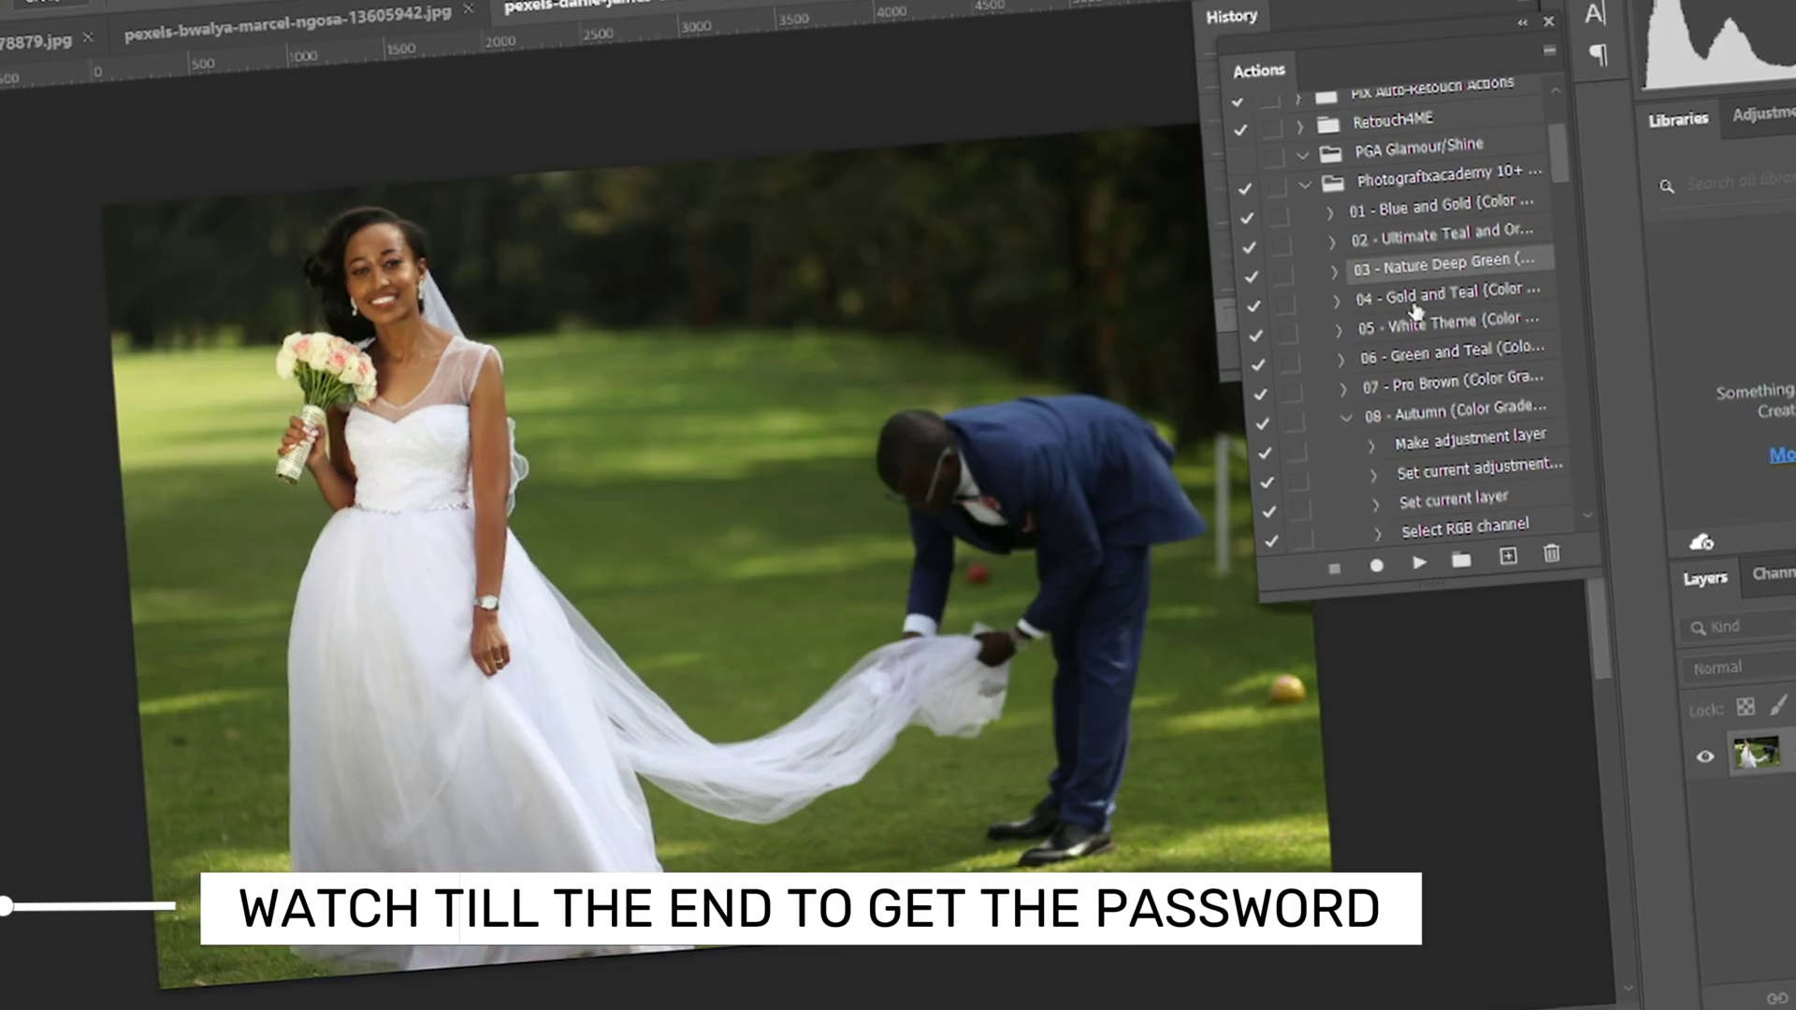
ctrl+double_click(1441, 297)
- Apply 01 - Blue and Gold to the strapless-bride photo, continuing past the warning
key(ctrl+Tab)
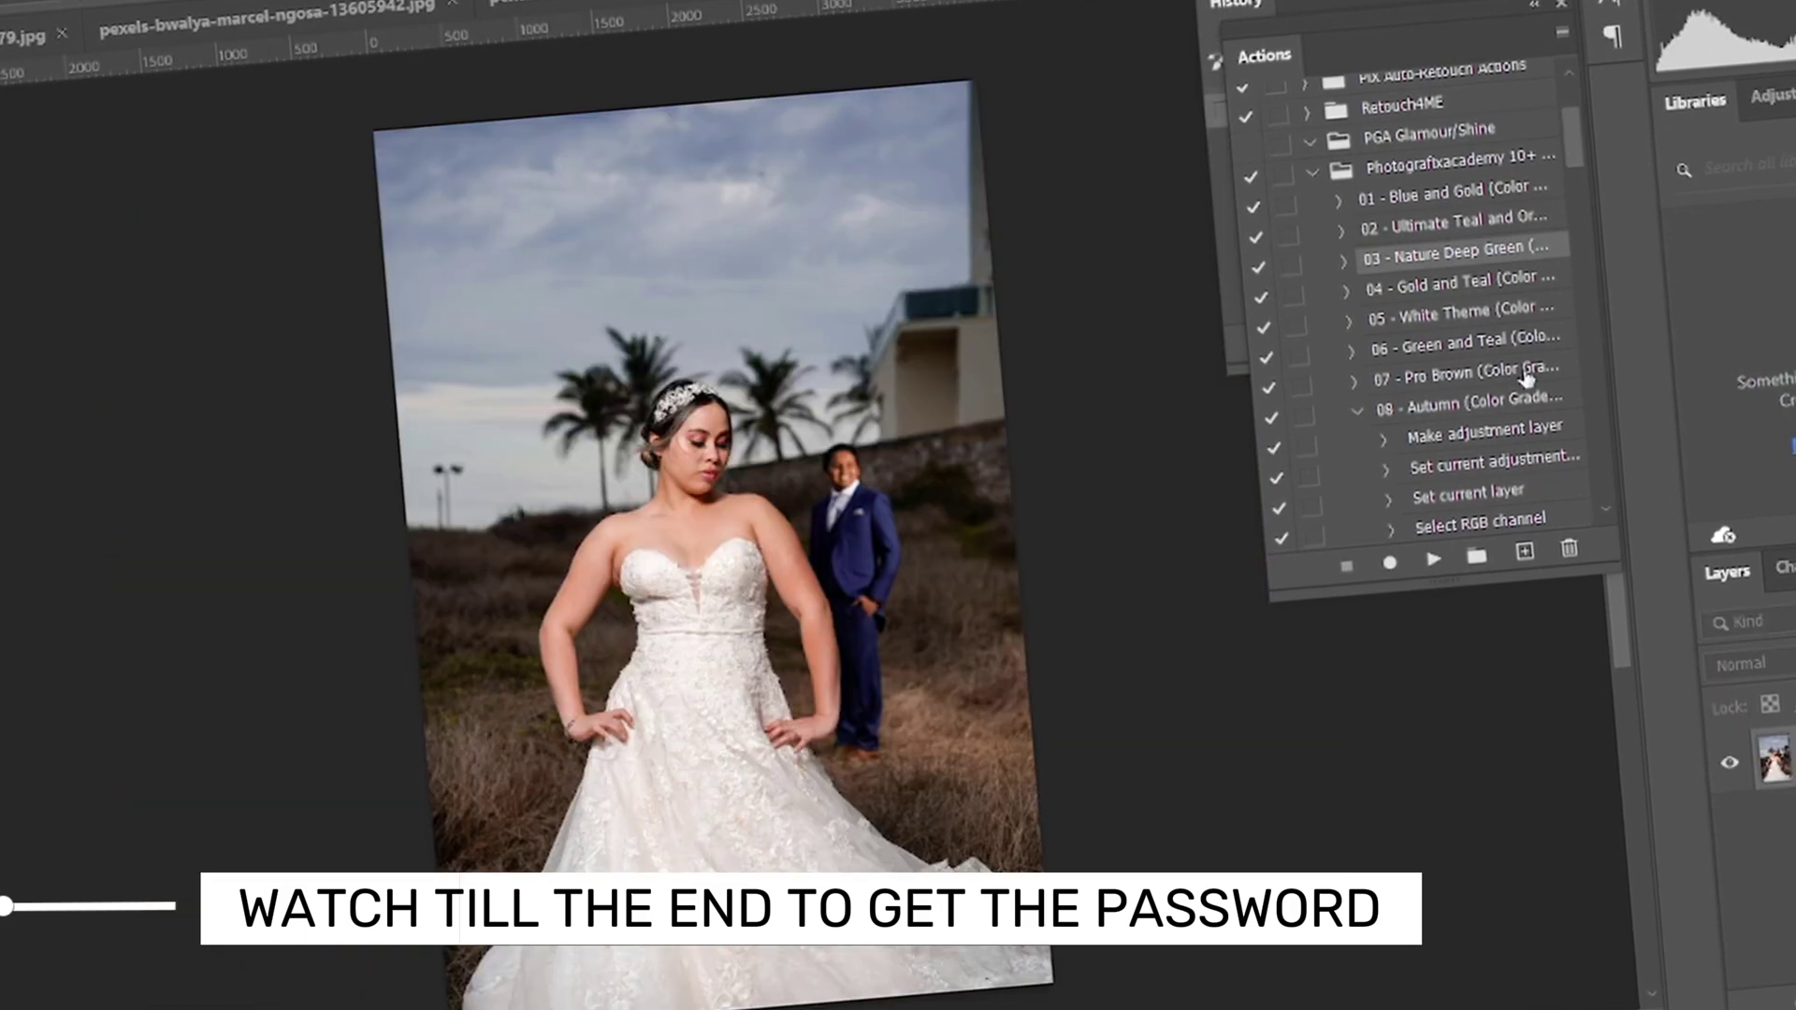
click(1434, 559)
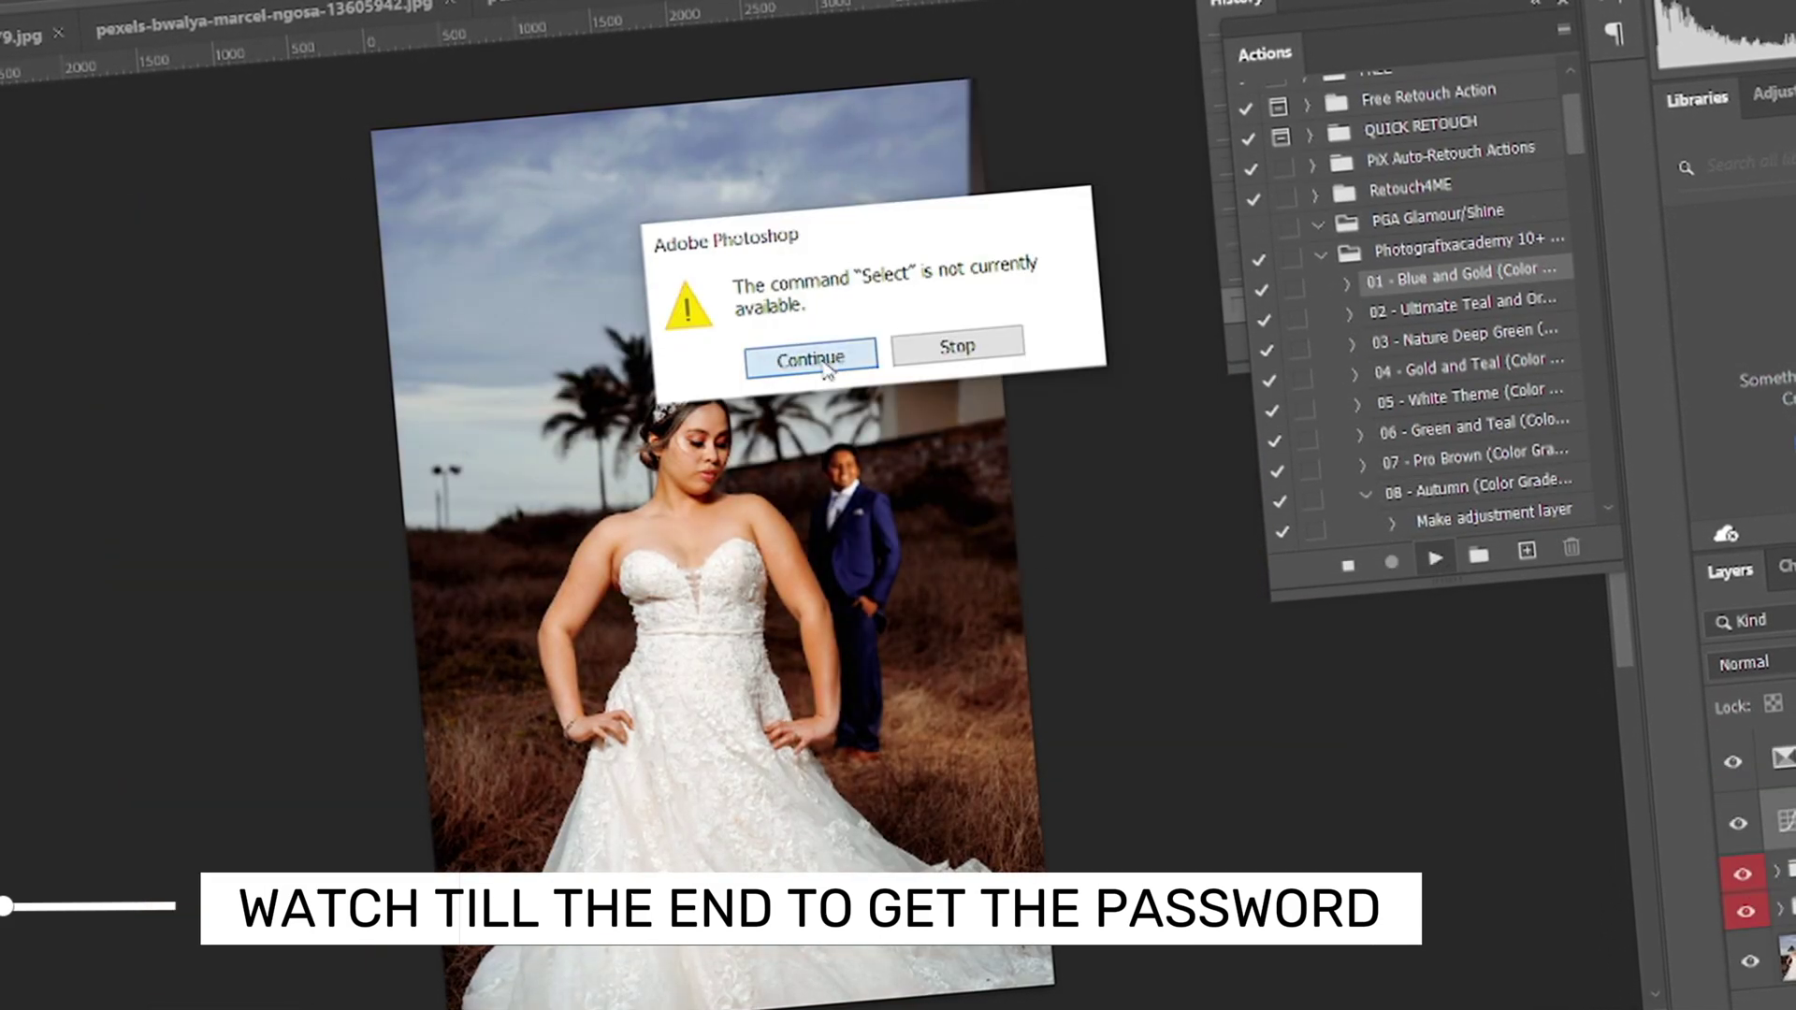
key(Return)
- Switch to the yellow-flowers photo from the open-documents list and bring back the grade actions
key(ctrl+Tab)
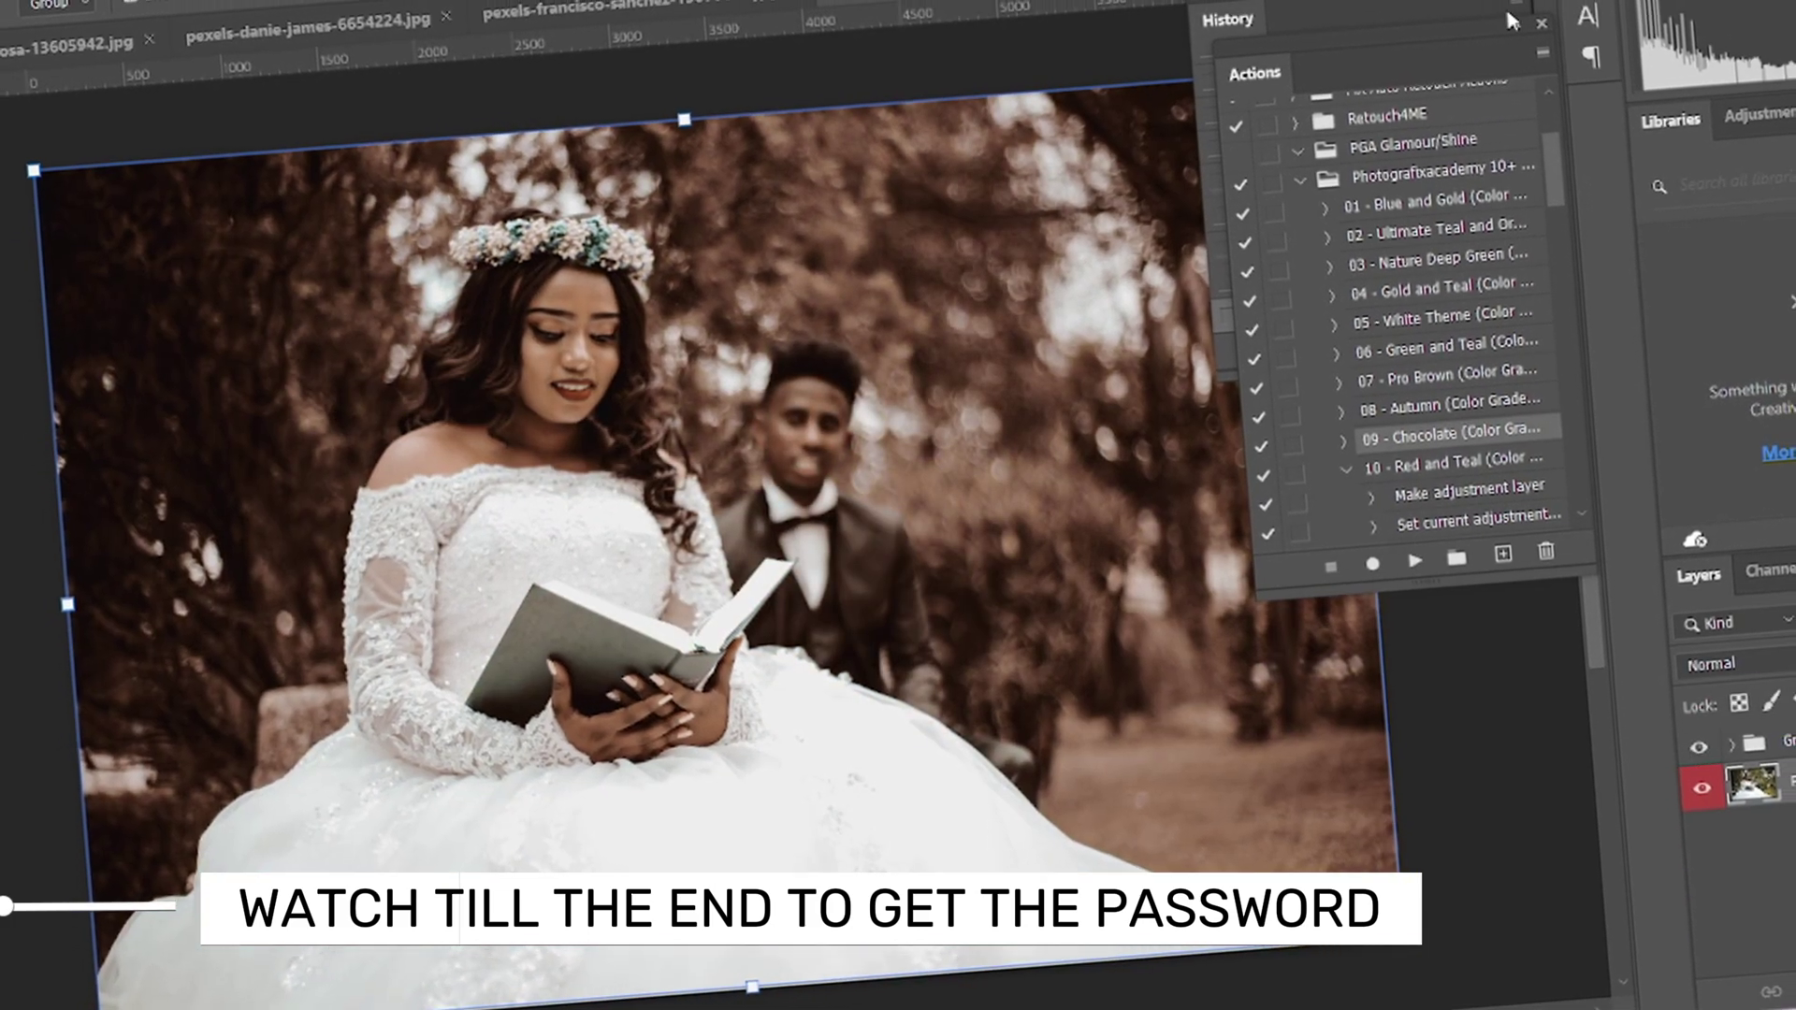
click(1099, 4)
click(1186, 140)
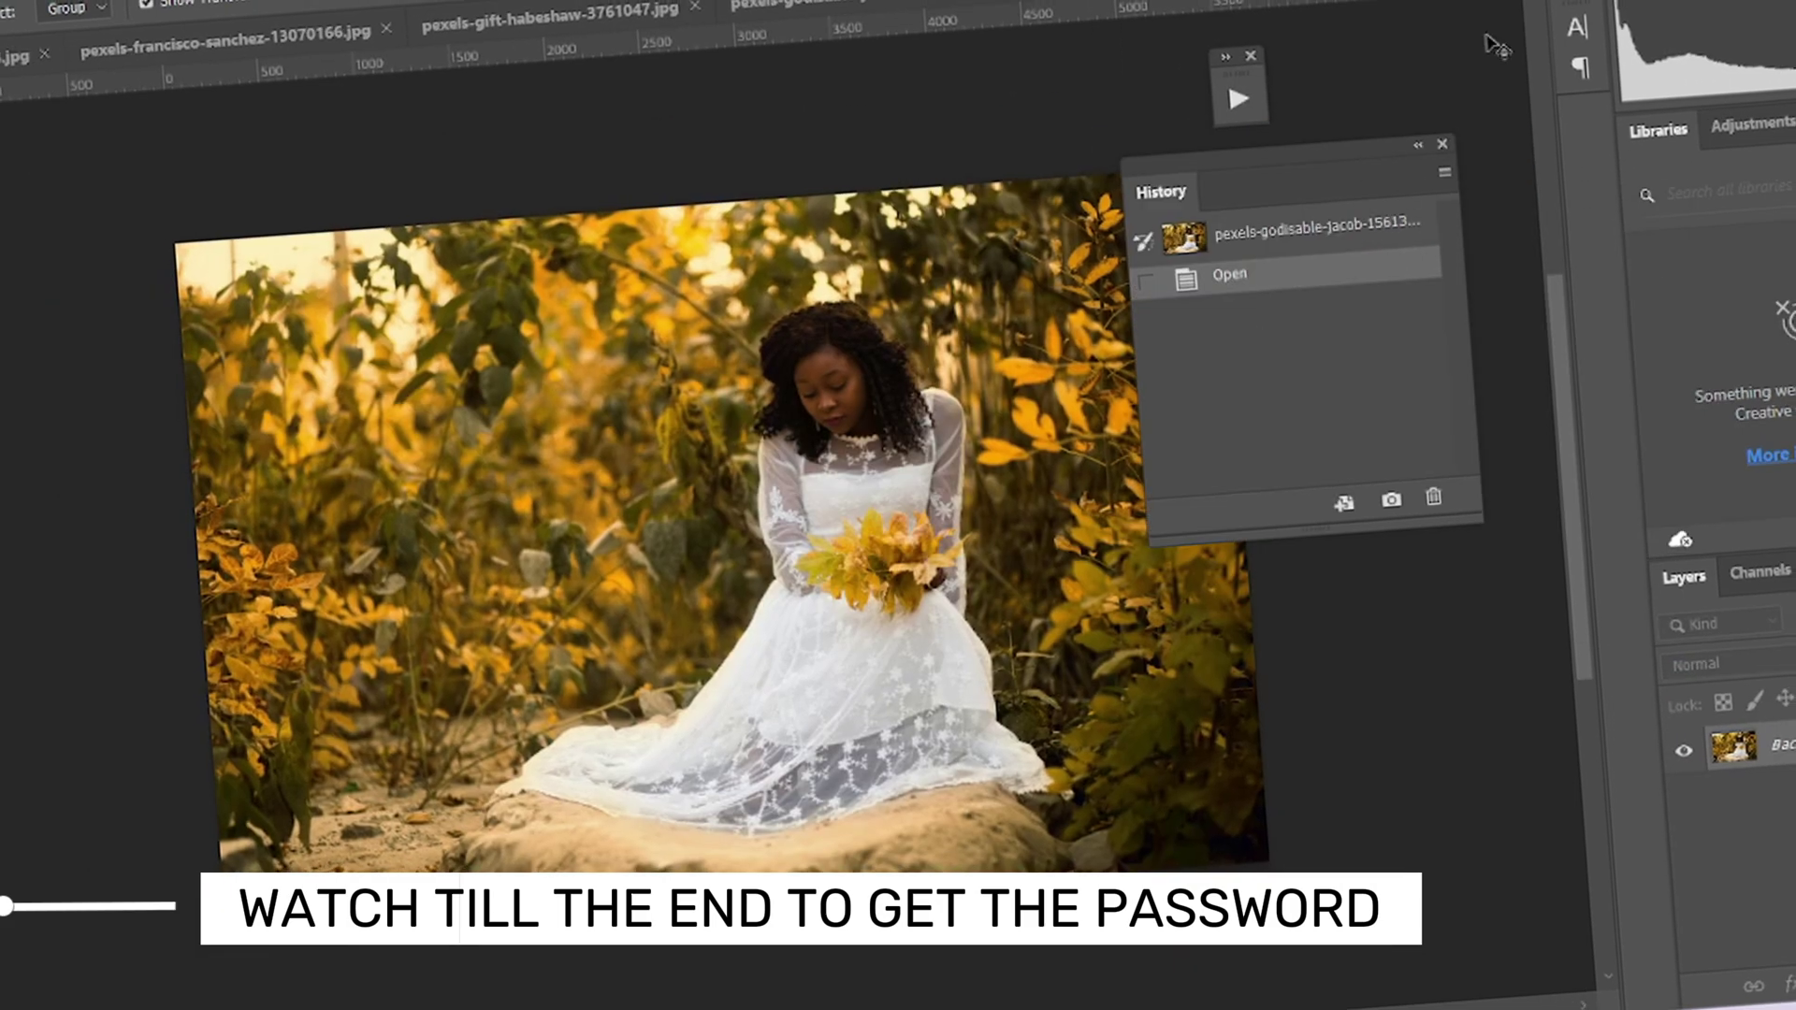
click(1238, 84)
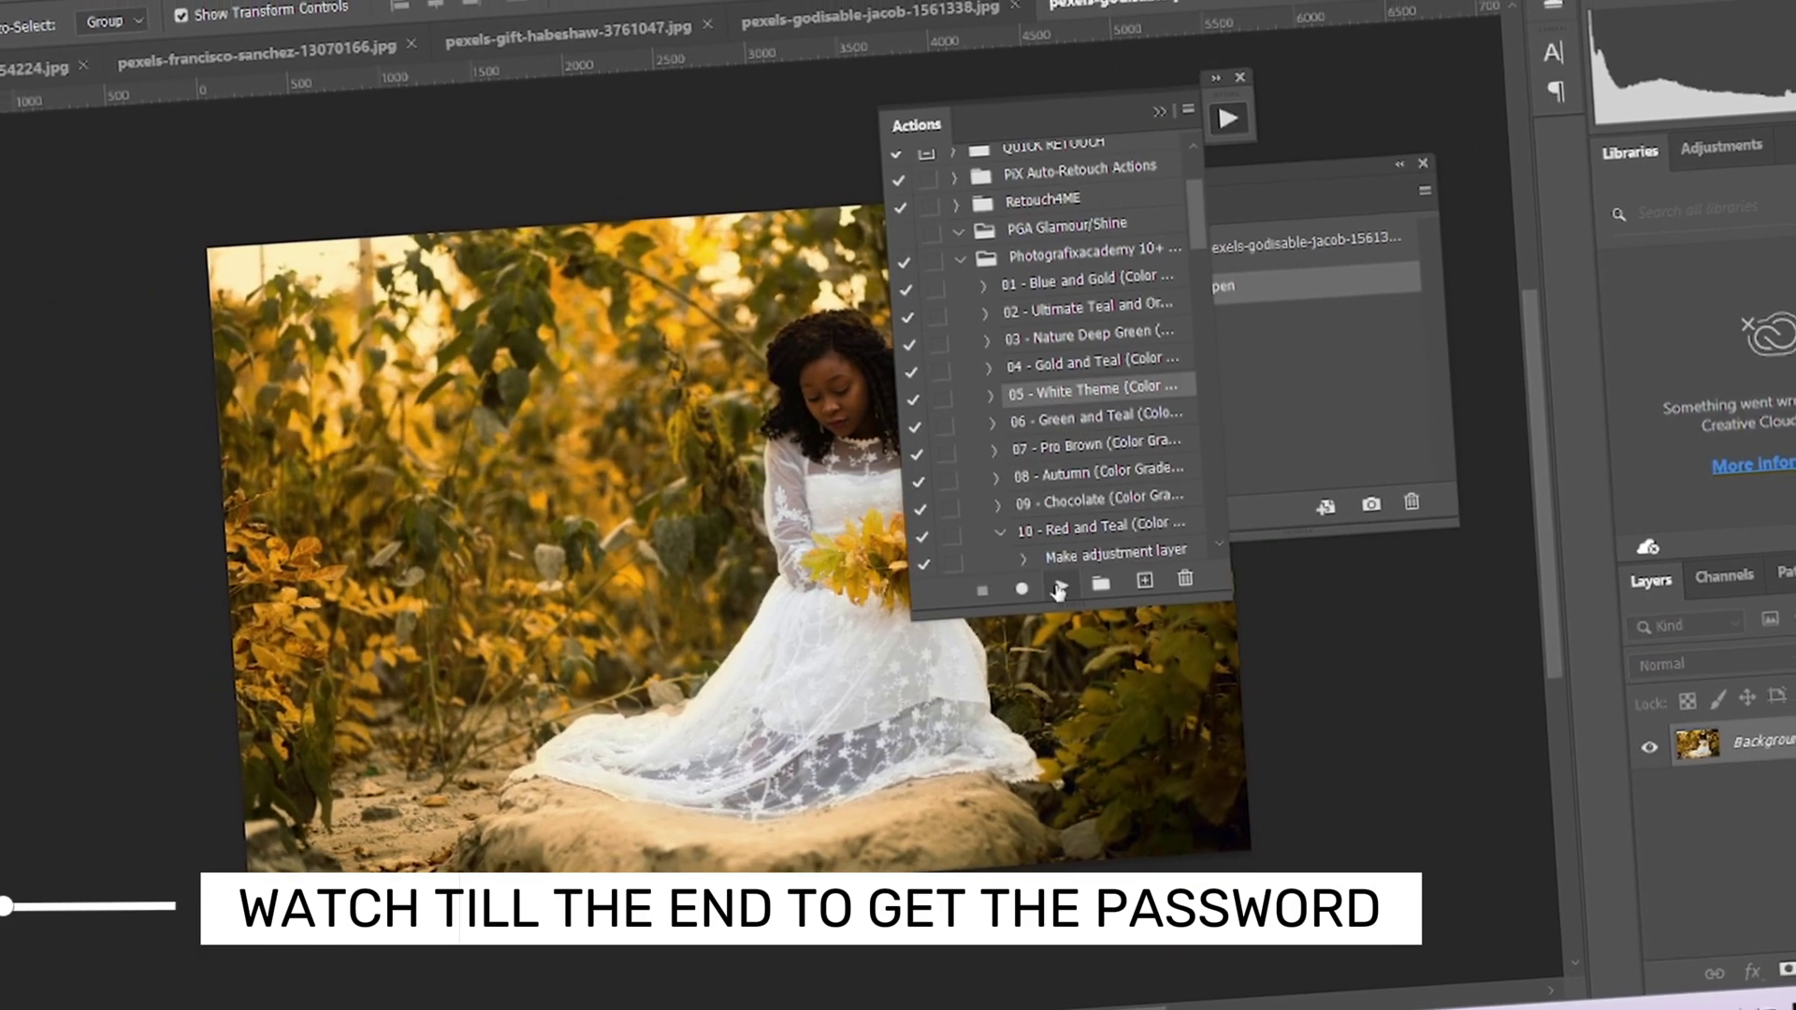
- Run the 05 - White Theme grade, then extract the Photografixacademy archive and load its ATN file
click(1058, 590)
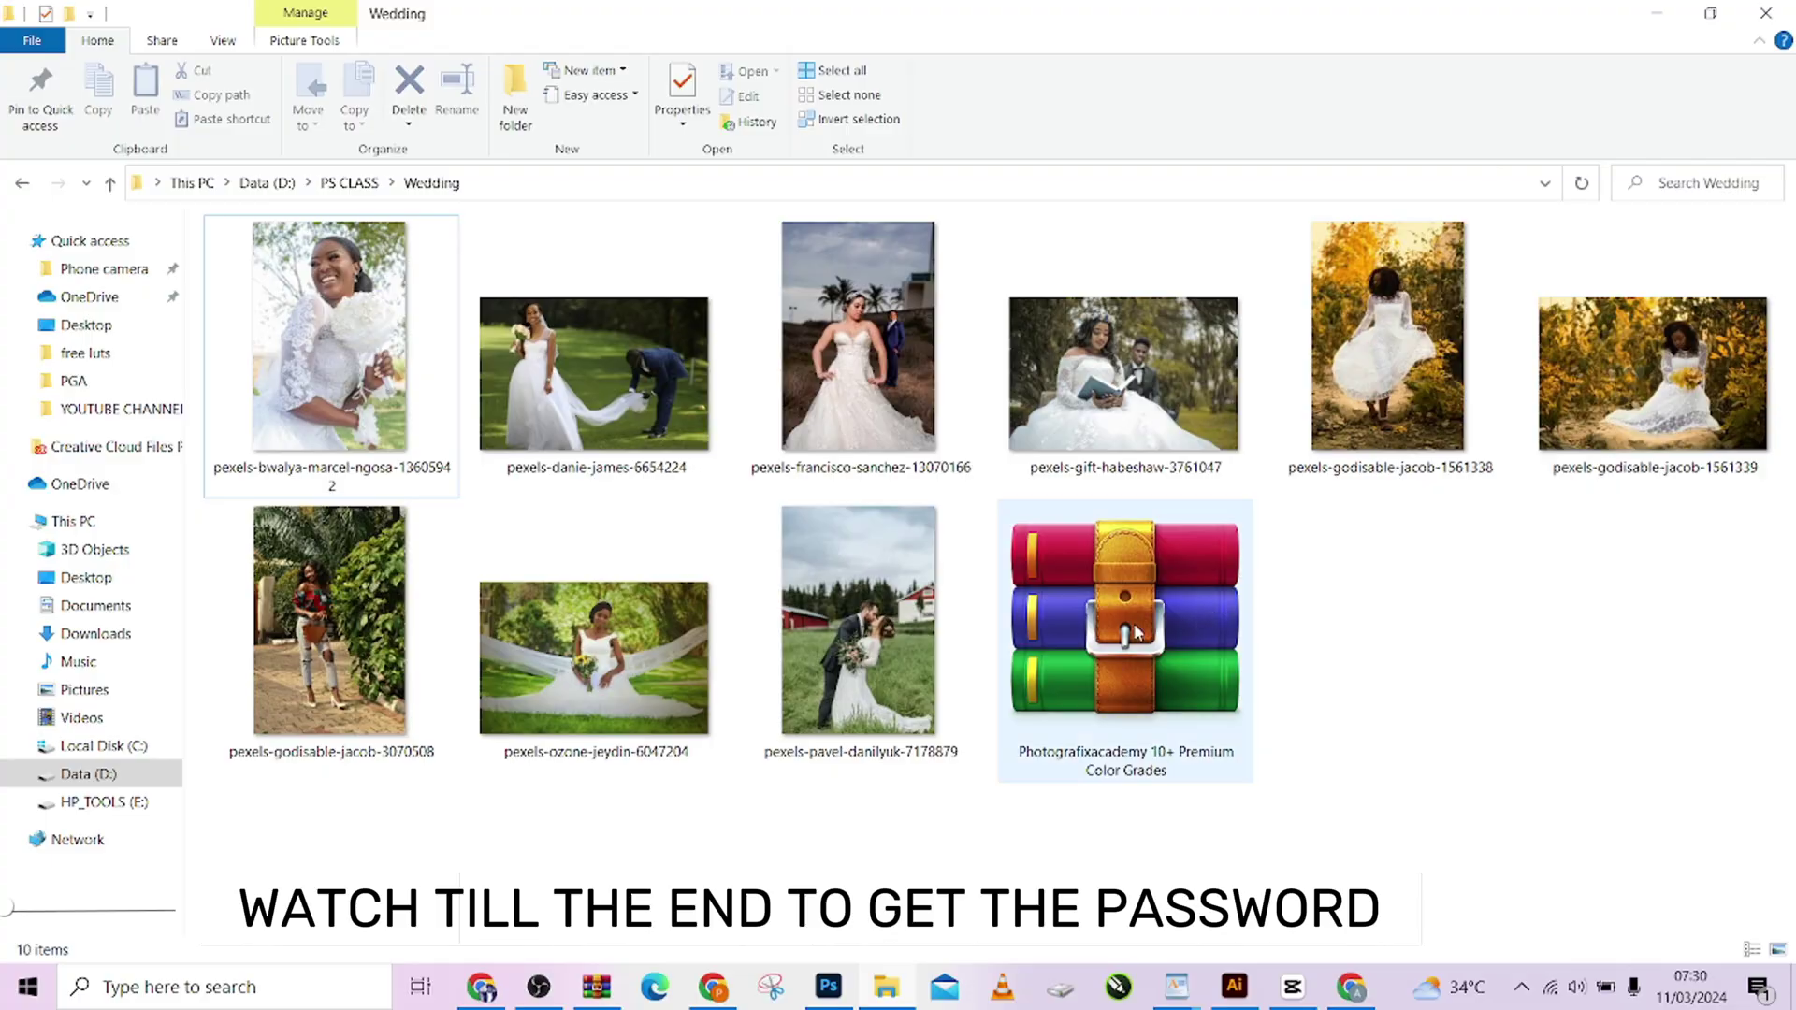
right_click(1136, 634)
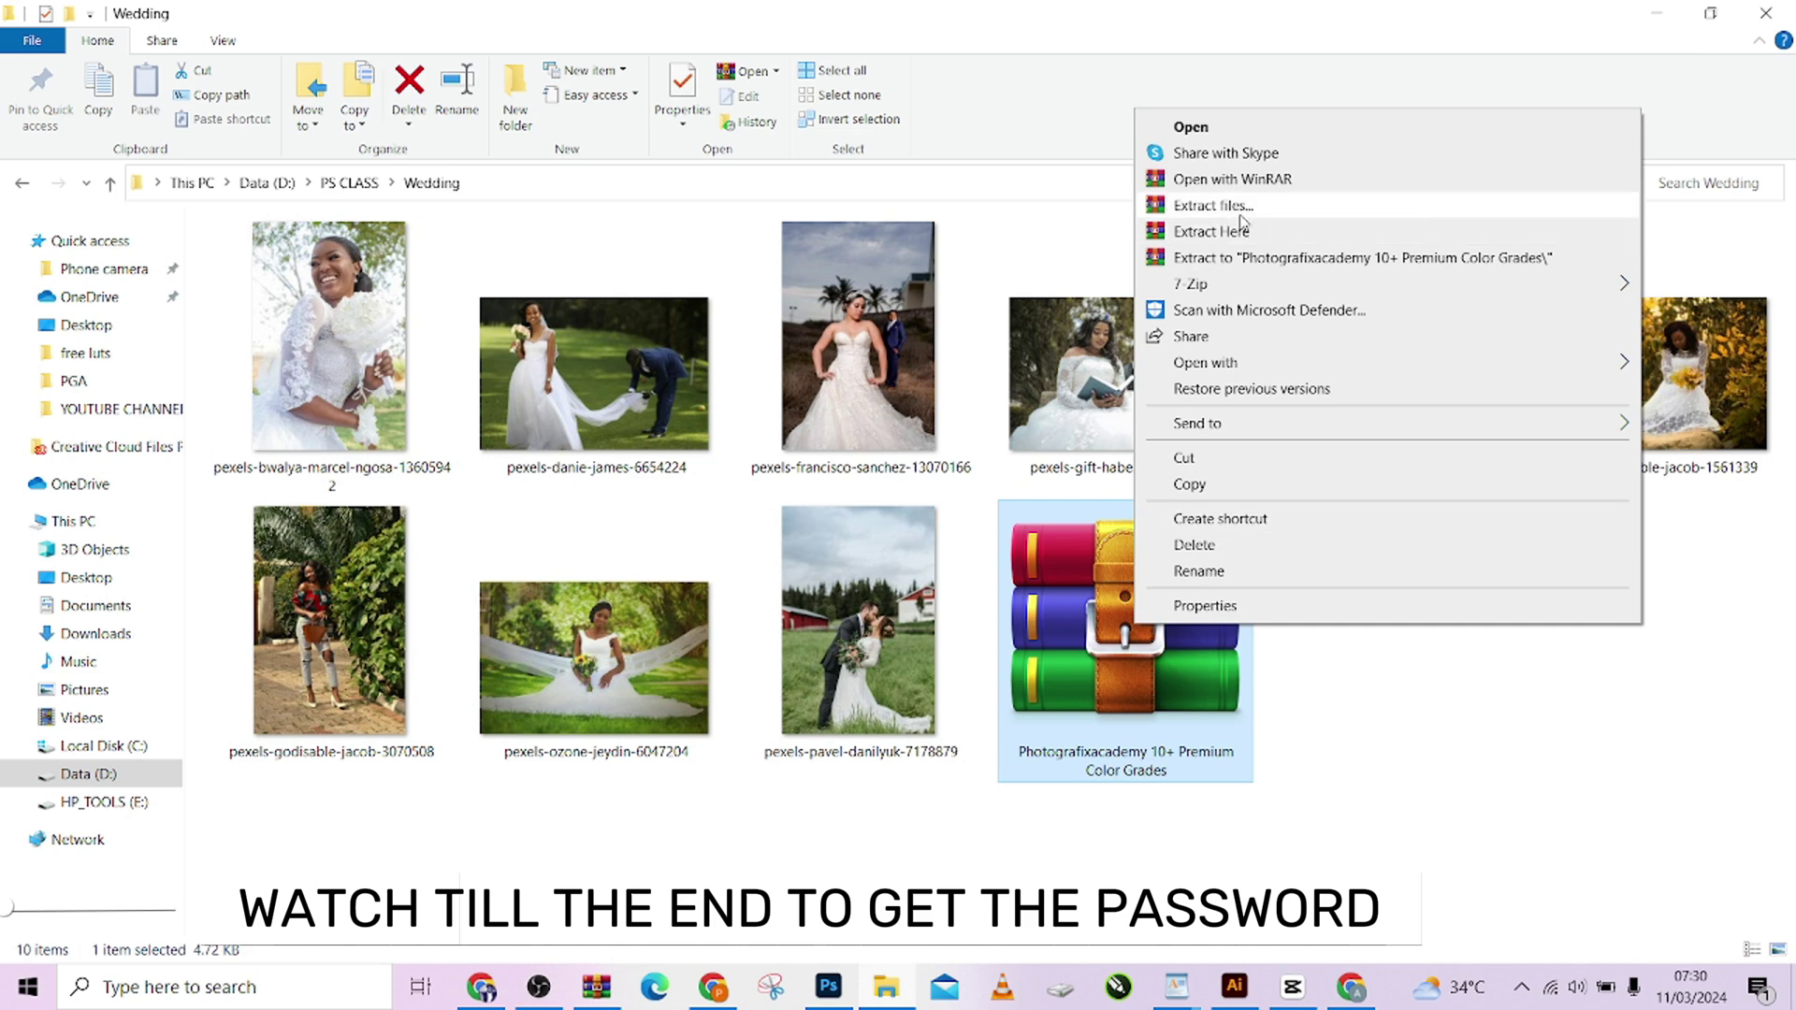
click(1291, 258)
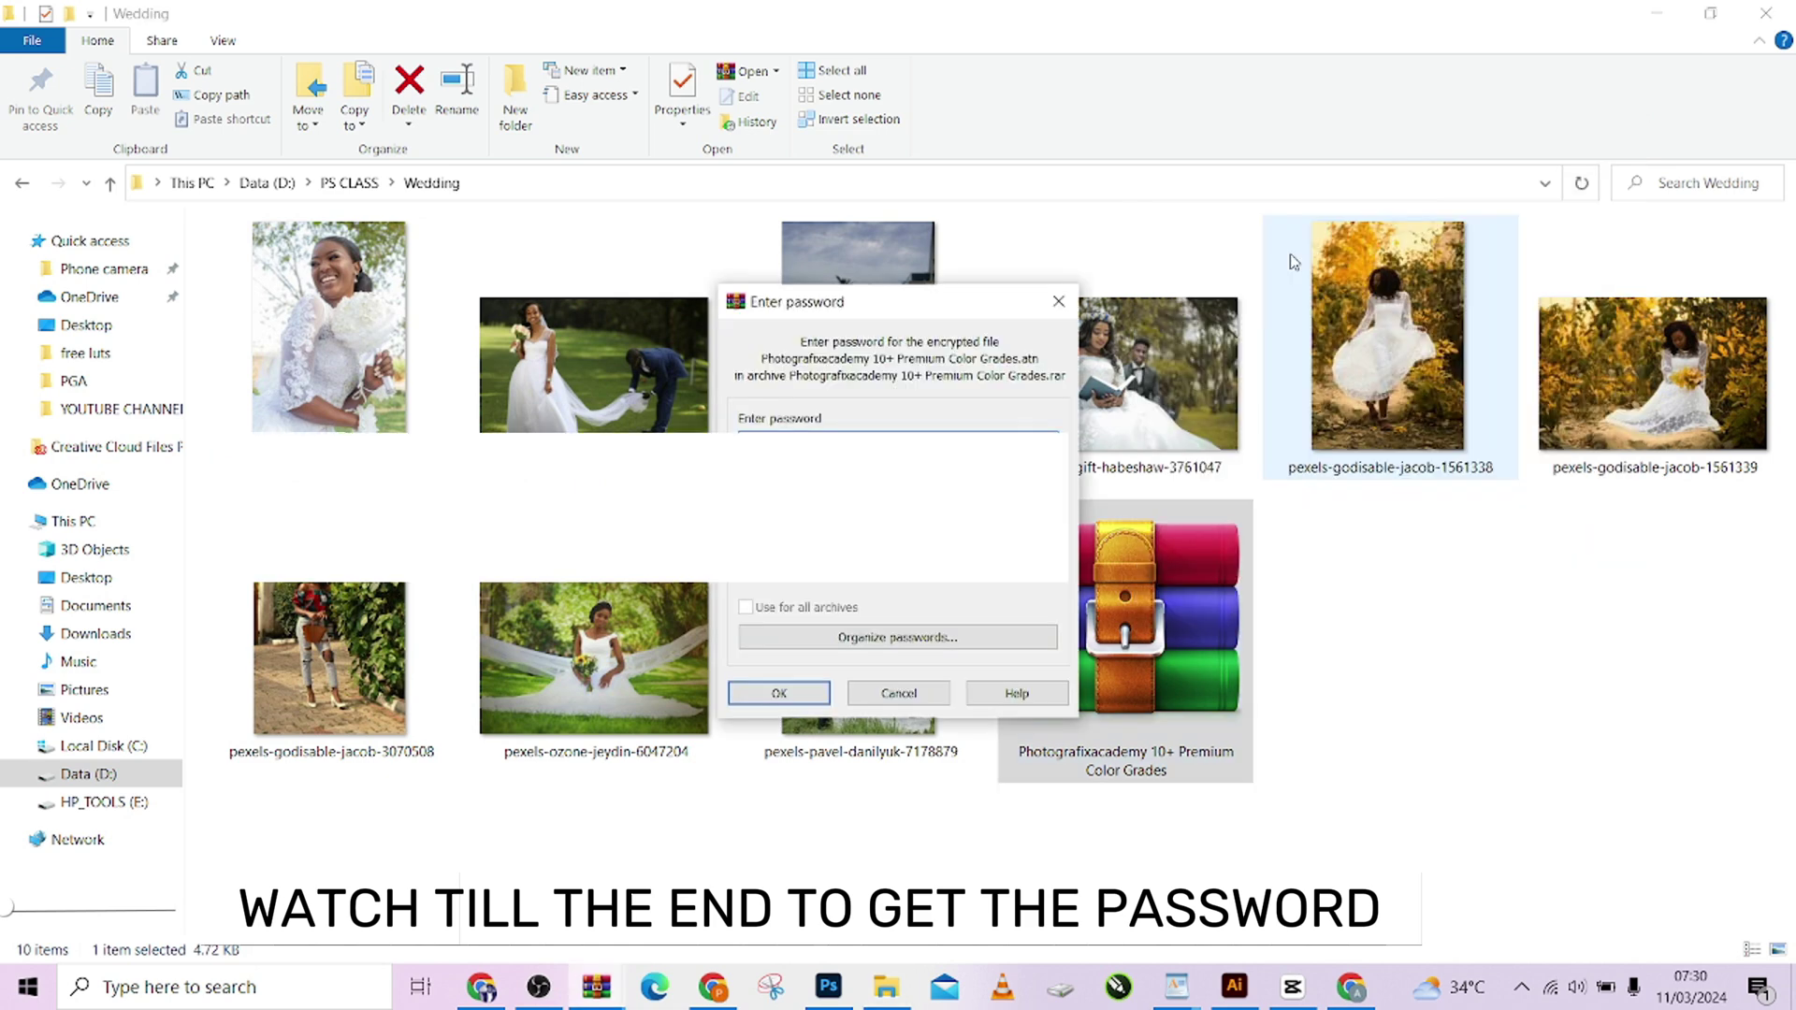
click(767, 692)
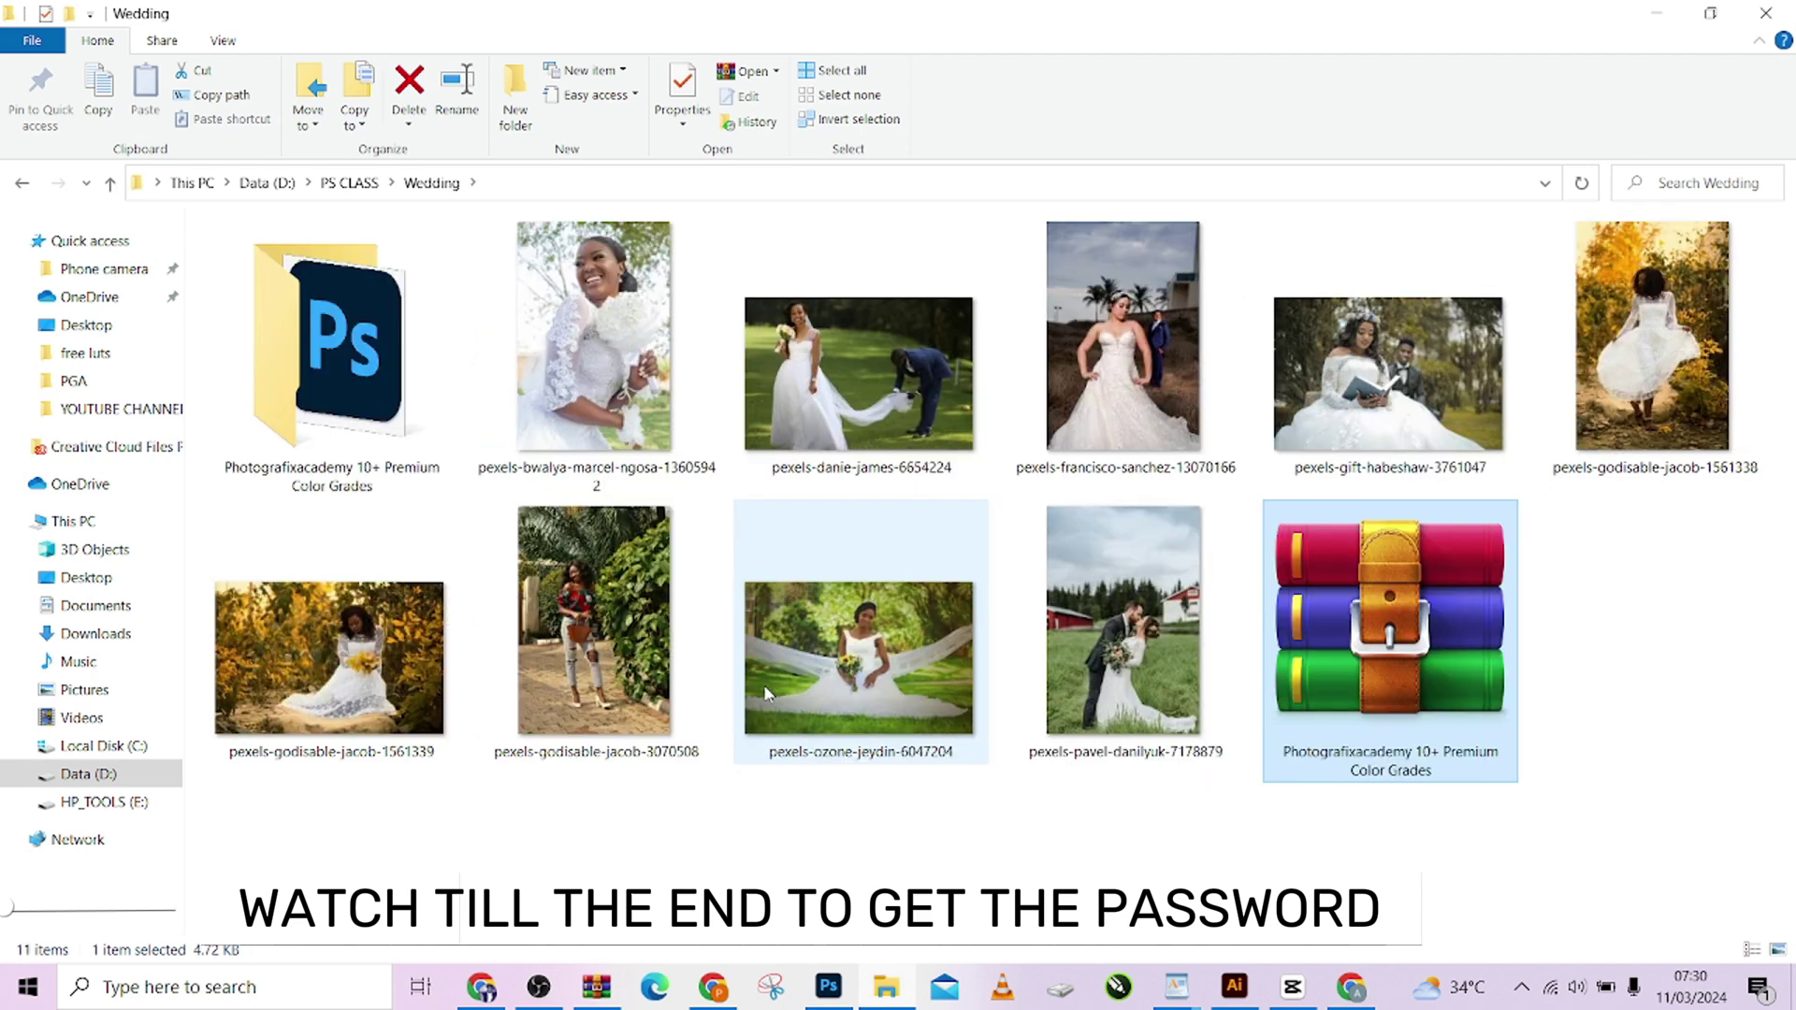
double_click(356, 262)
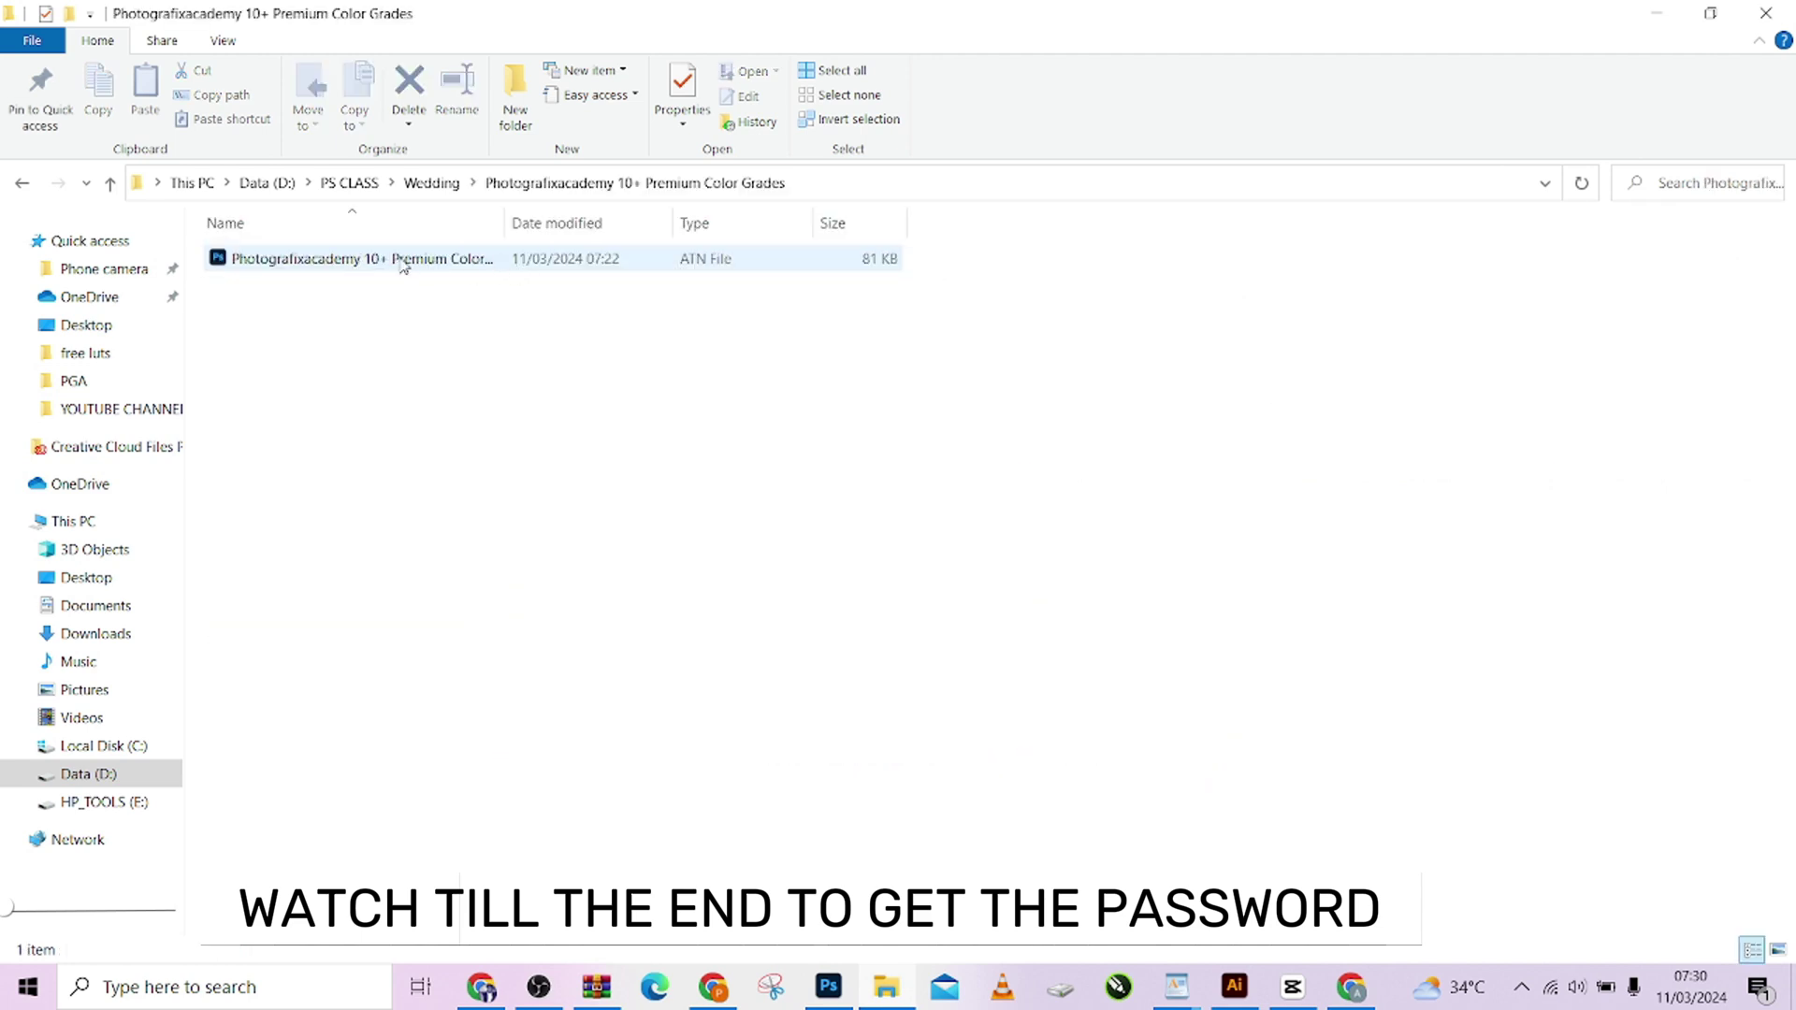
double_click(249, 261)
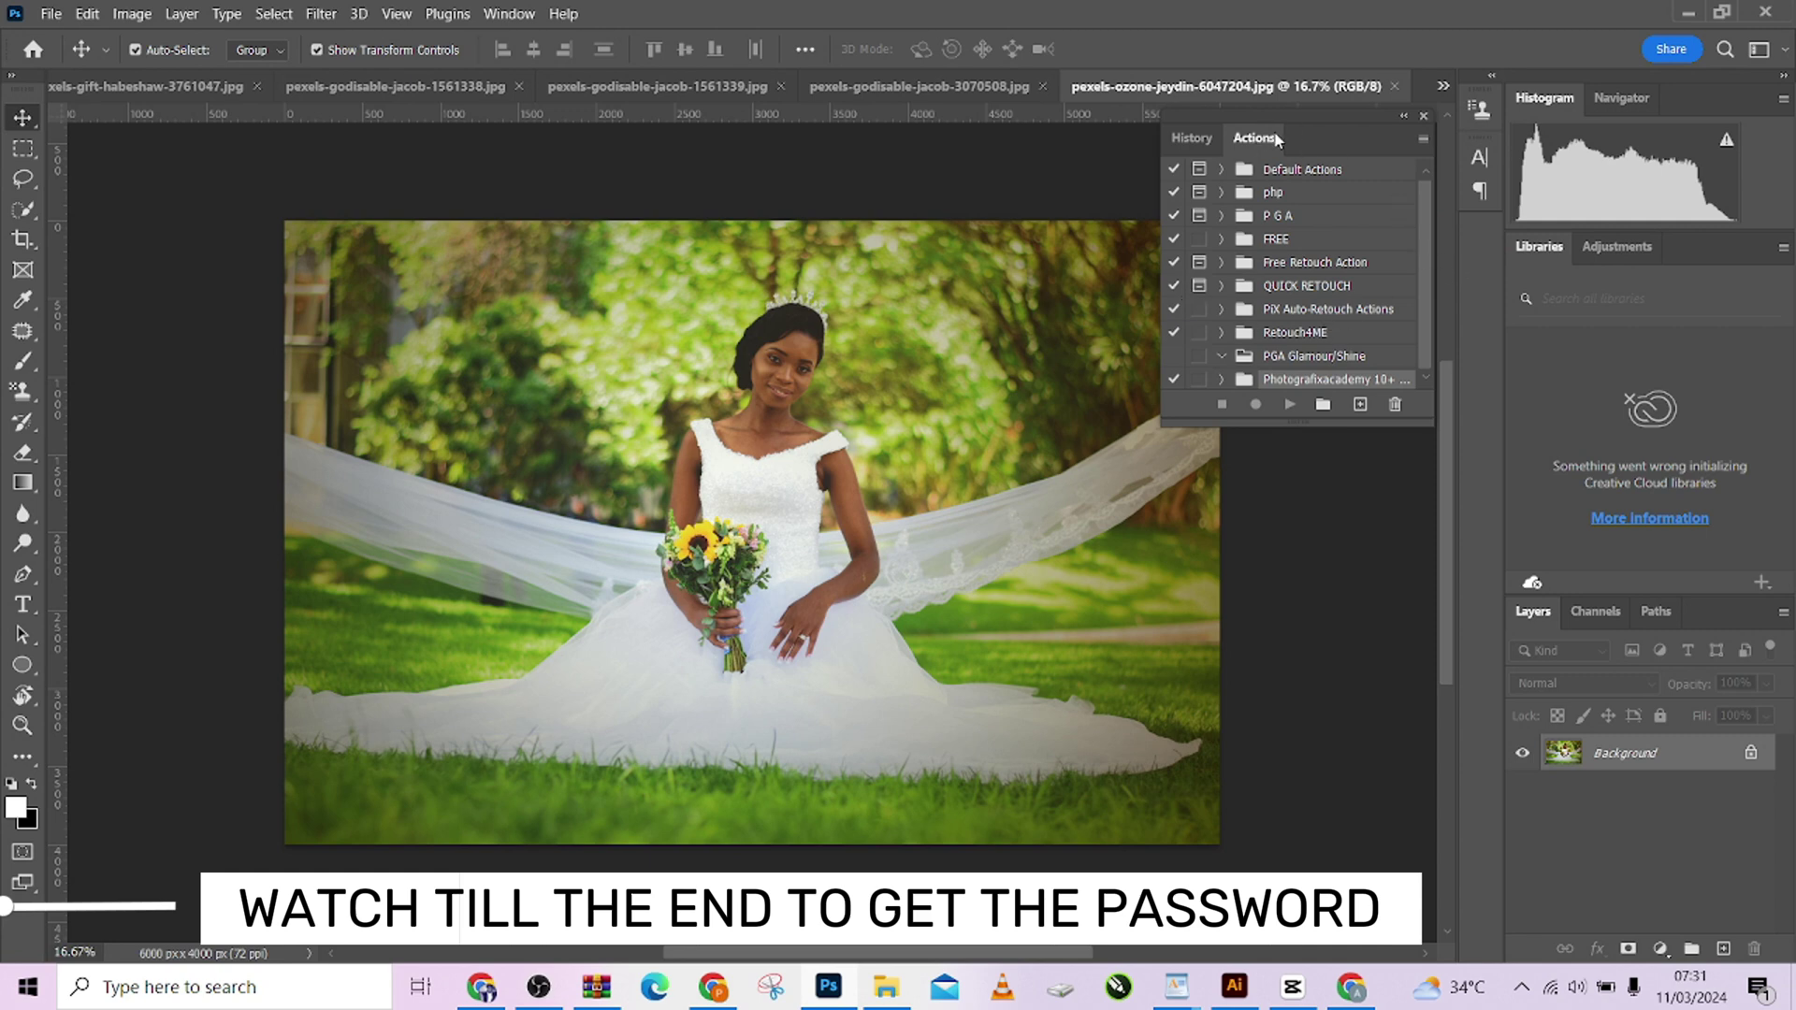
- Show the Actions panel from the Window menu and detach it from the History group
click(511, 13)
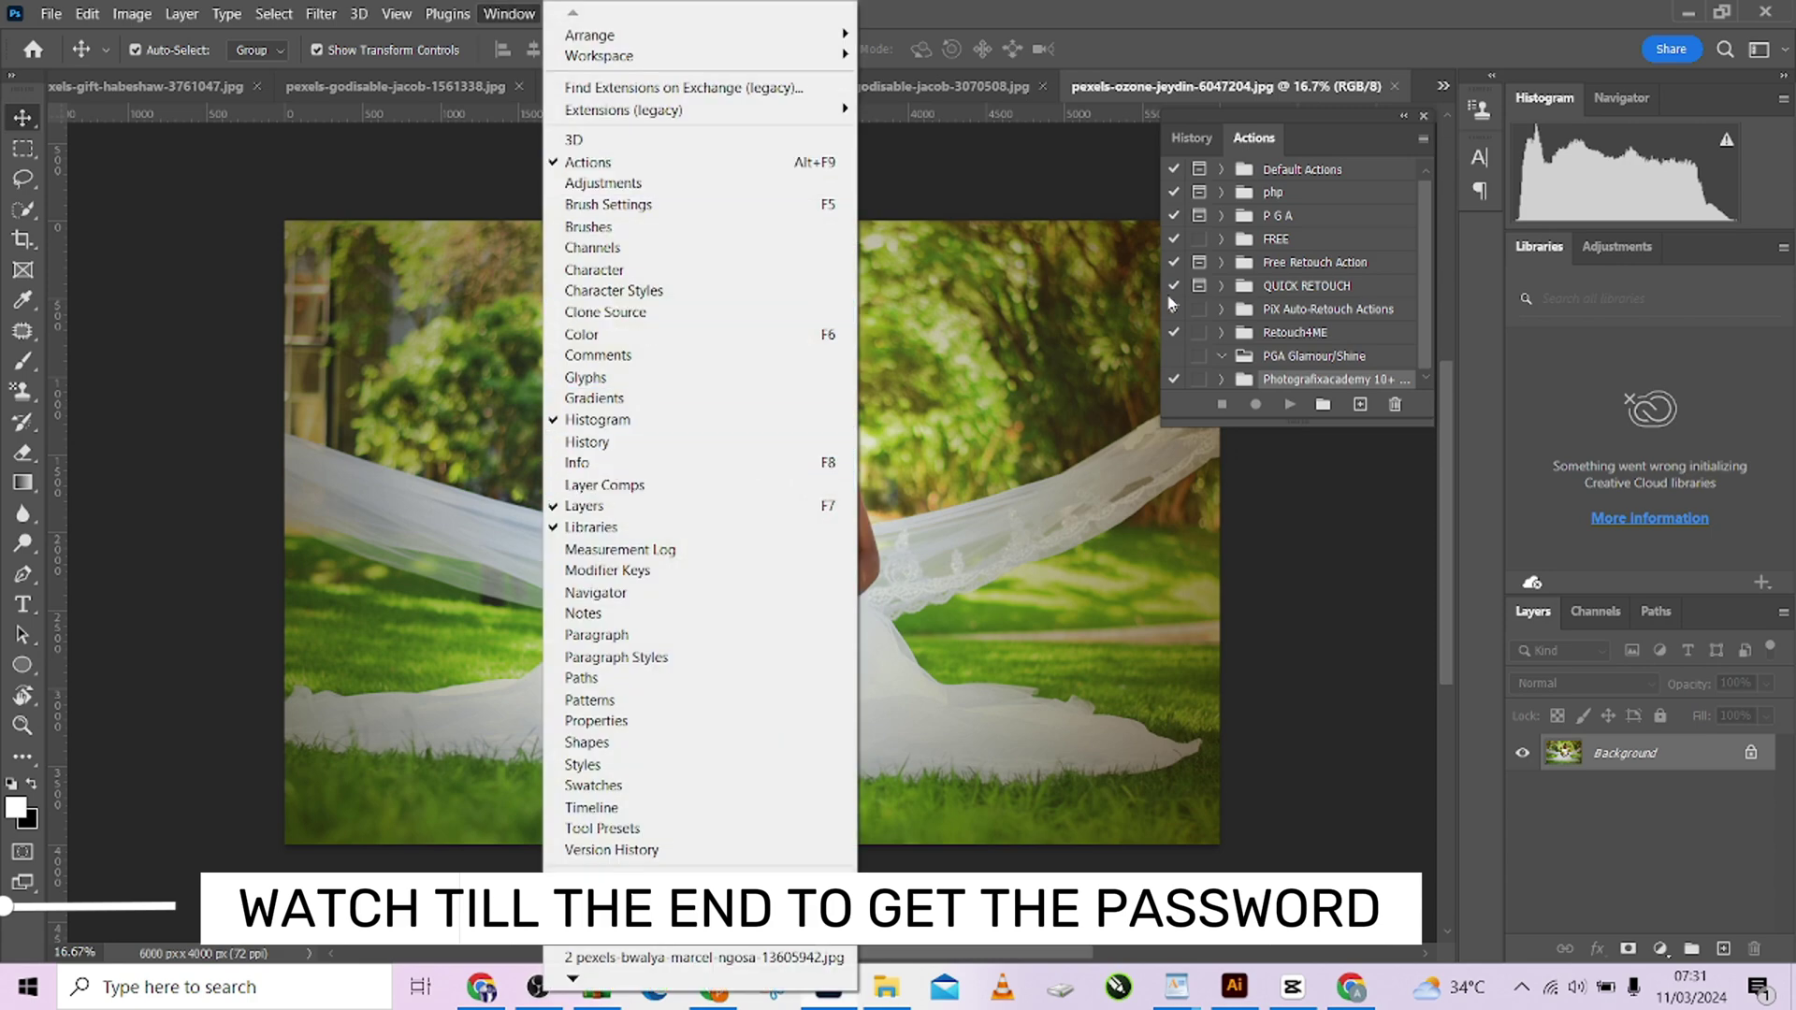
click(1400, 353)
drag(1254, 137, 1209, 183)
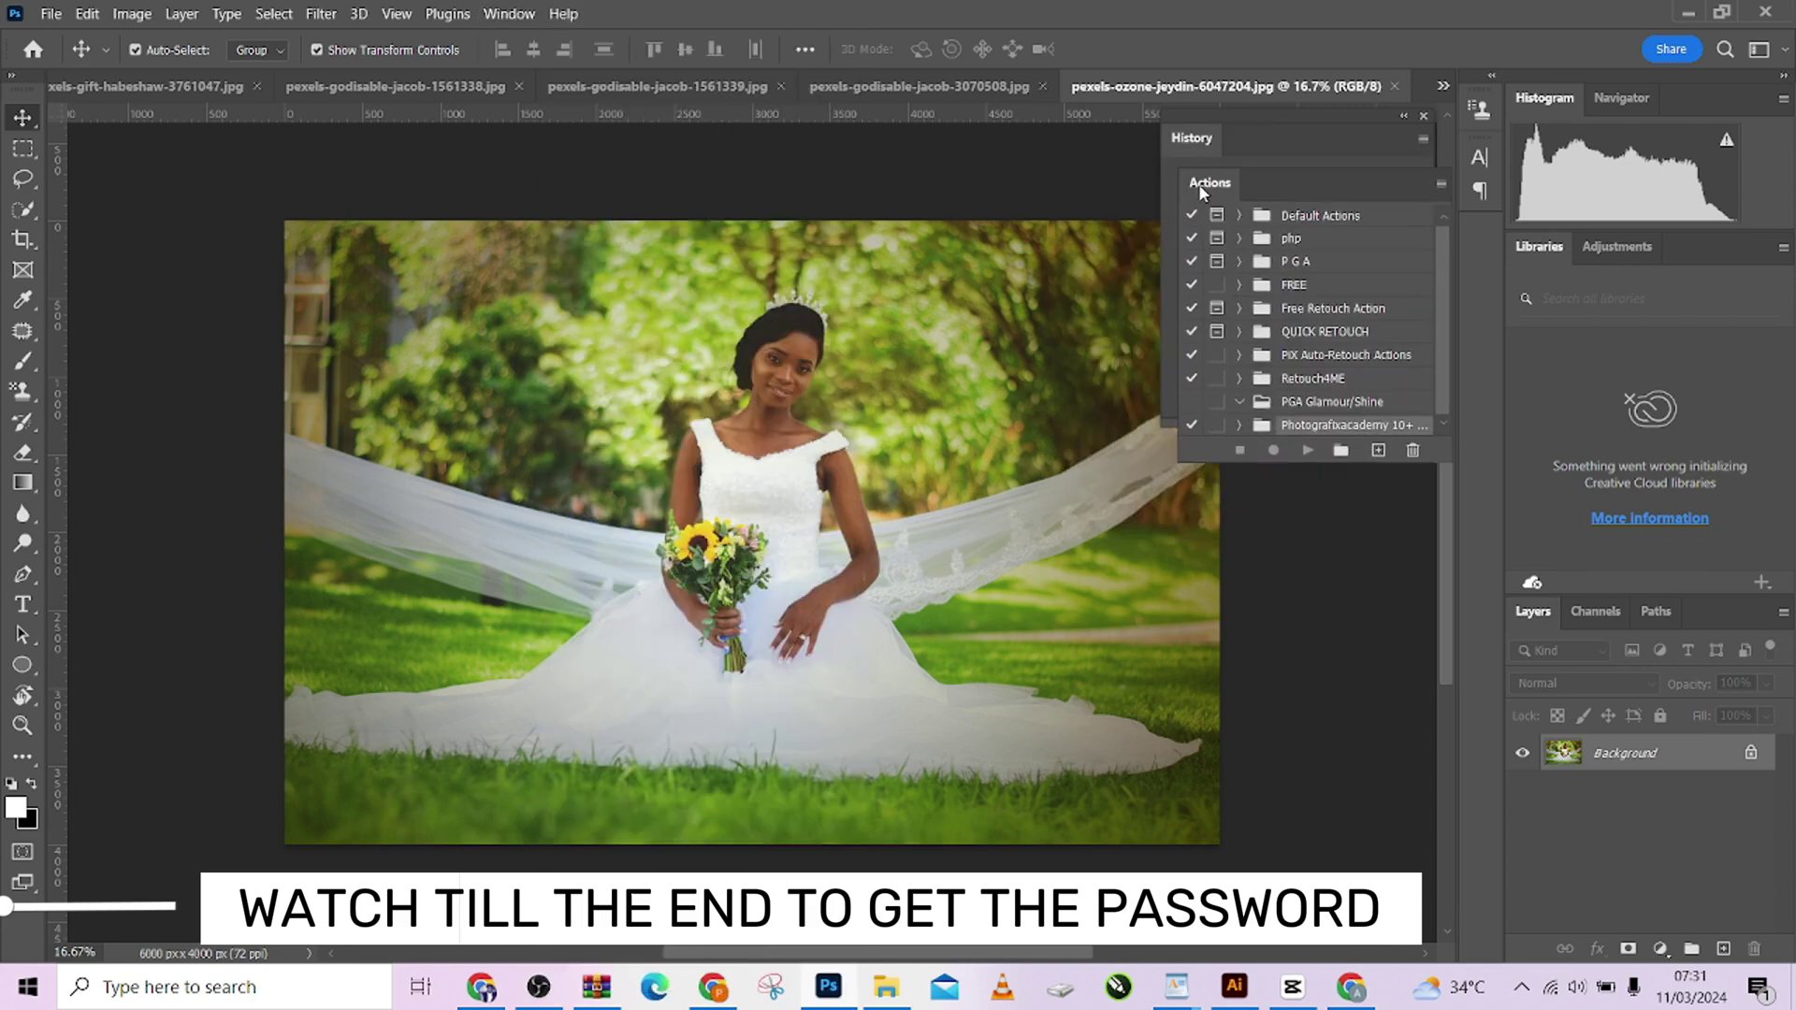
key(alt+Tab)
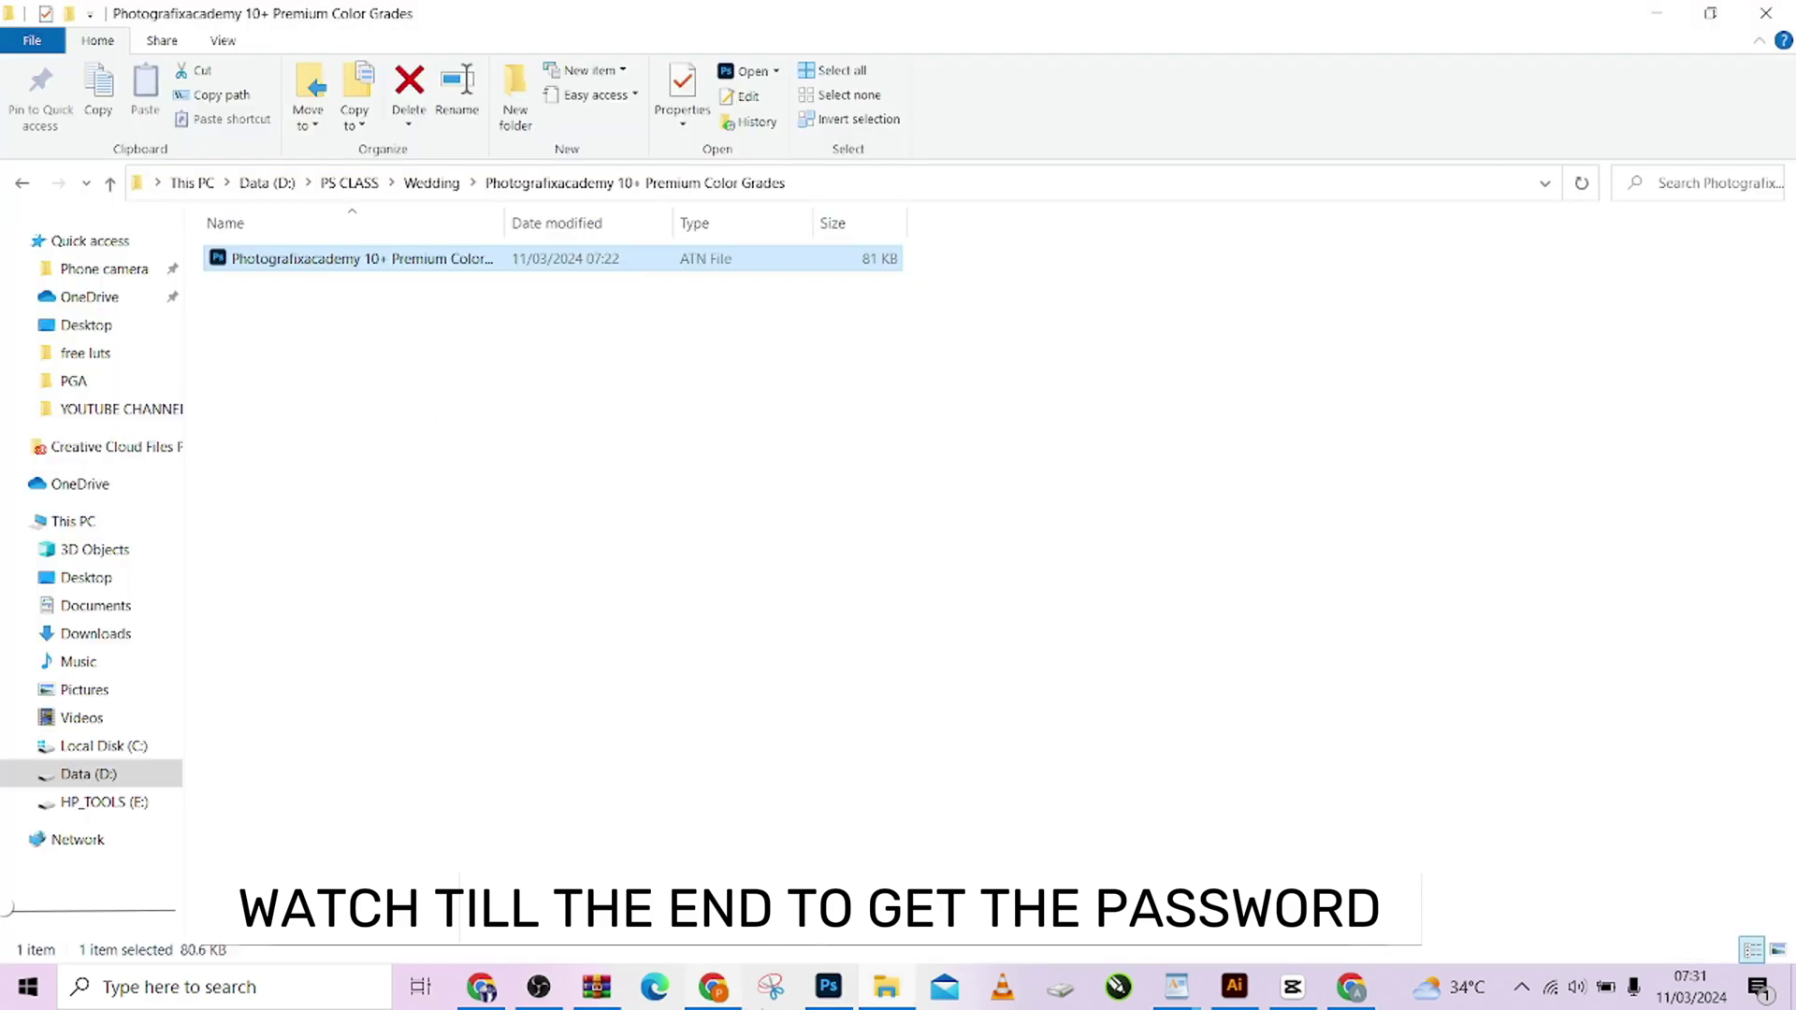
drag(821, 999, 832, 823)
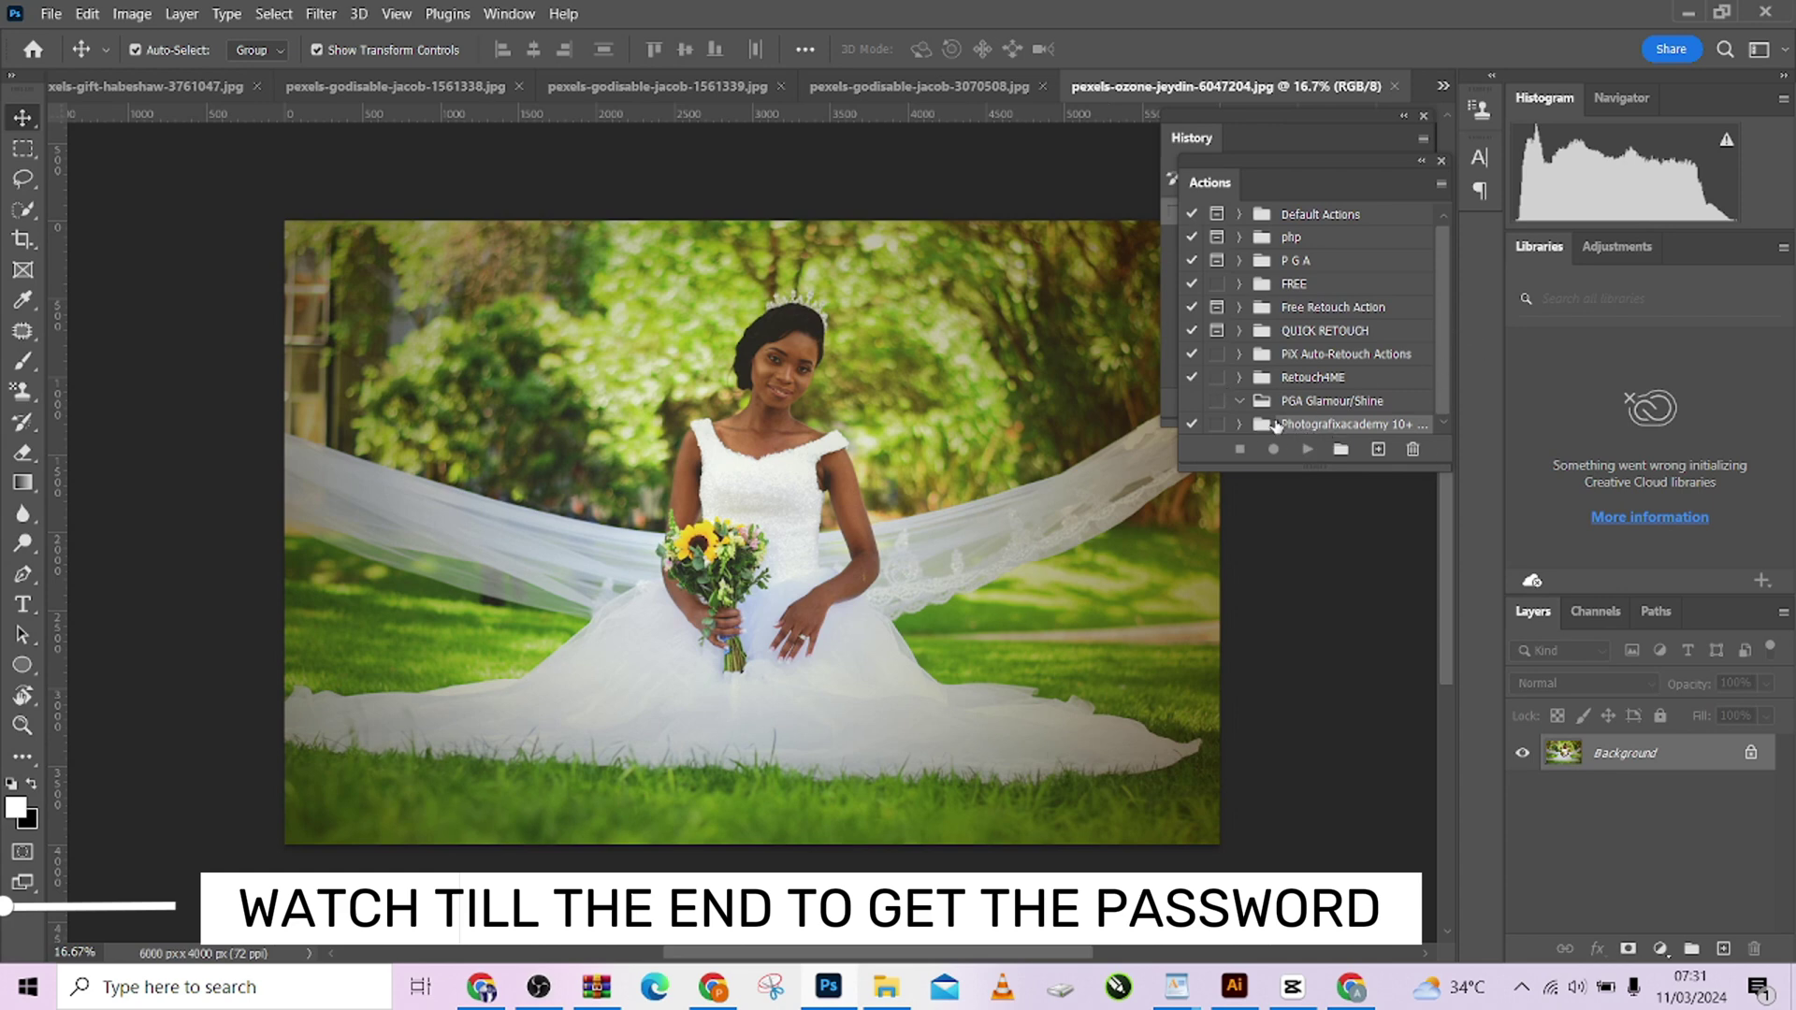
- Expand the Photografixacademy 10+ set and enlarge the Actions panel to list its grades
click(1240, 424)
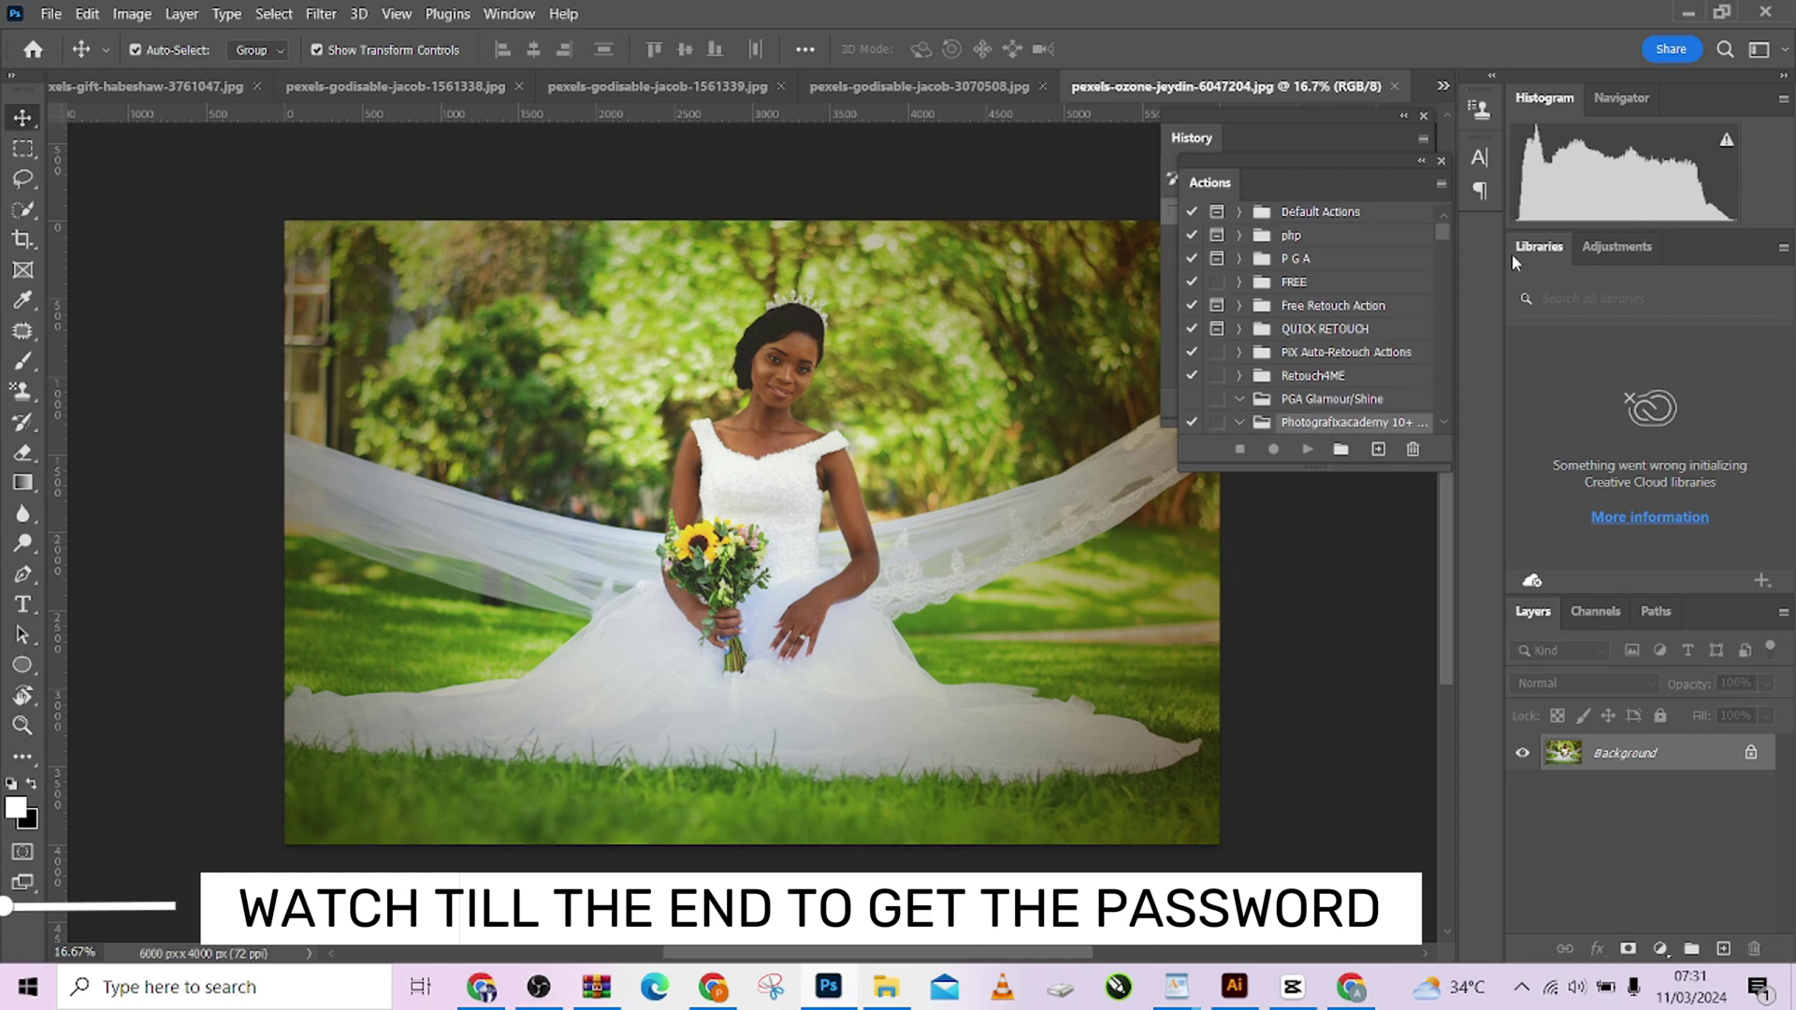
mouse_move(1442, 236)
mouse_down()
mouse_move(1439, 272)
mouse_move(1438, 256)
mouse_up()
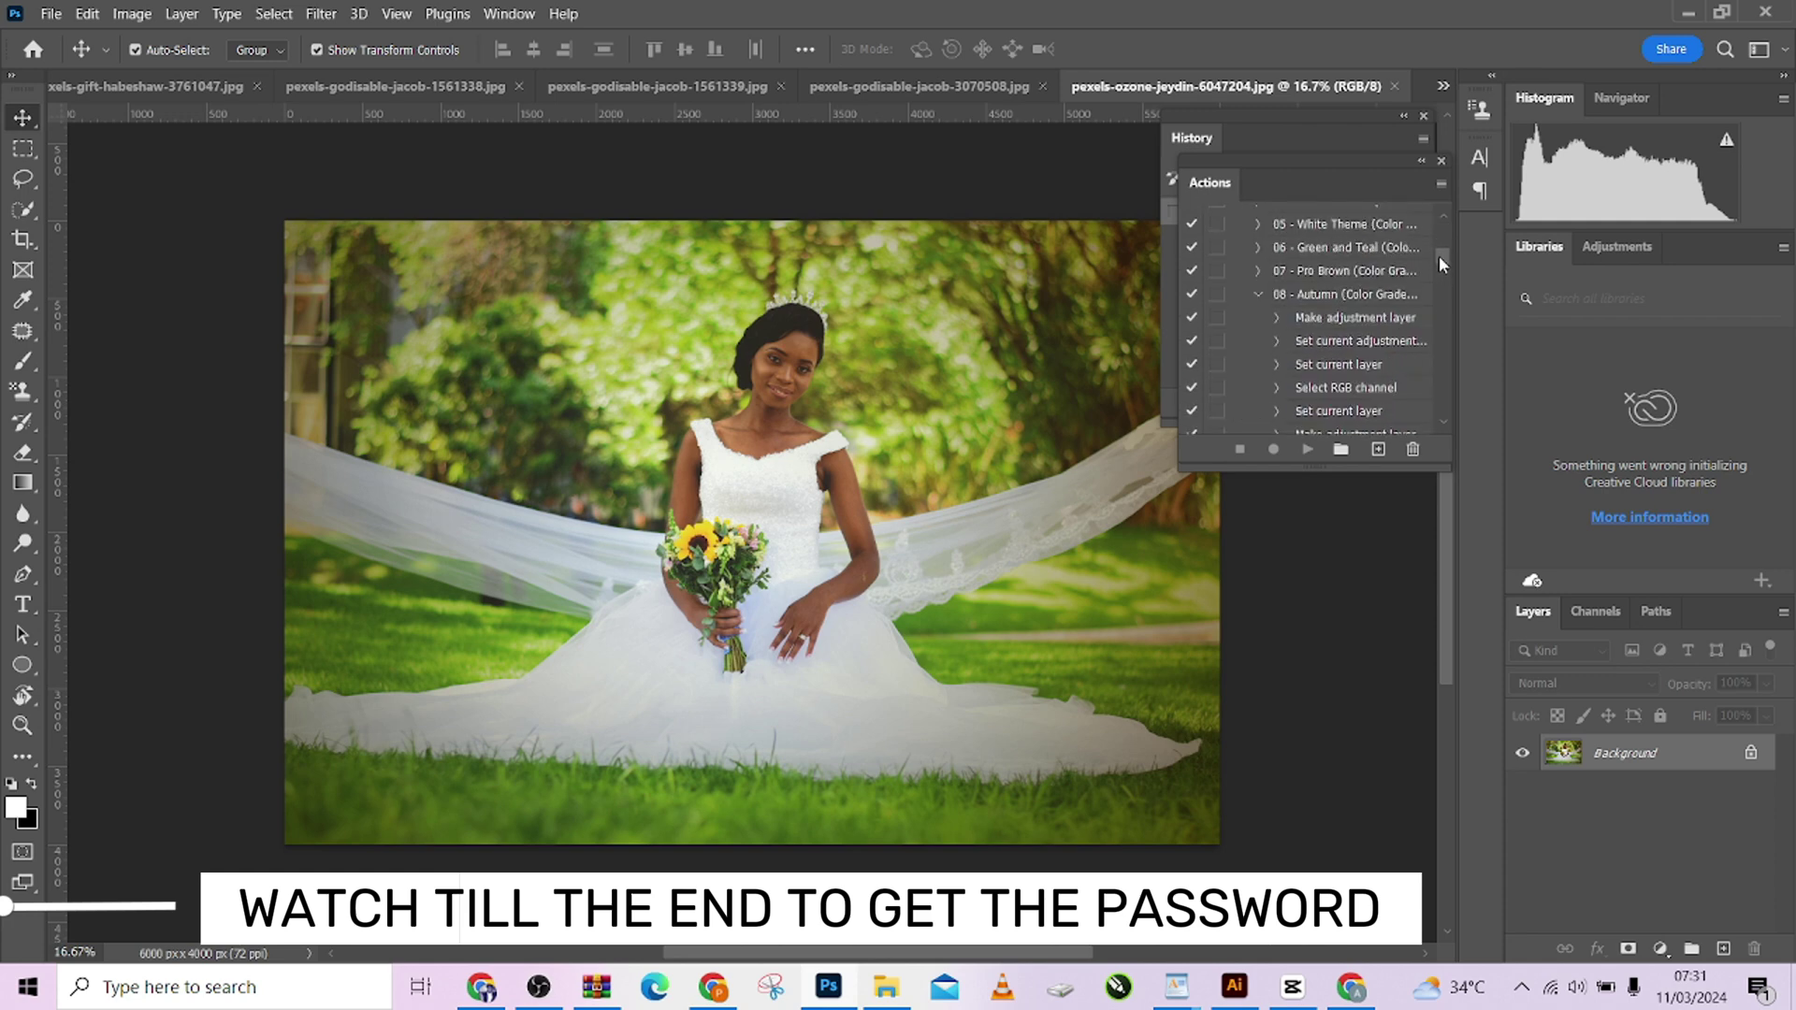
drag(1333, 468, 1330, 603)
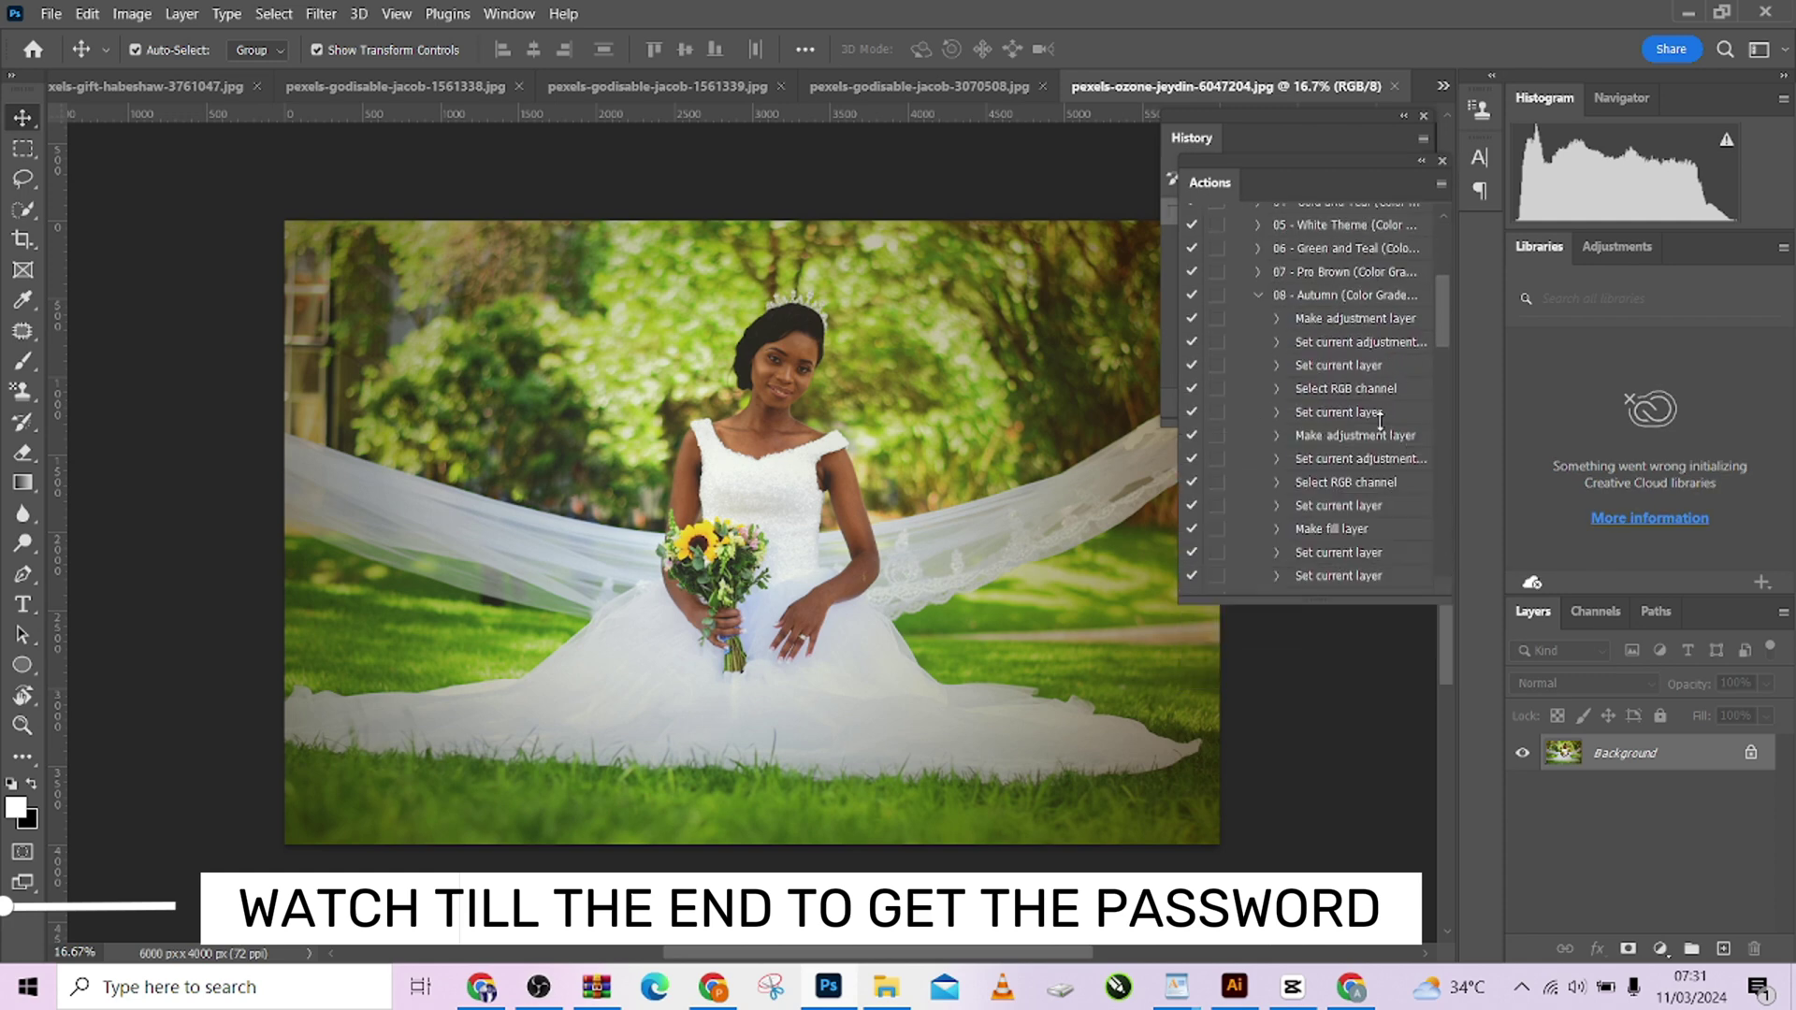
drag(1438, 303, 1442, 271)
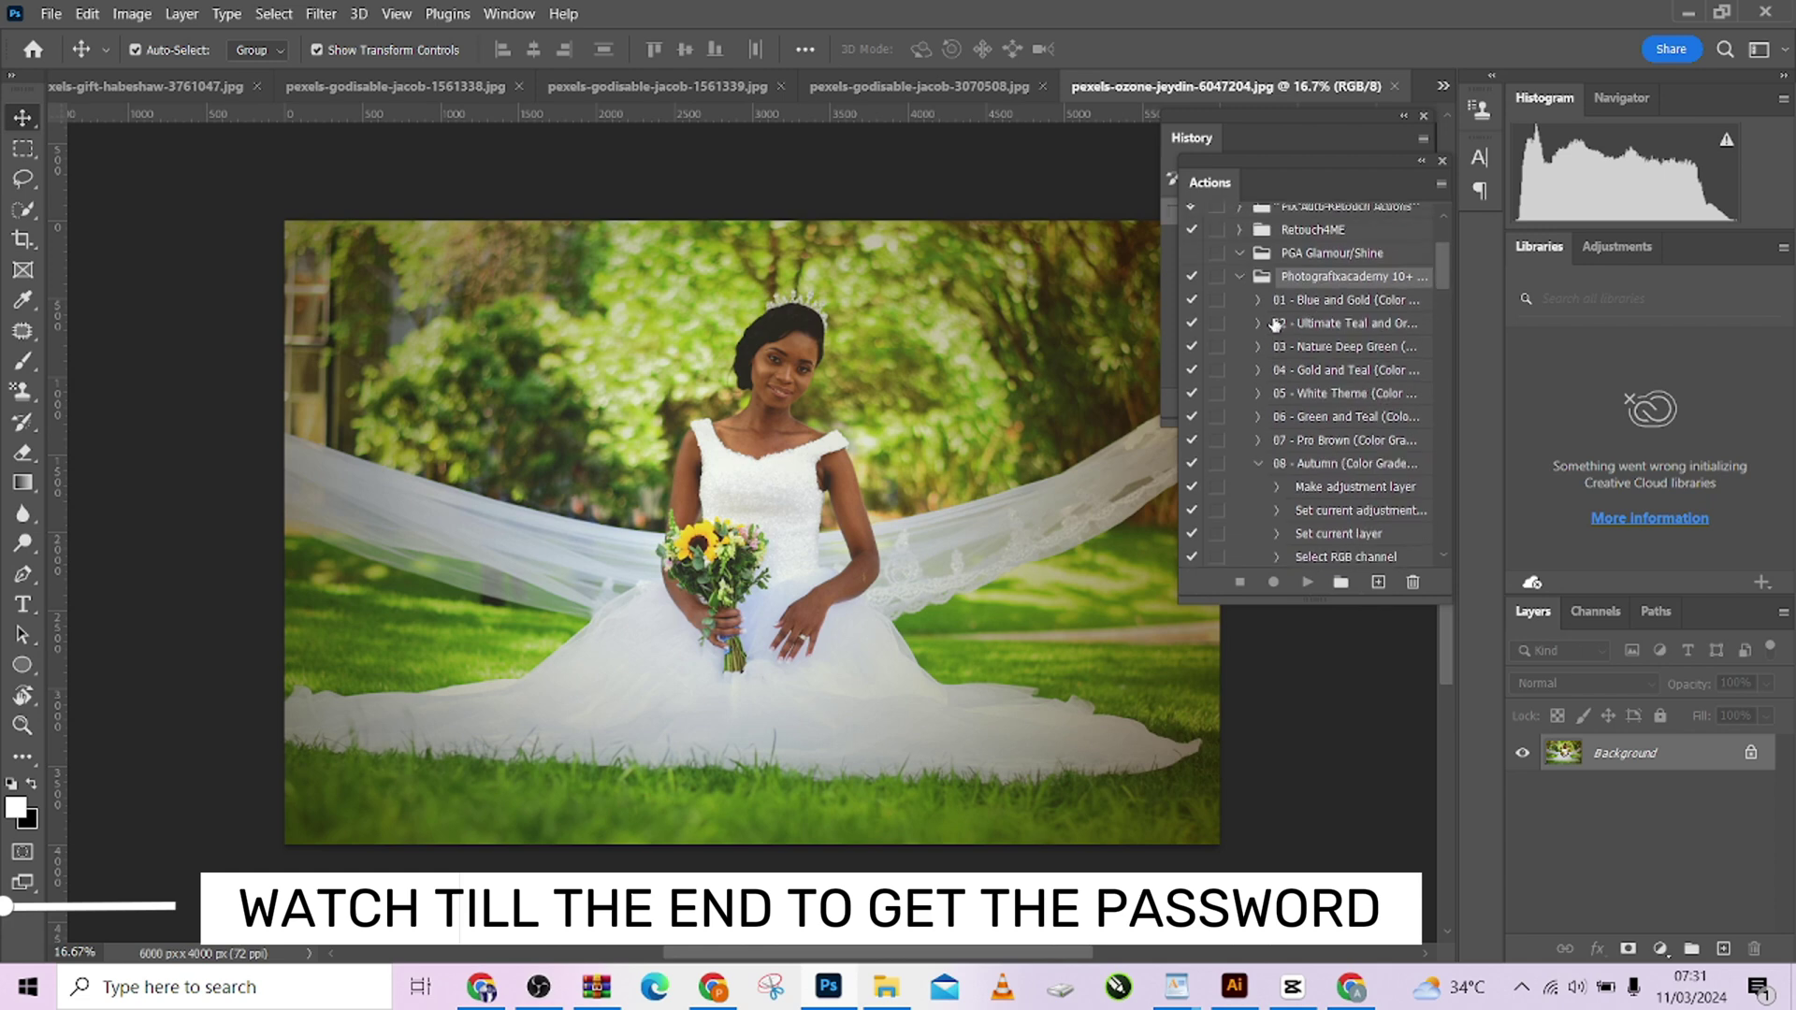
- Play 01 - Blue and Gold on the veil photo, set the group to 79% opacity, and compare
click(1330, 301)
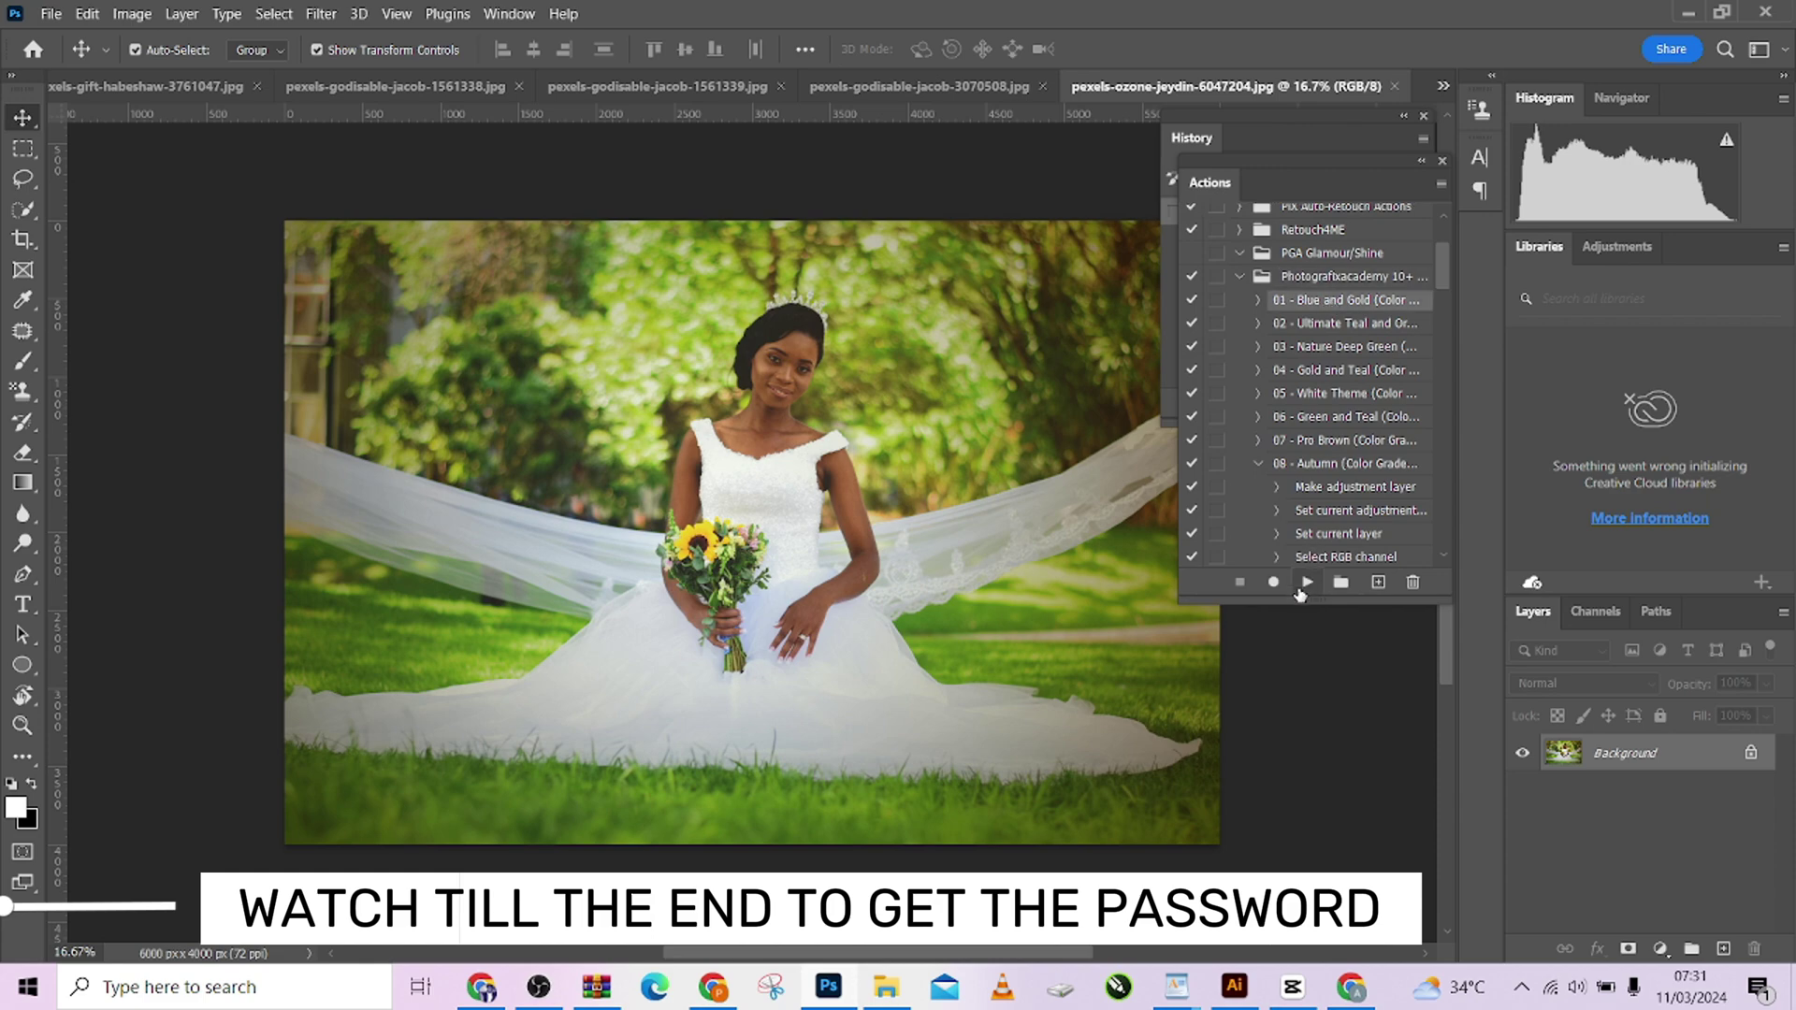
click(1304, 585)
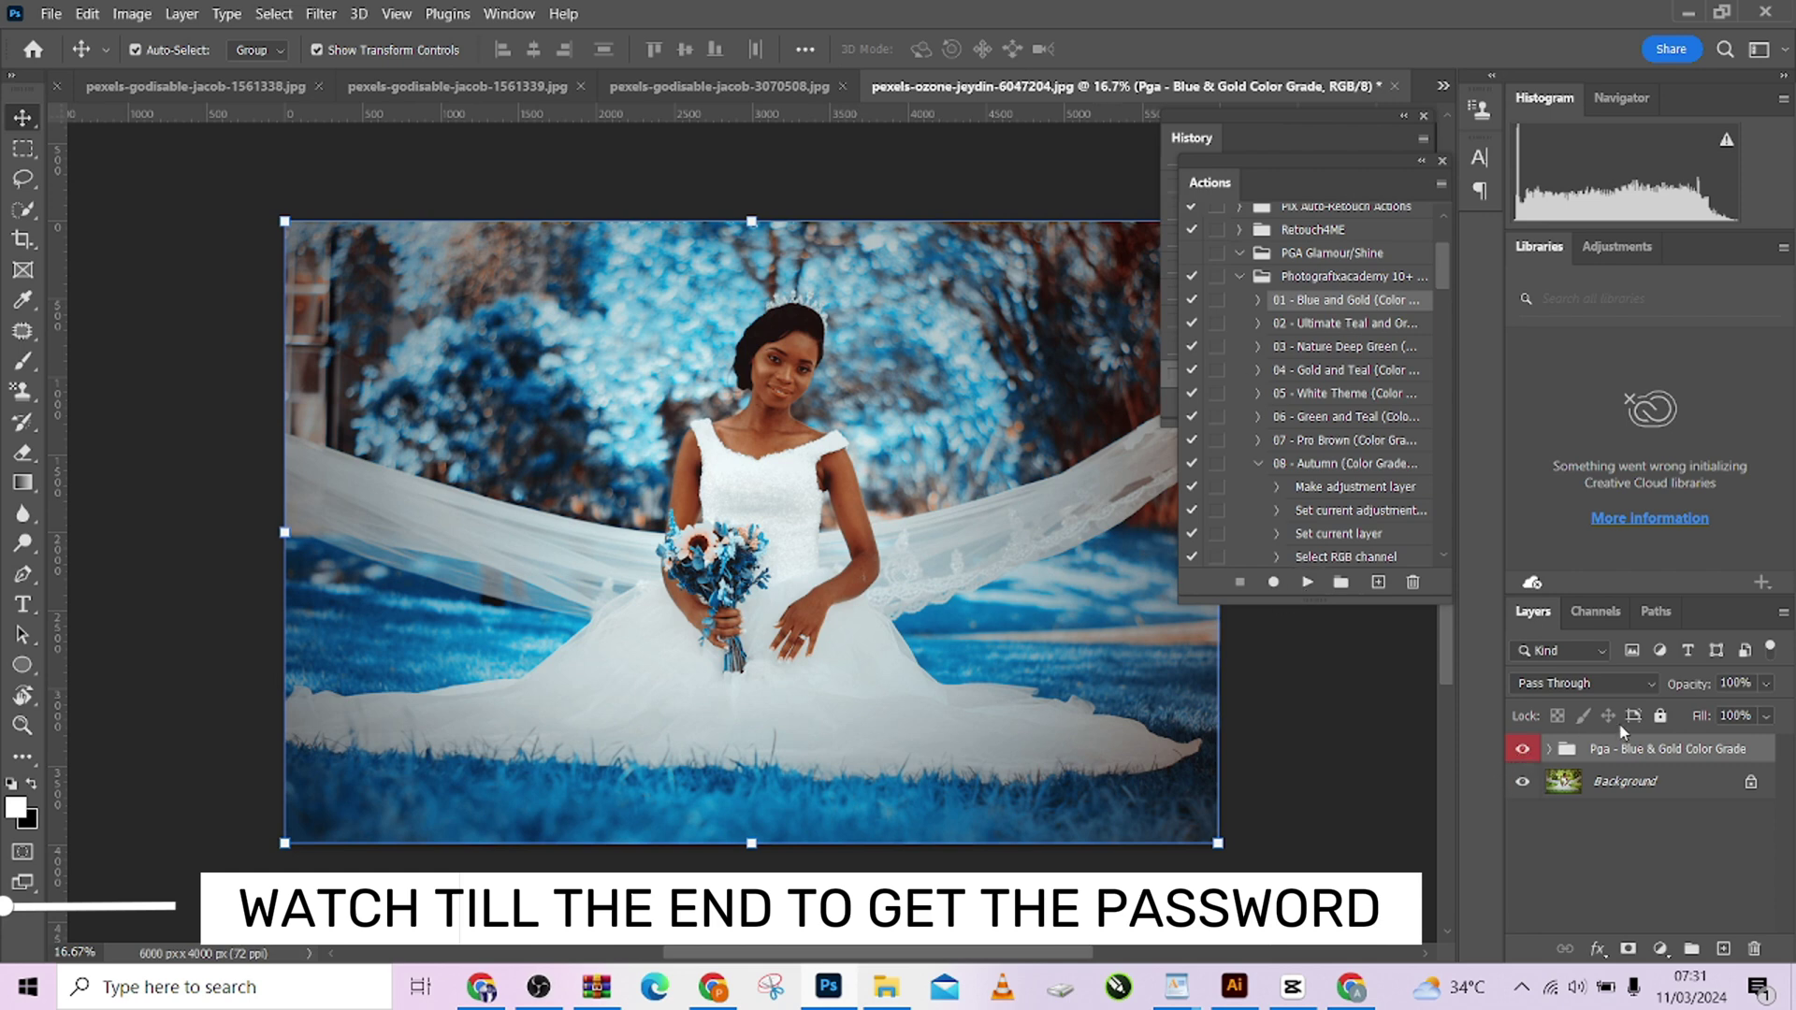
click(1767, 684)
mouse_move(1765, 714)
mouse_down()
mouse_move(1736, 715)
mouse_move(1752, 715)
mouse_up()
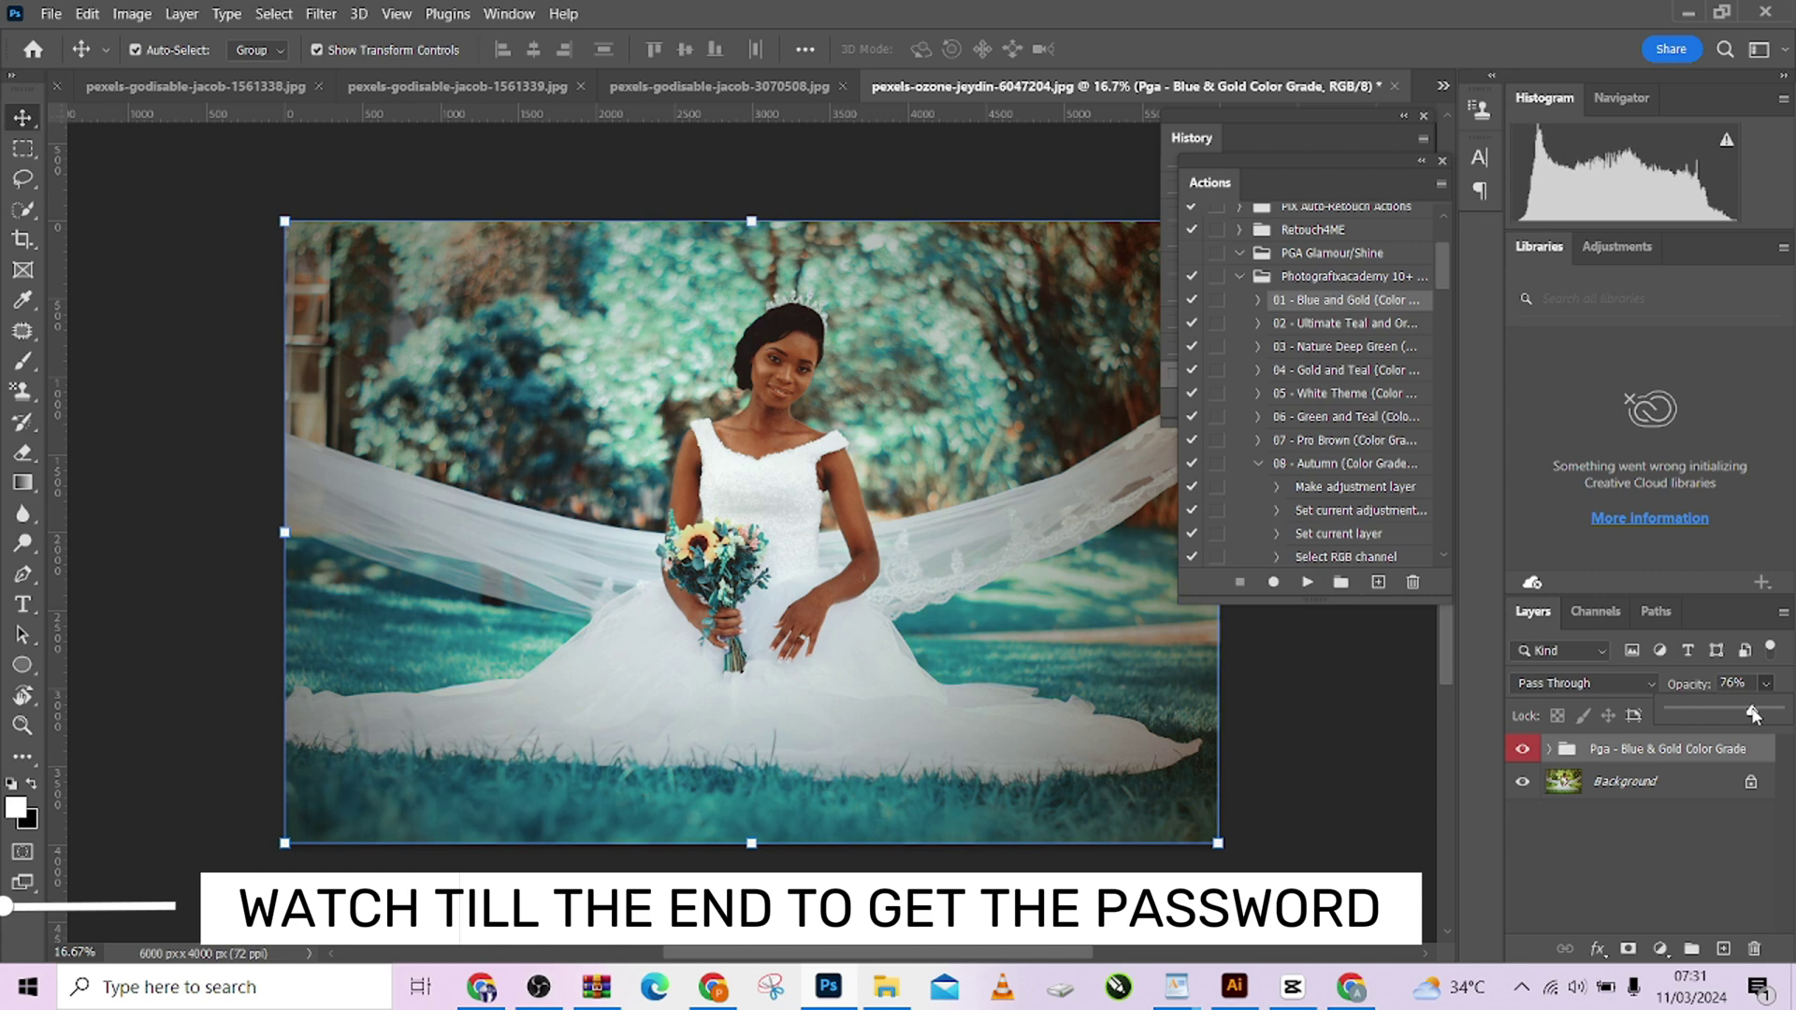
click(1521, 749)
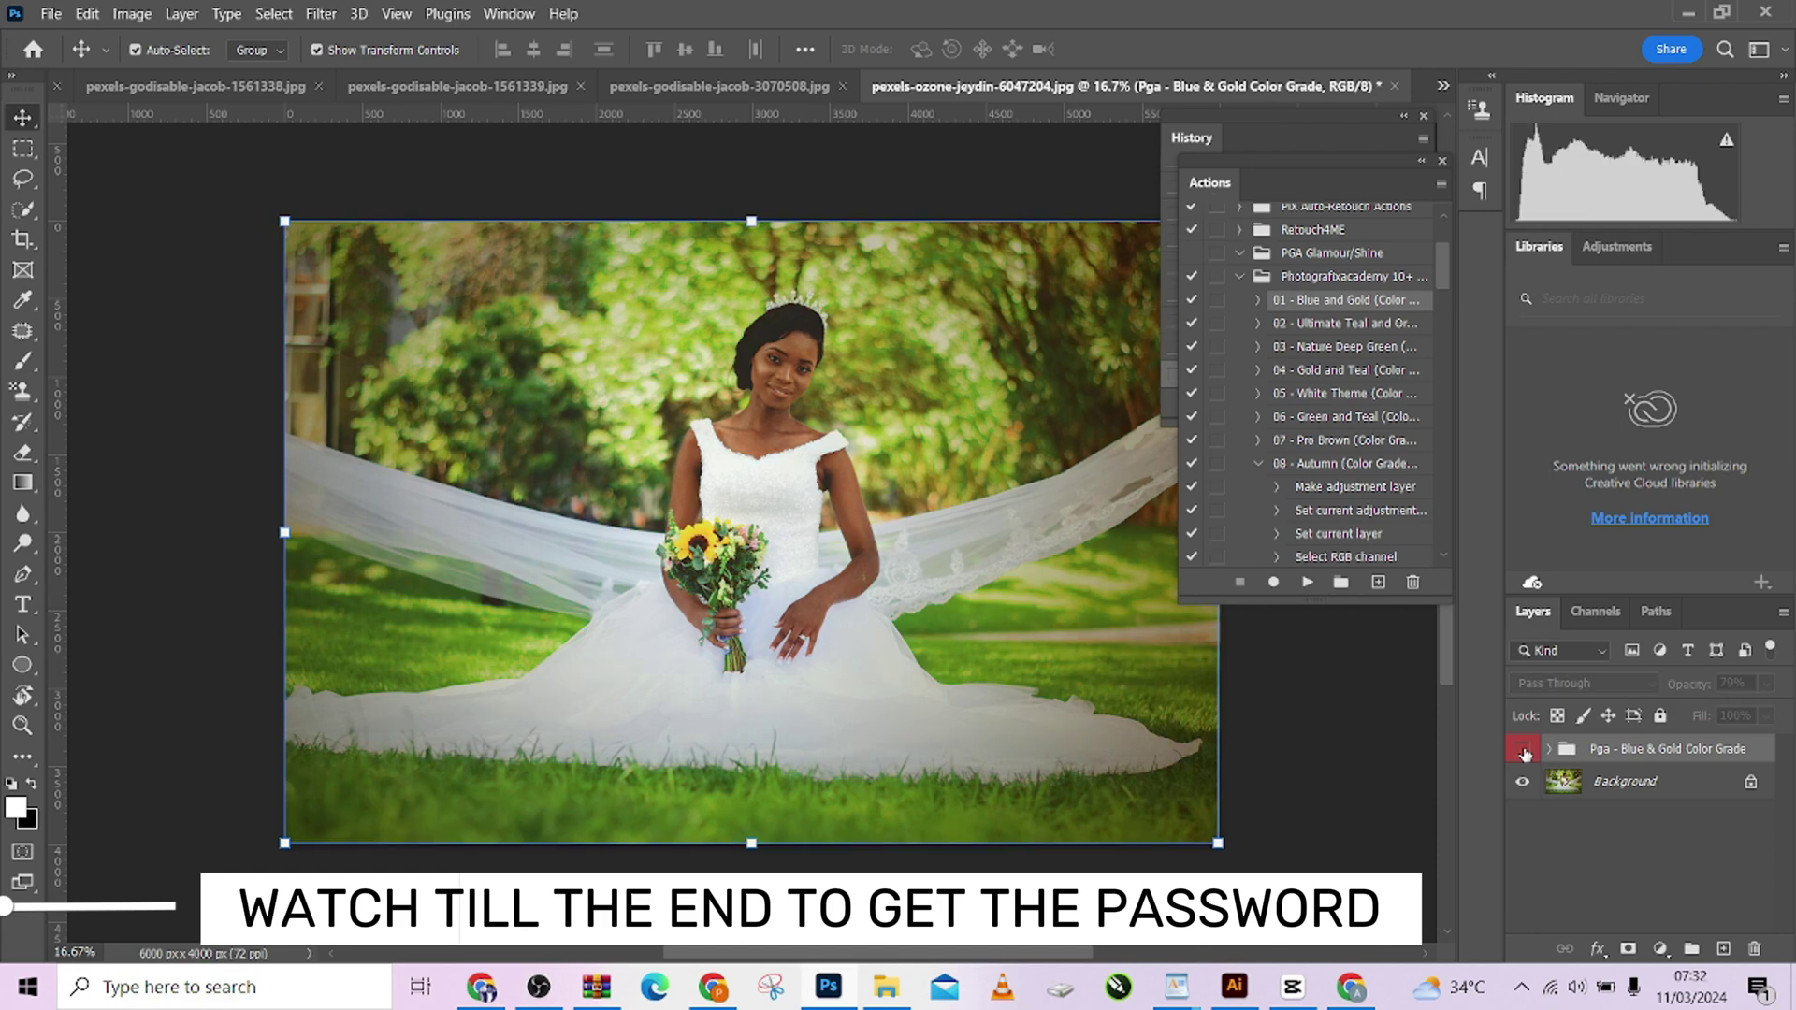
click(1524, 750)
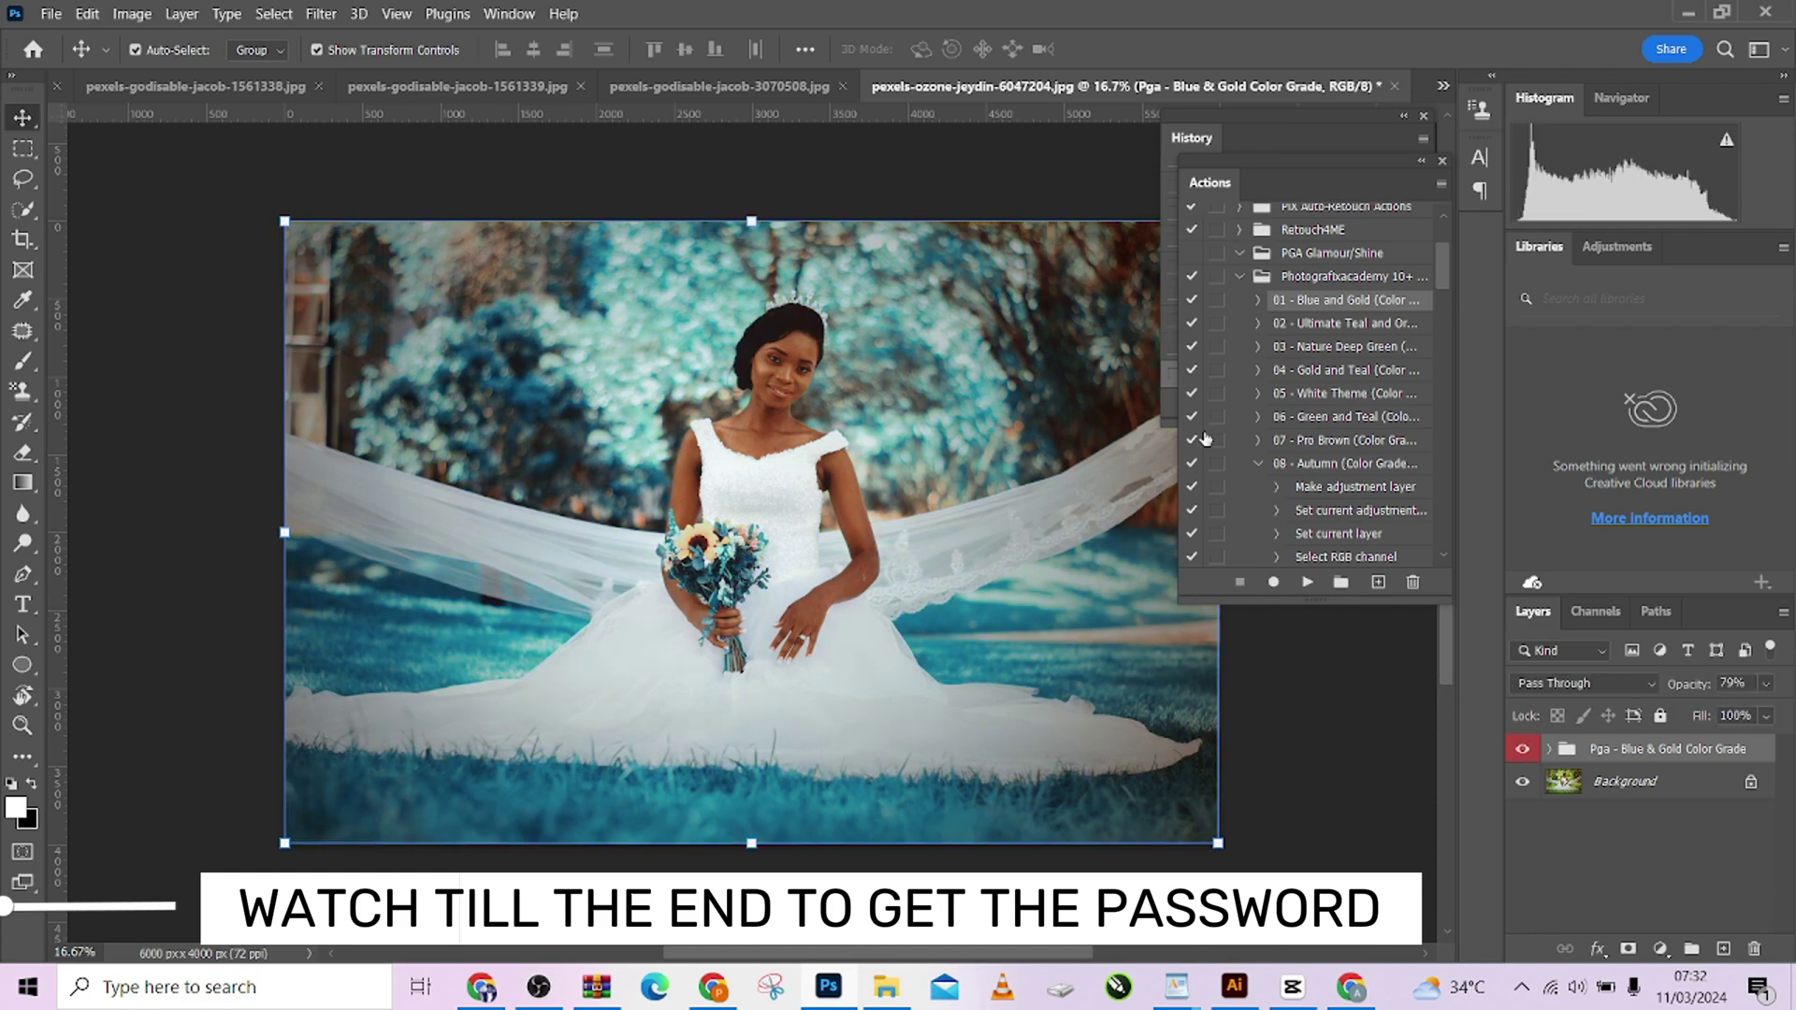
- Run the Blue and Gold grade on the kissing-couple photo, continuing past the warnings
click(1444, 86)
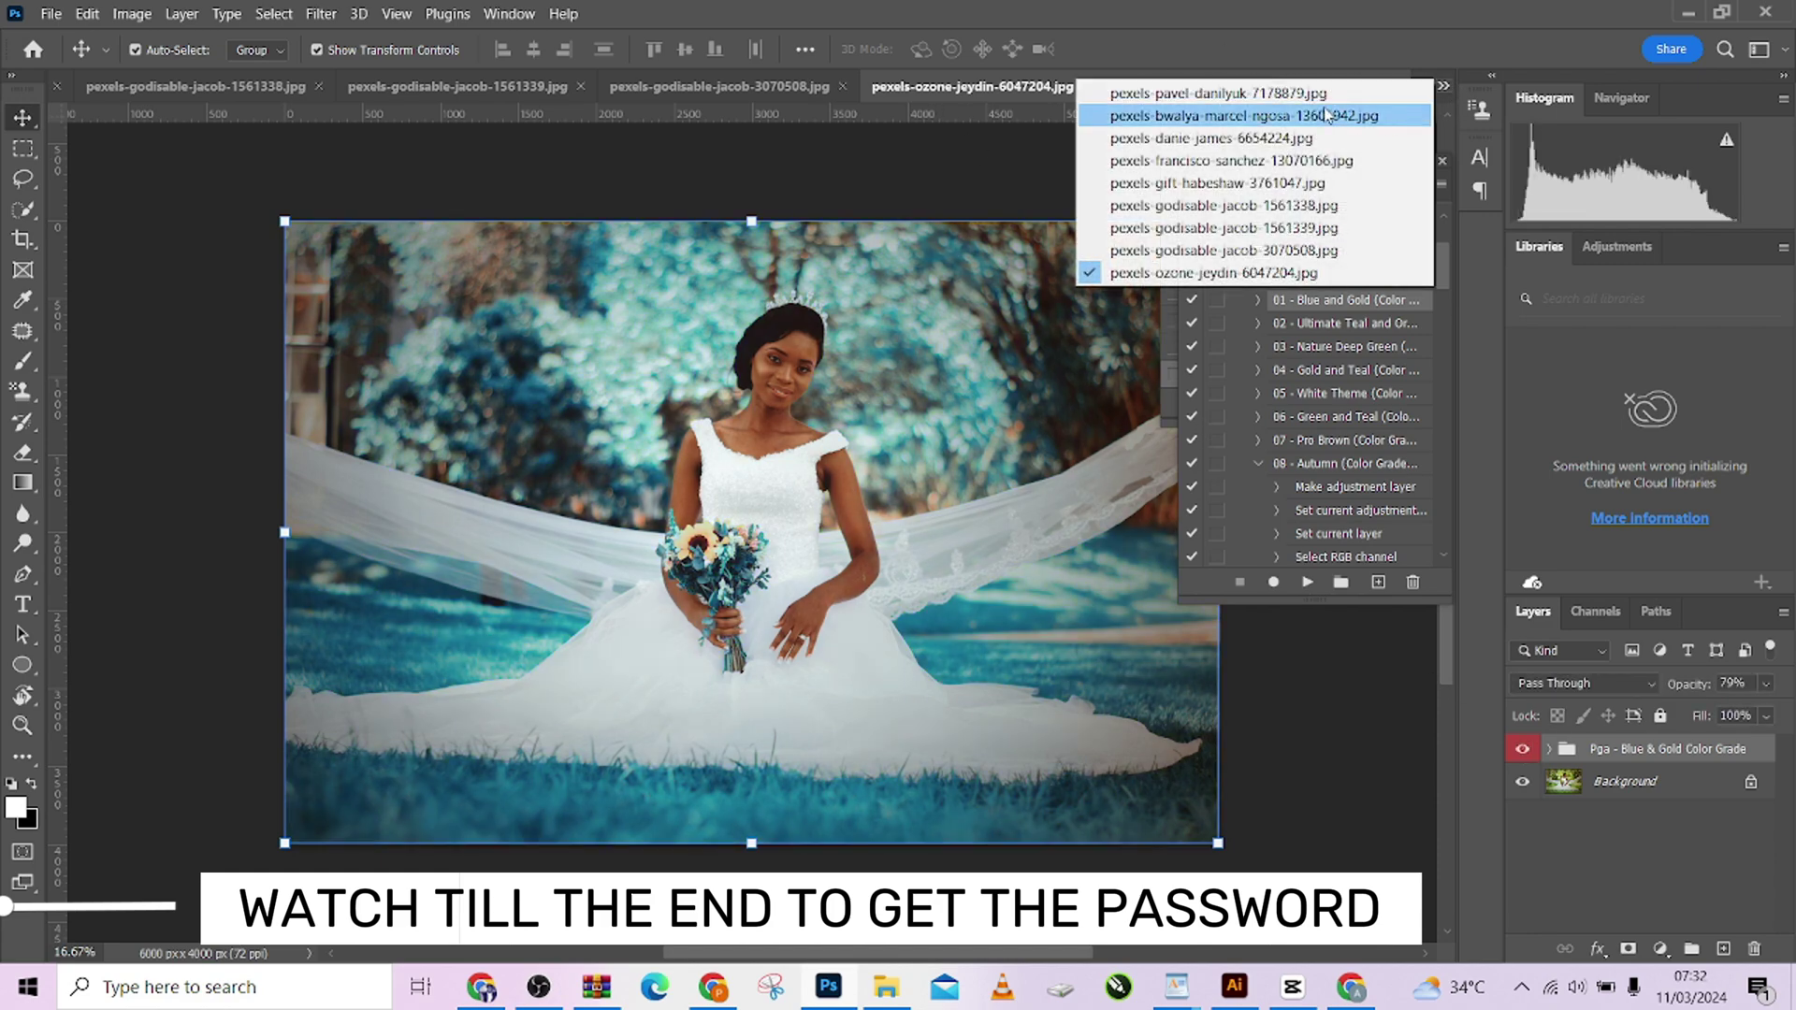
click(1250, 95)
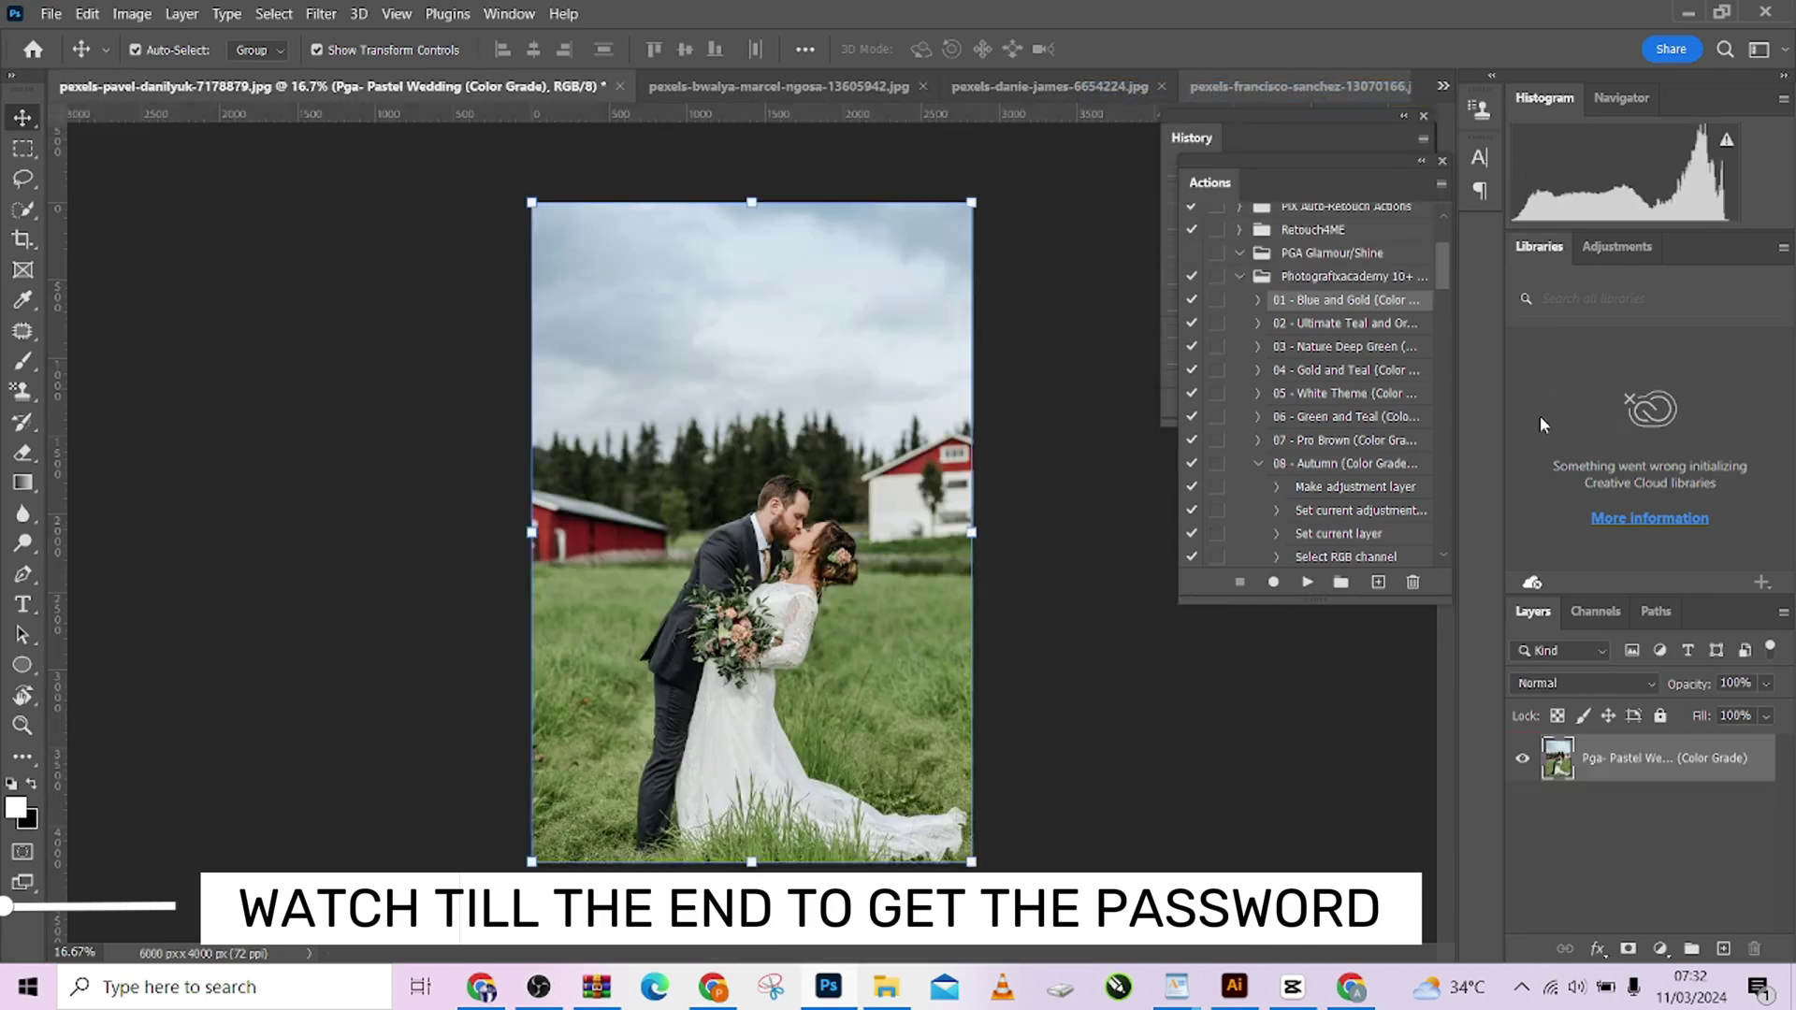
click(1306, 582)
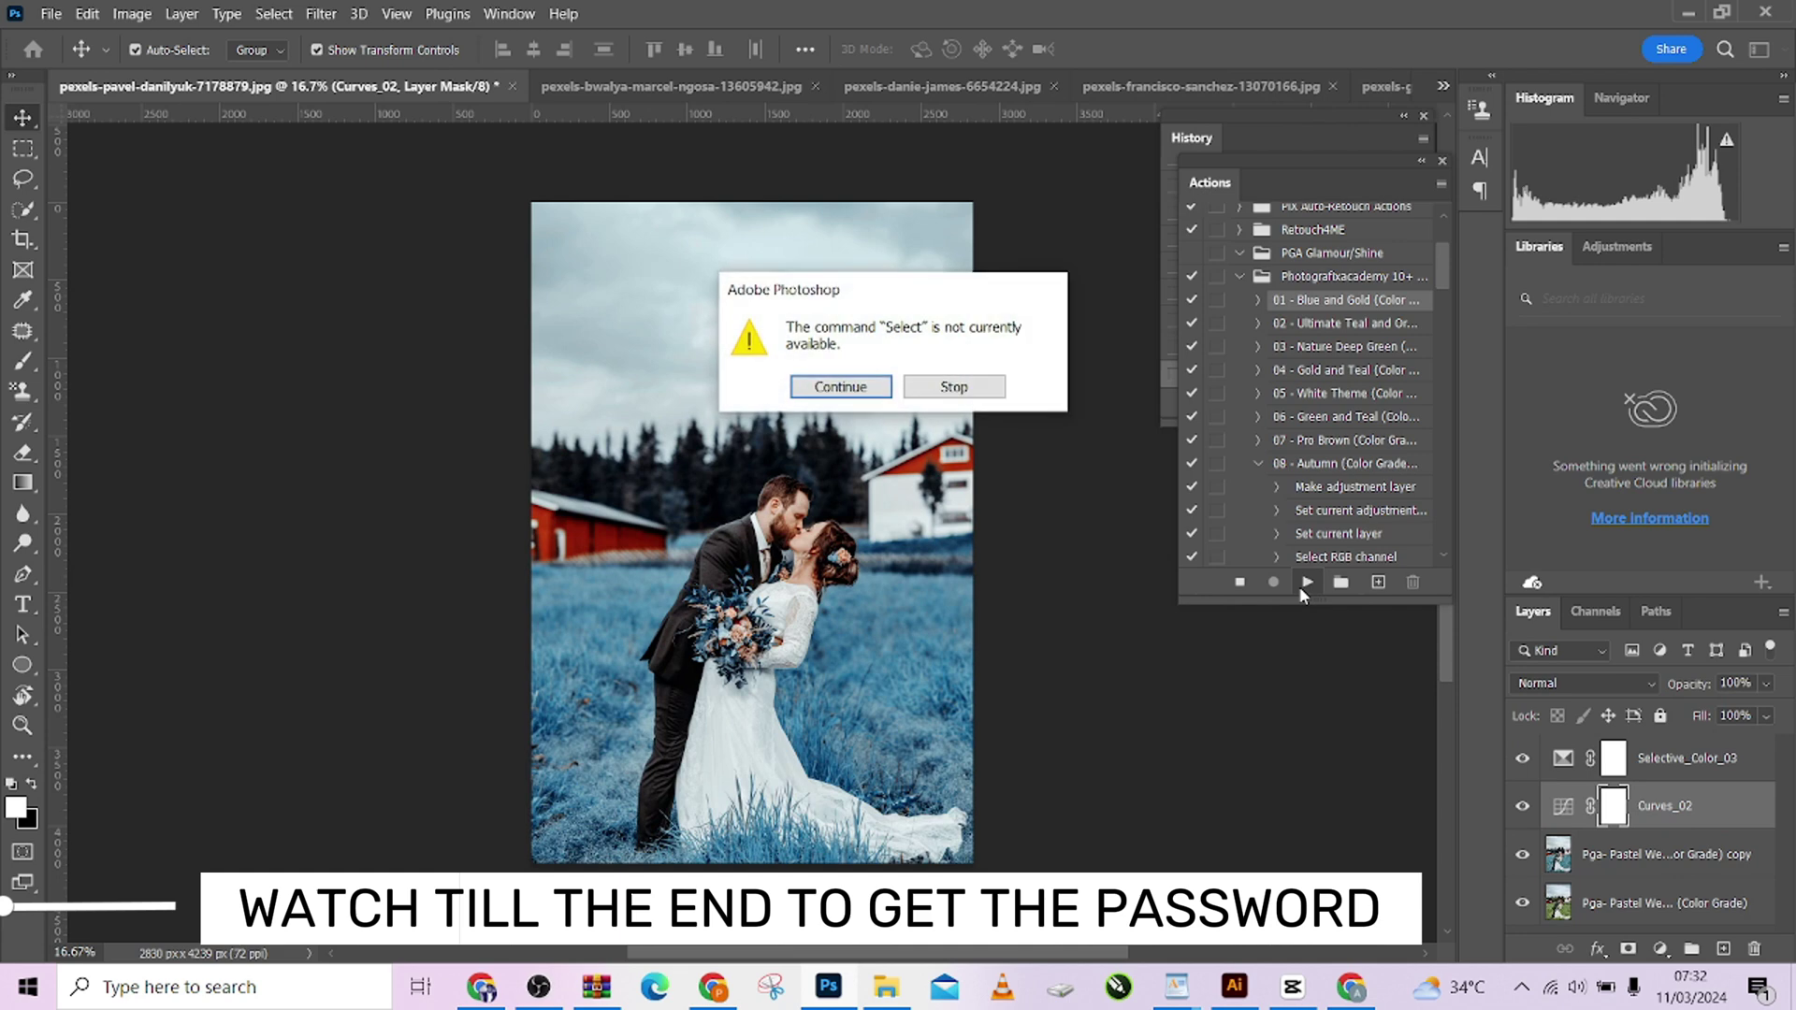
click(833, 386)
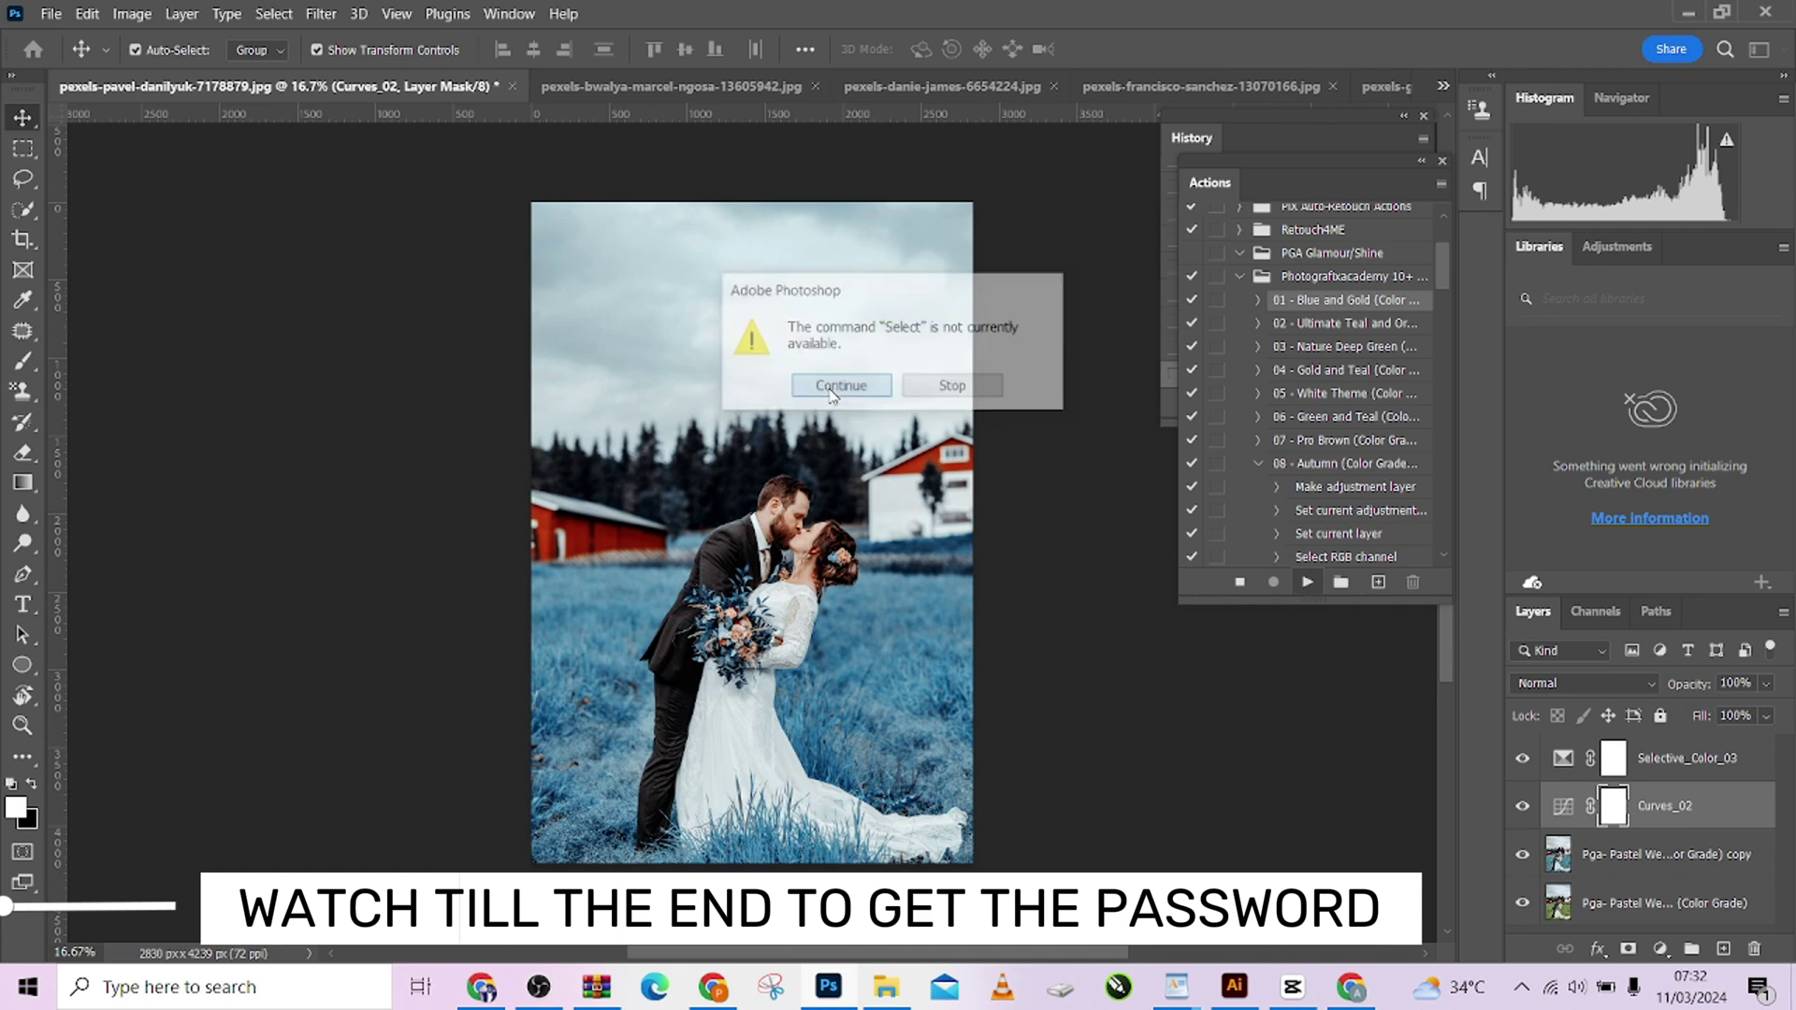
click(830, 391)
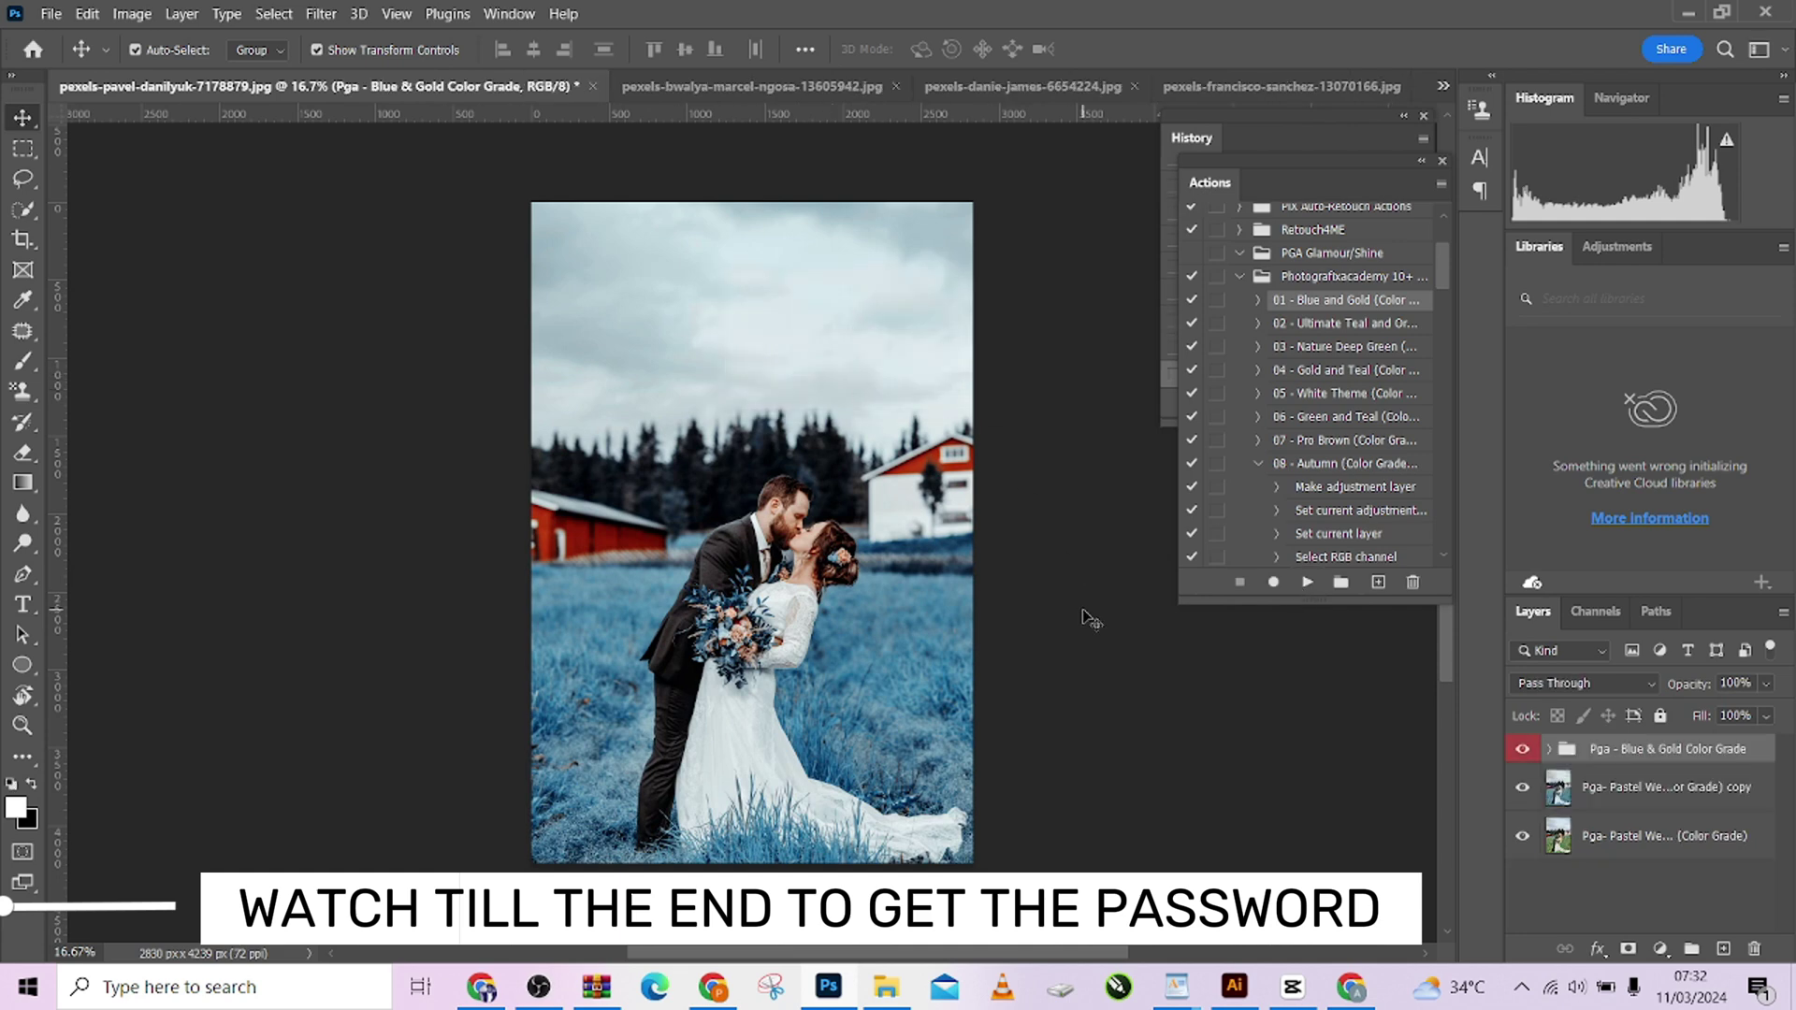
- Toggle the Pga - Blue & Gold Color Grade group off and on, leaving it visible
click(1523, 757)
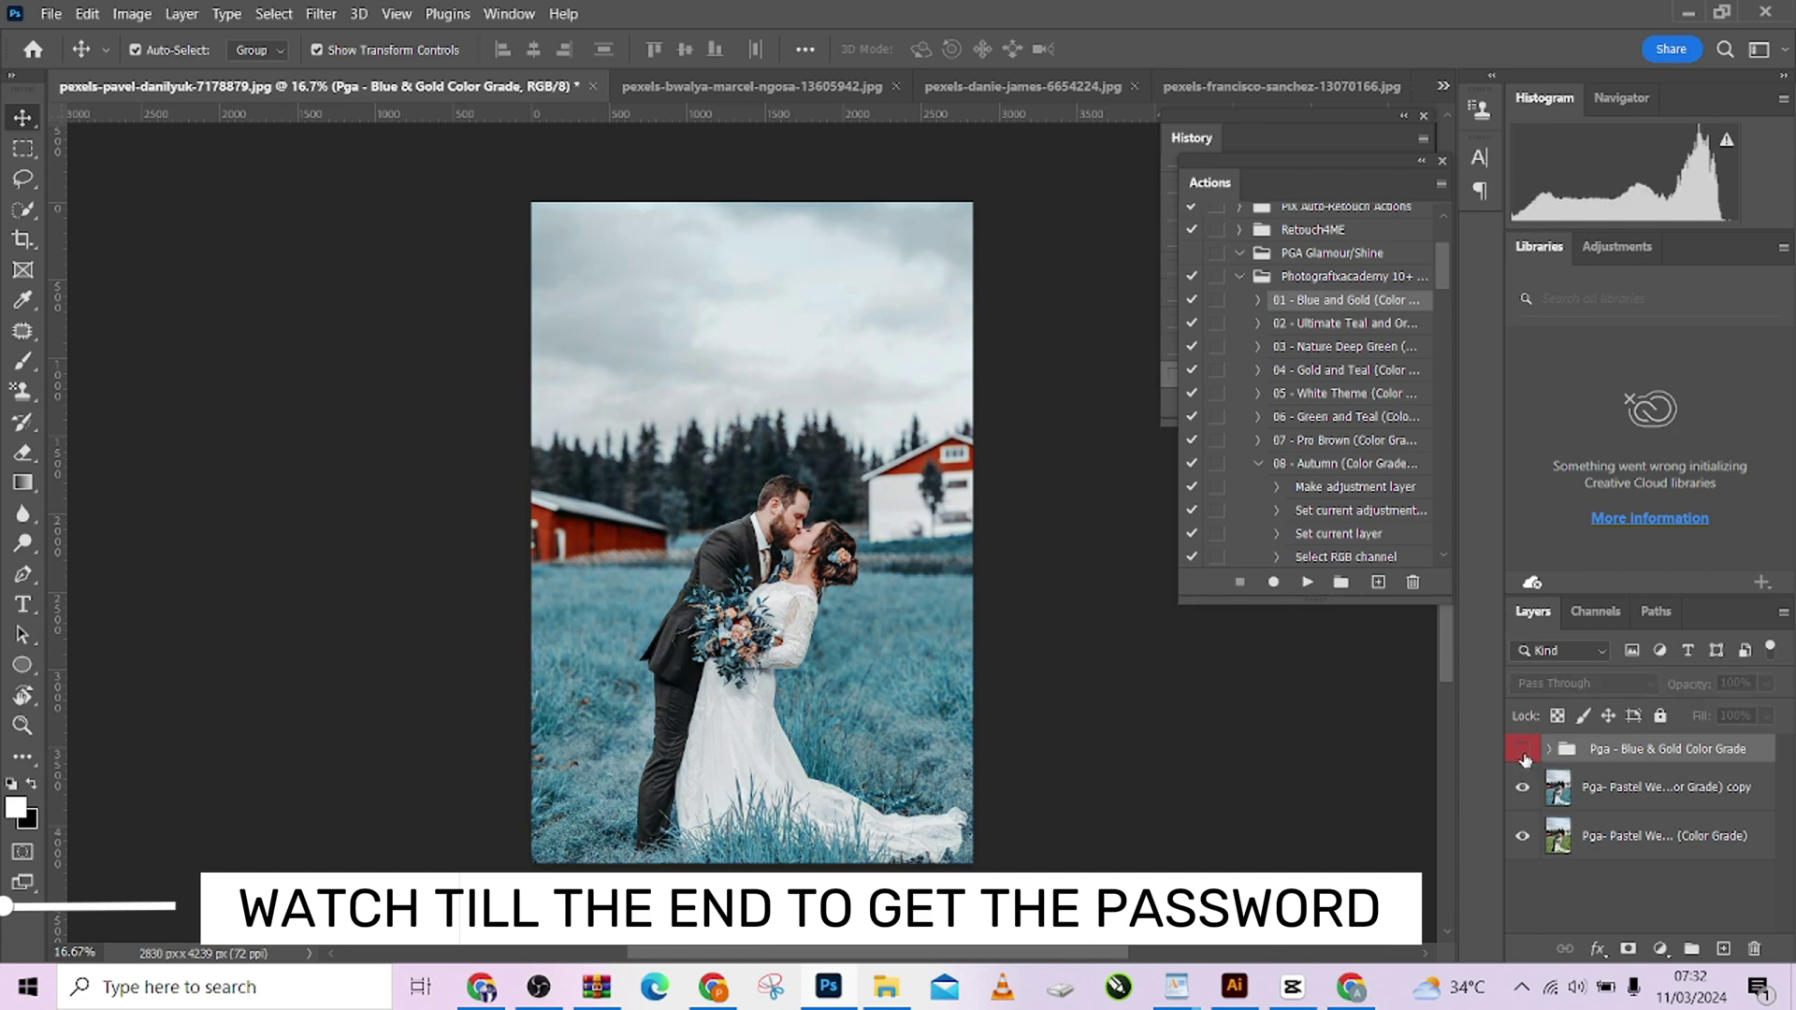
click(1524, 790)
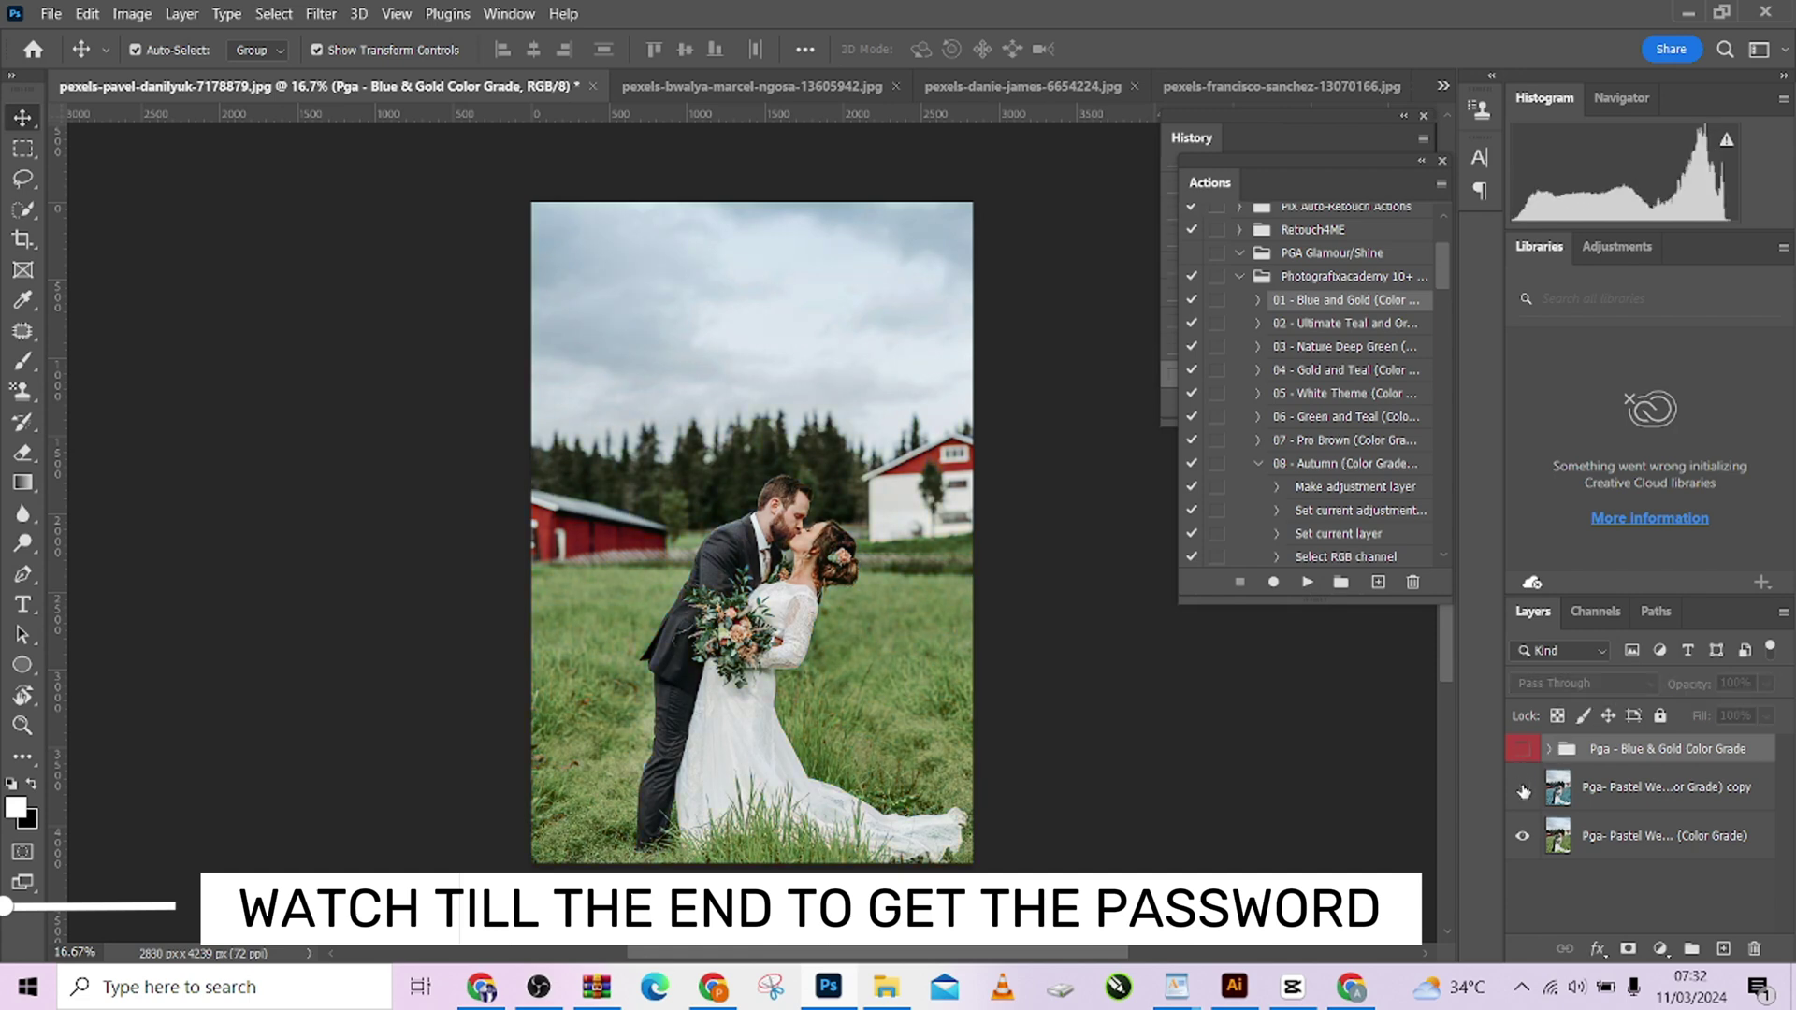
click(1524, 791)
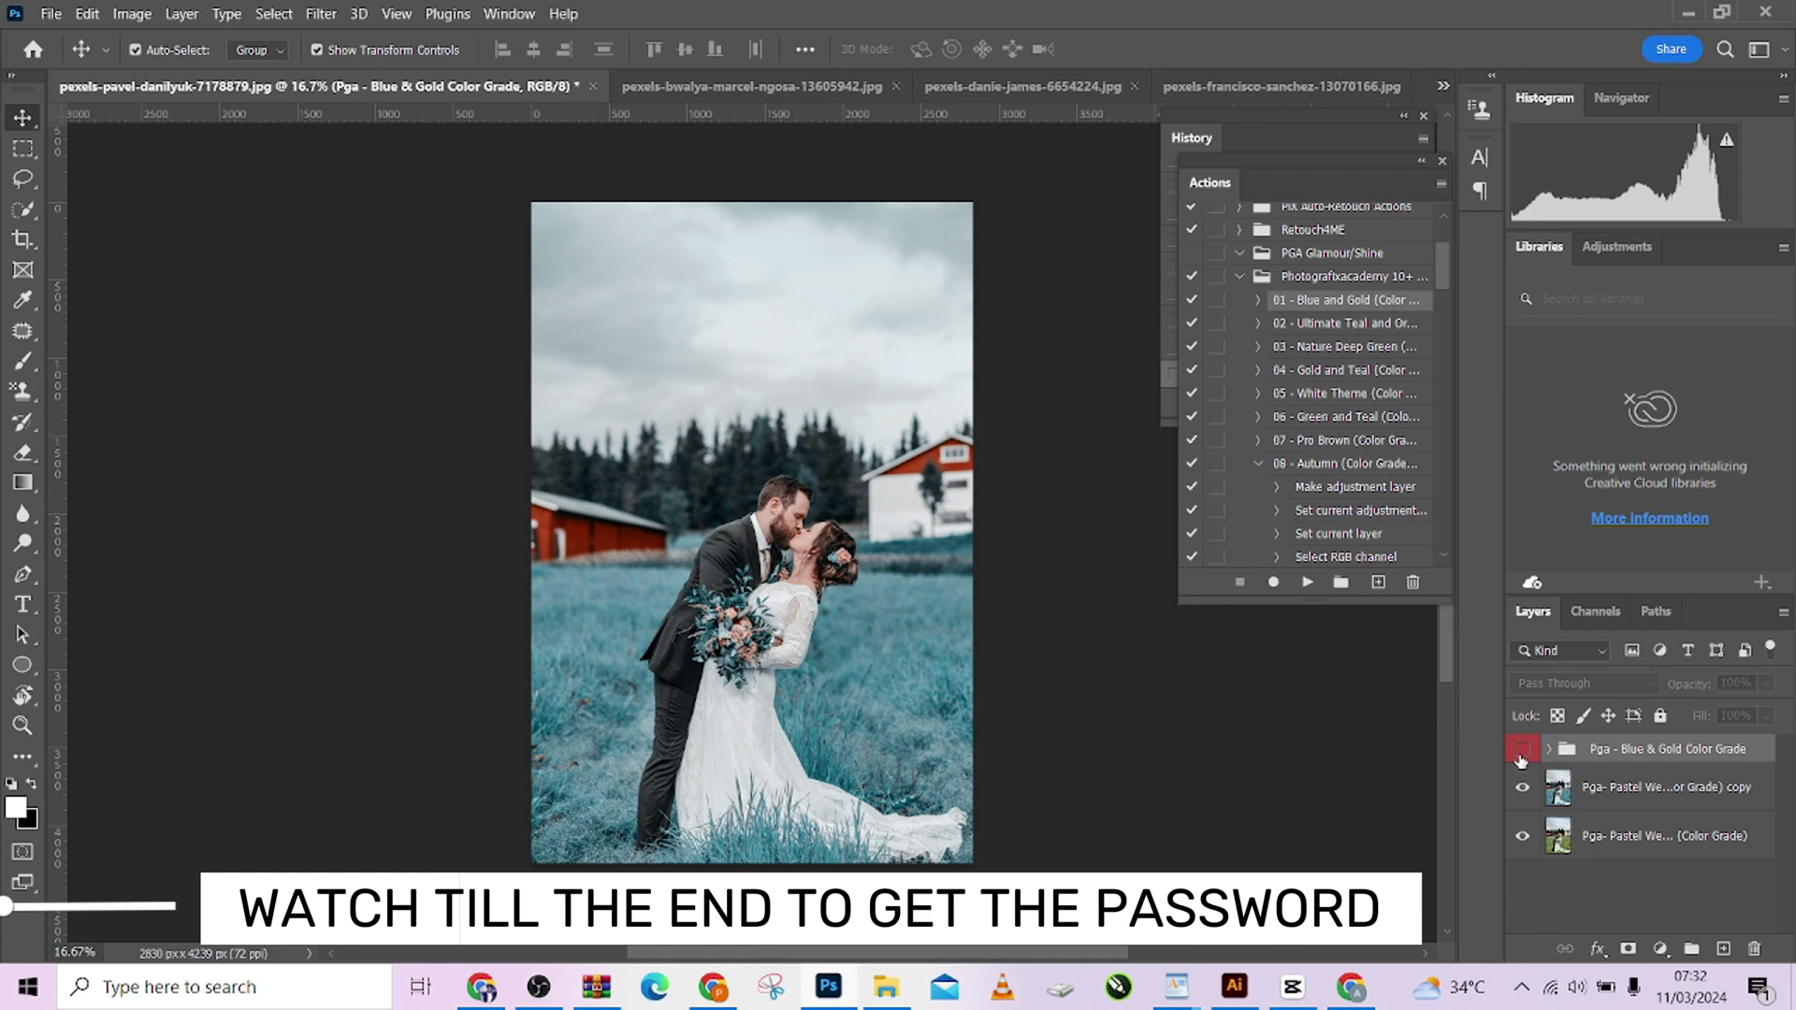
click(1521, 753)
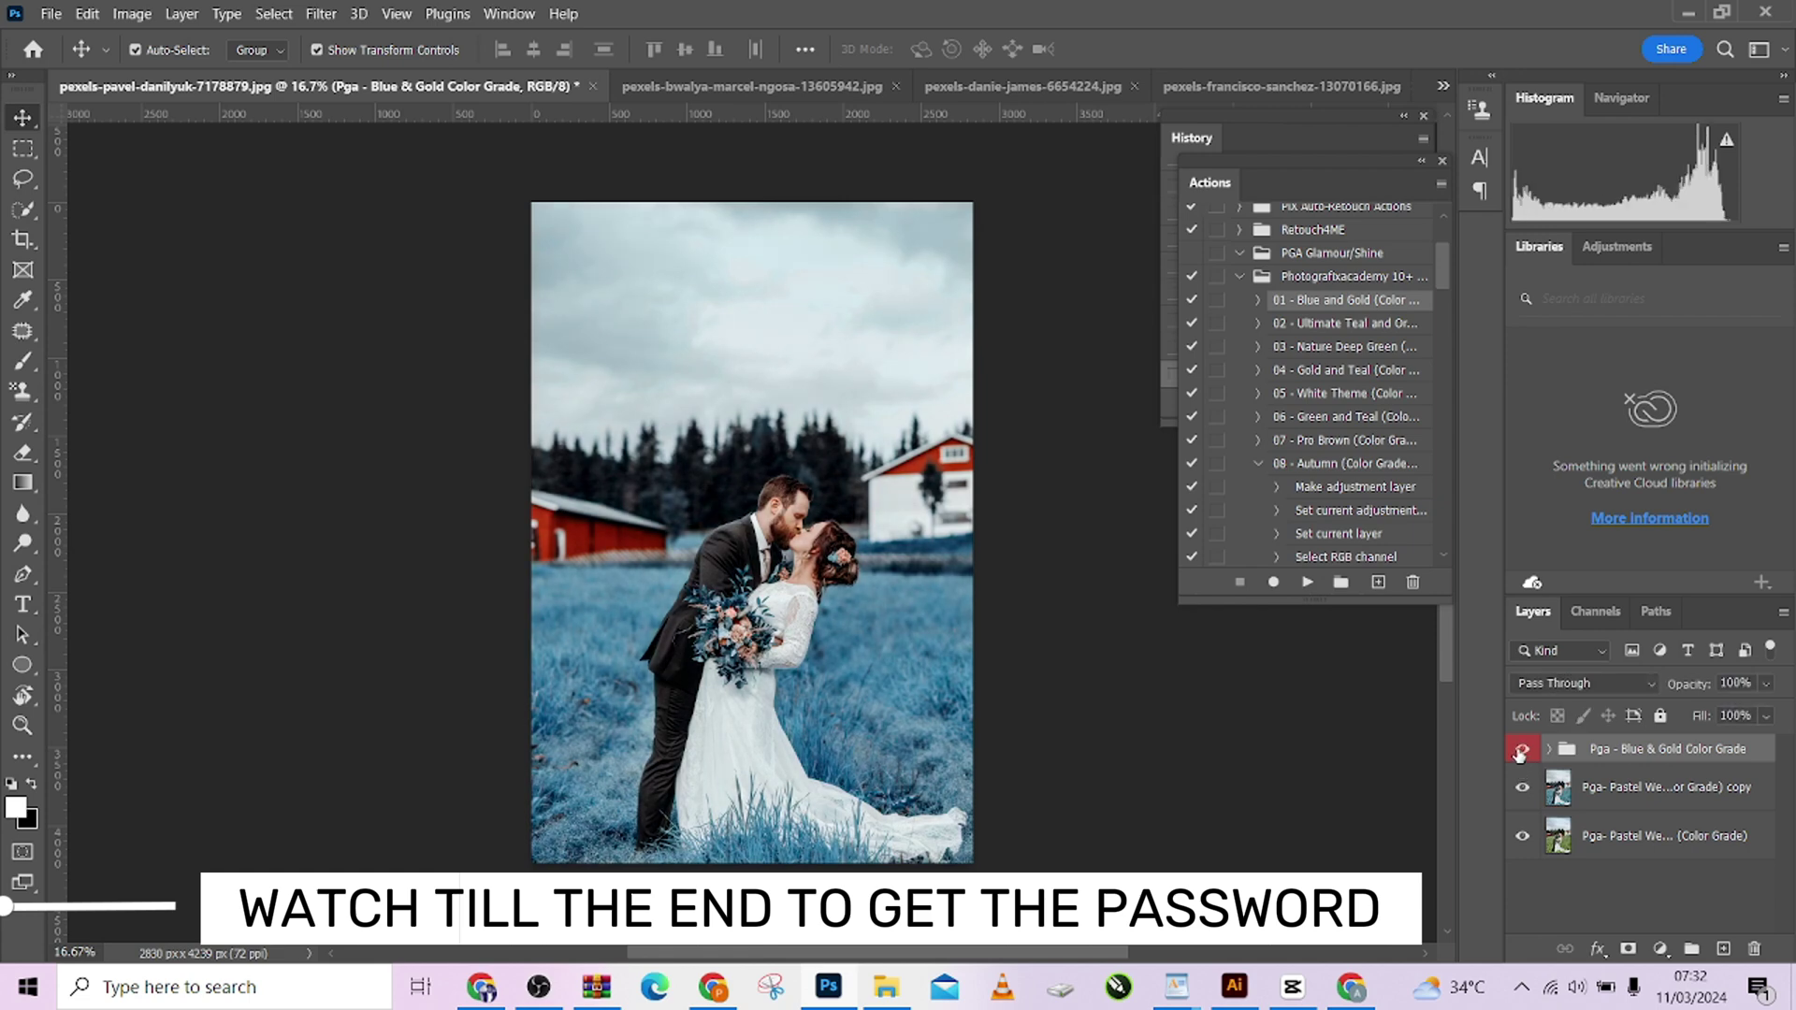
click(1521, 753)
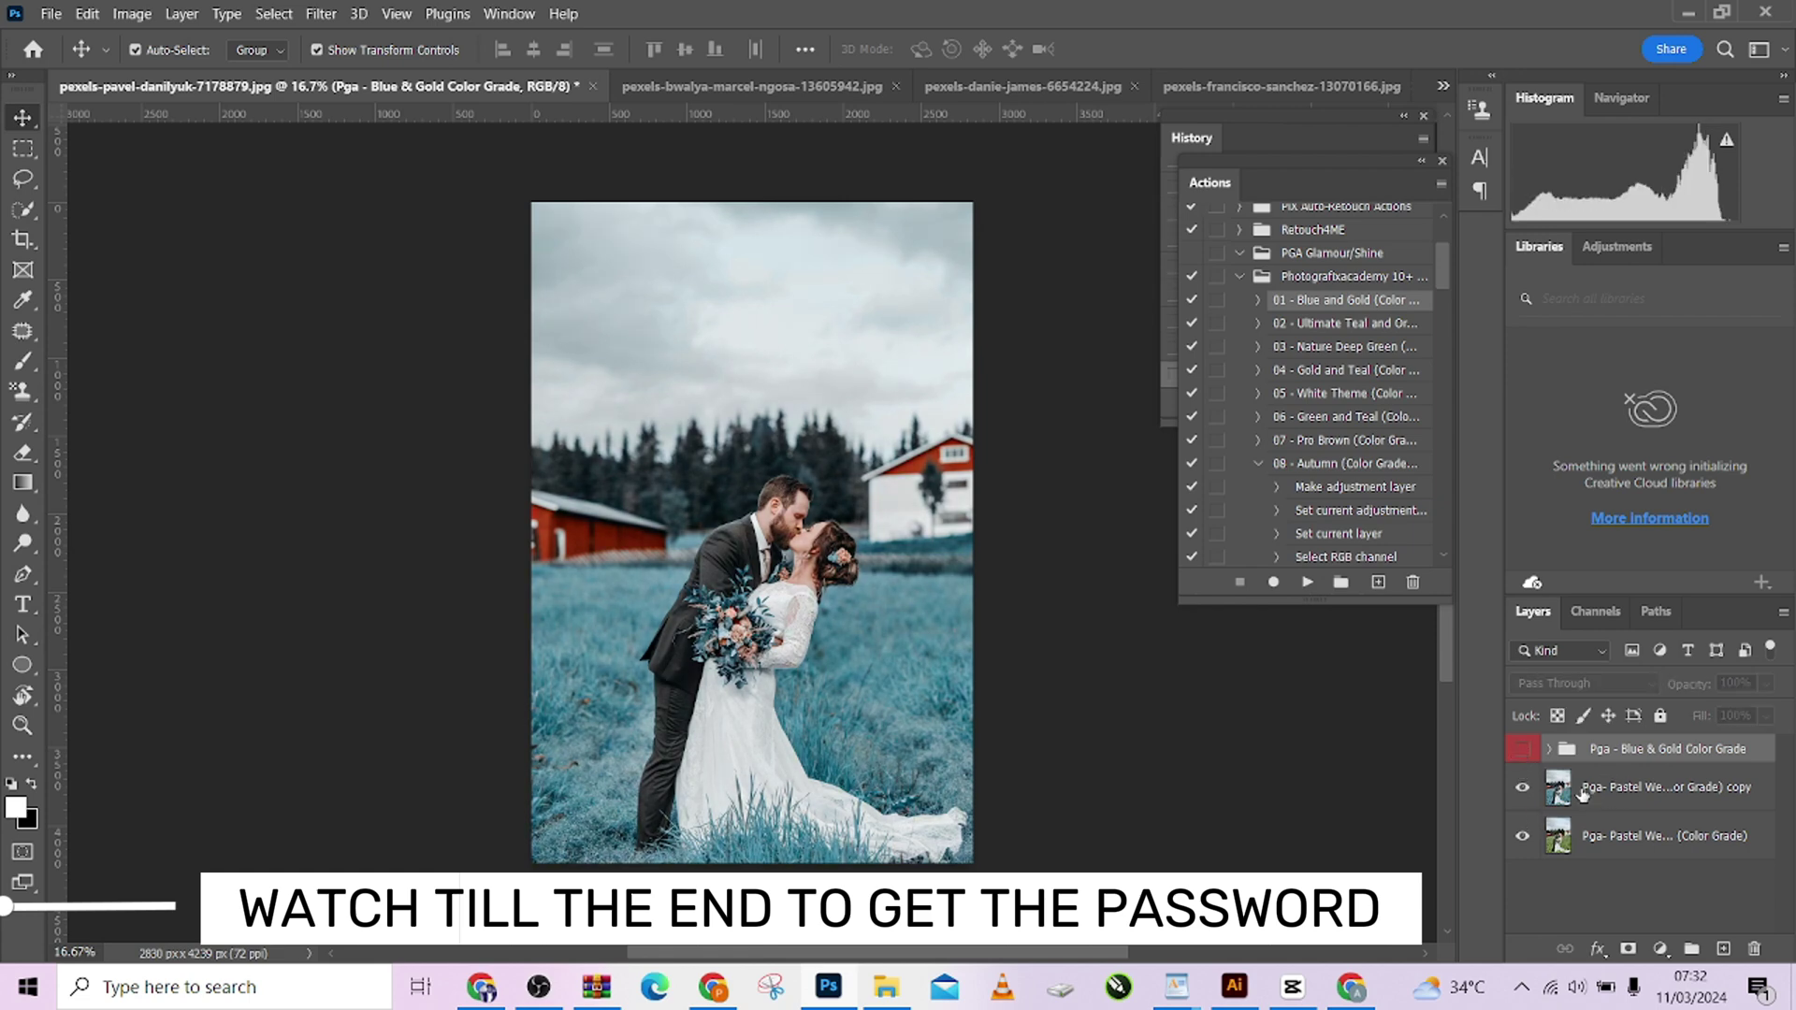
click(1522, 751)
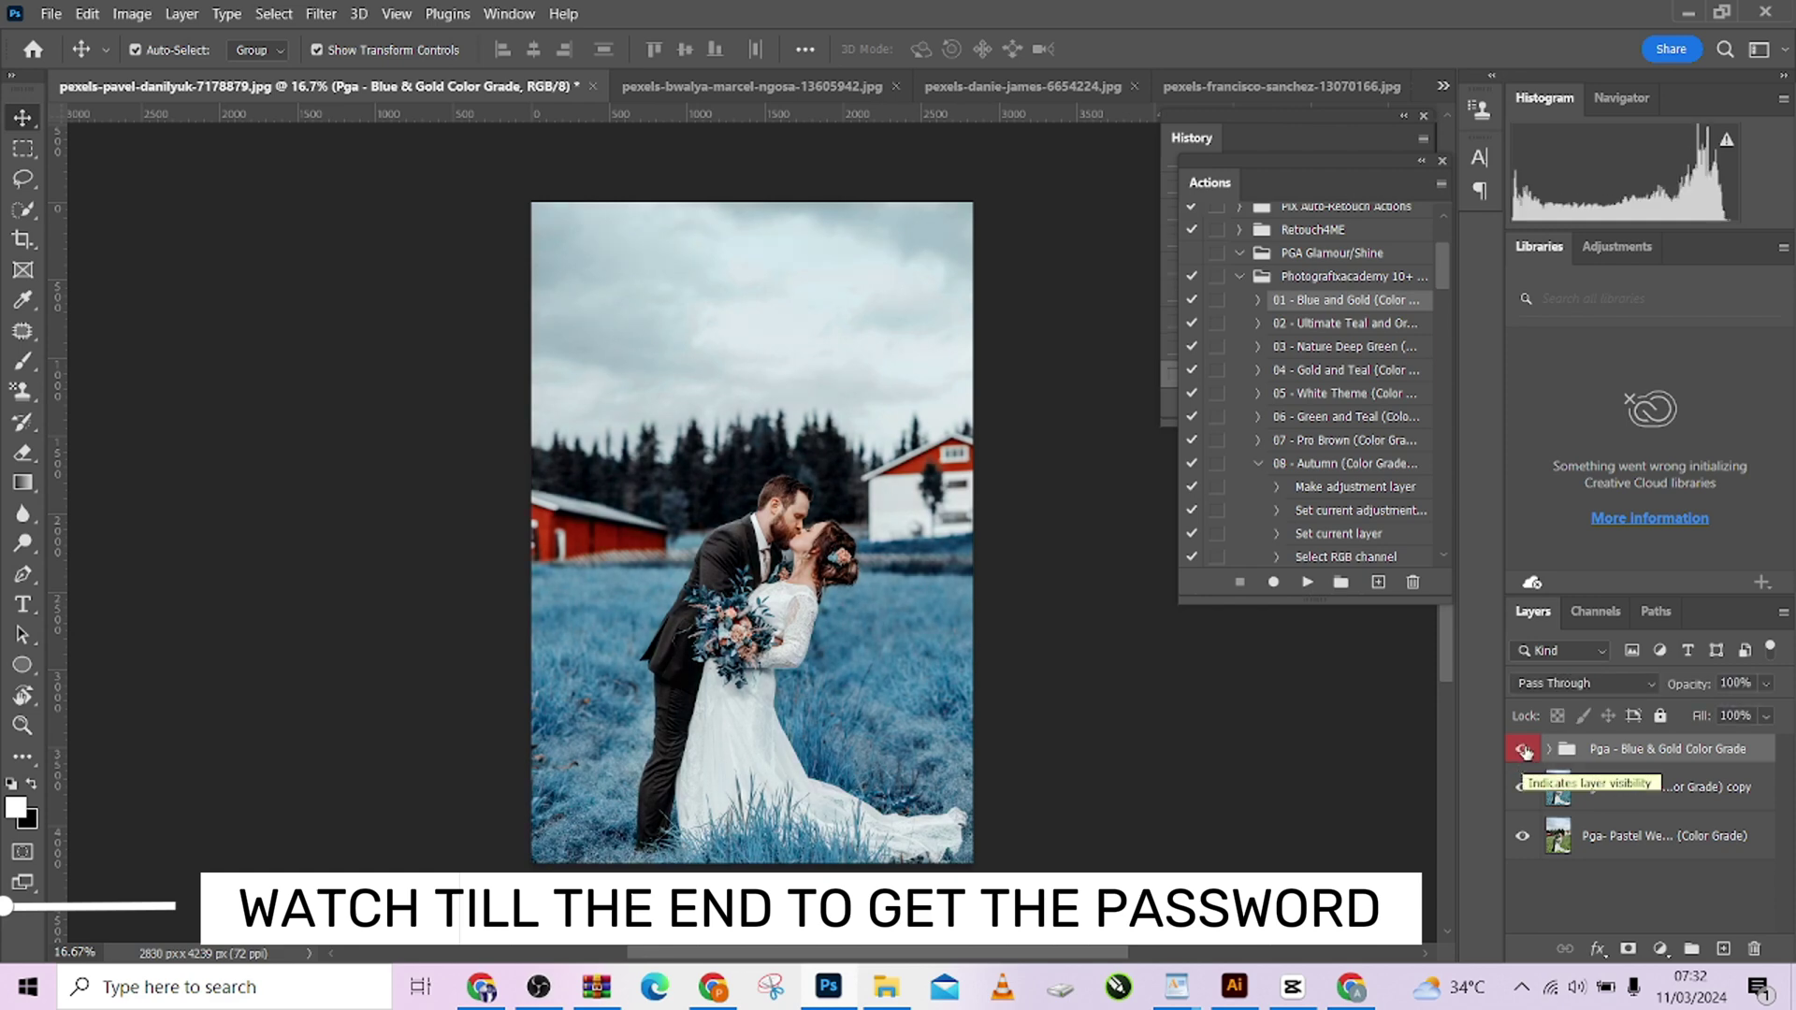
click(1523, 751)
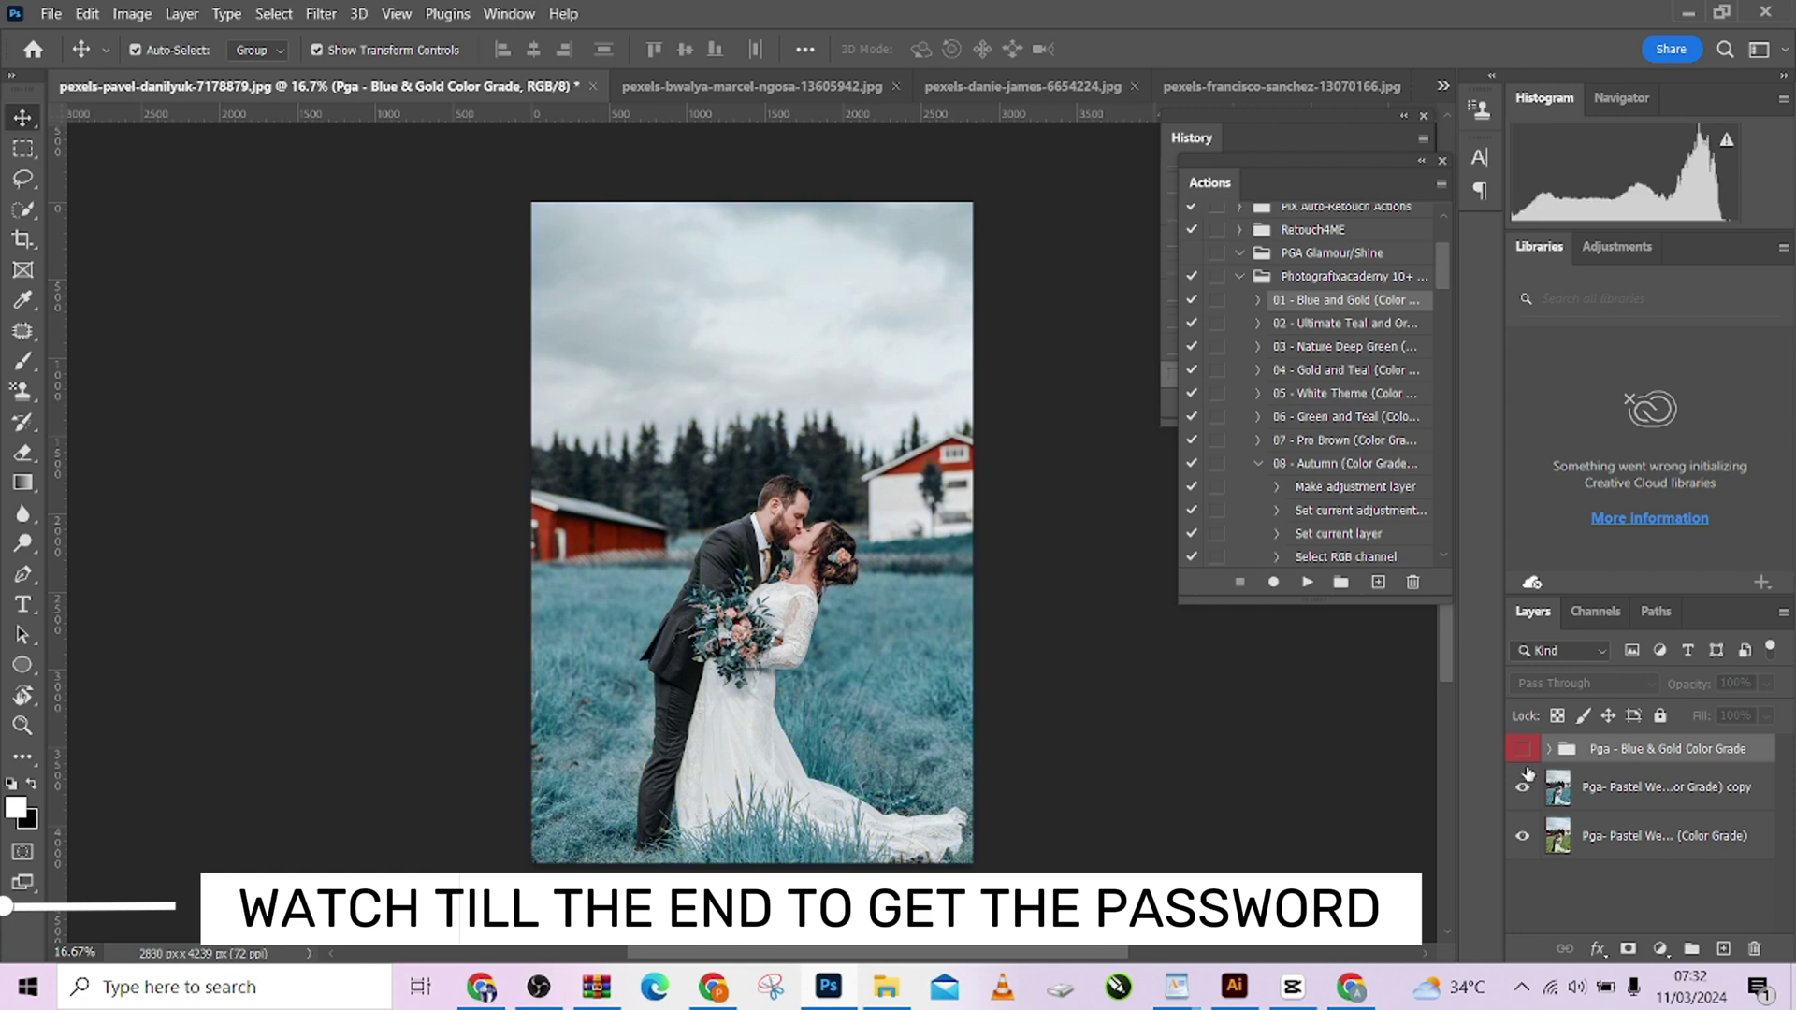
click(1524, 751)
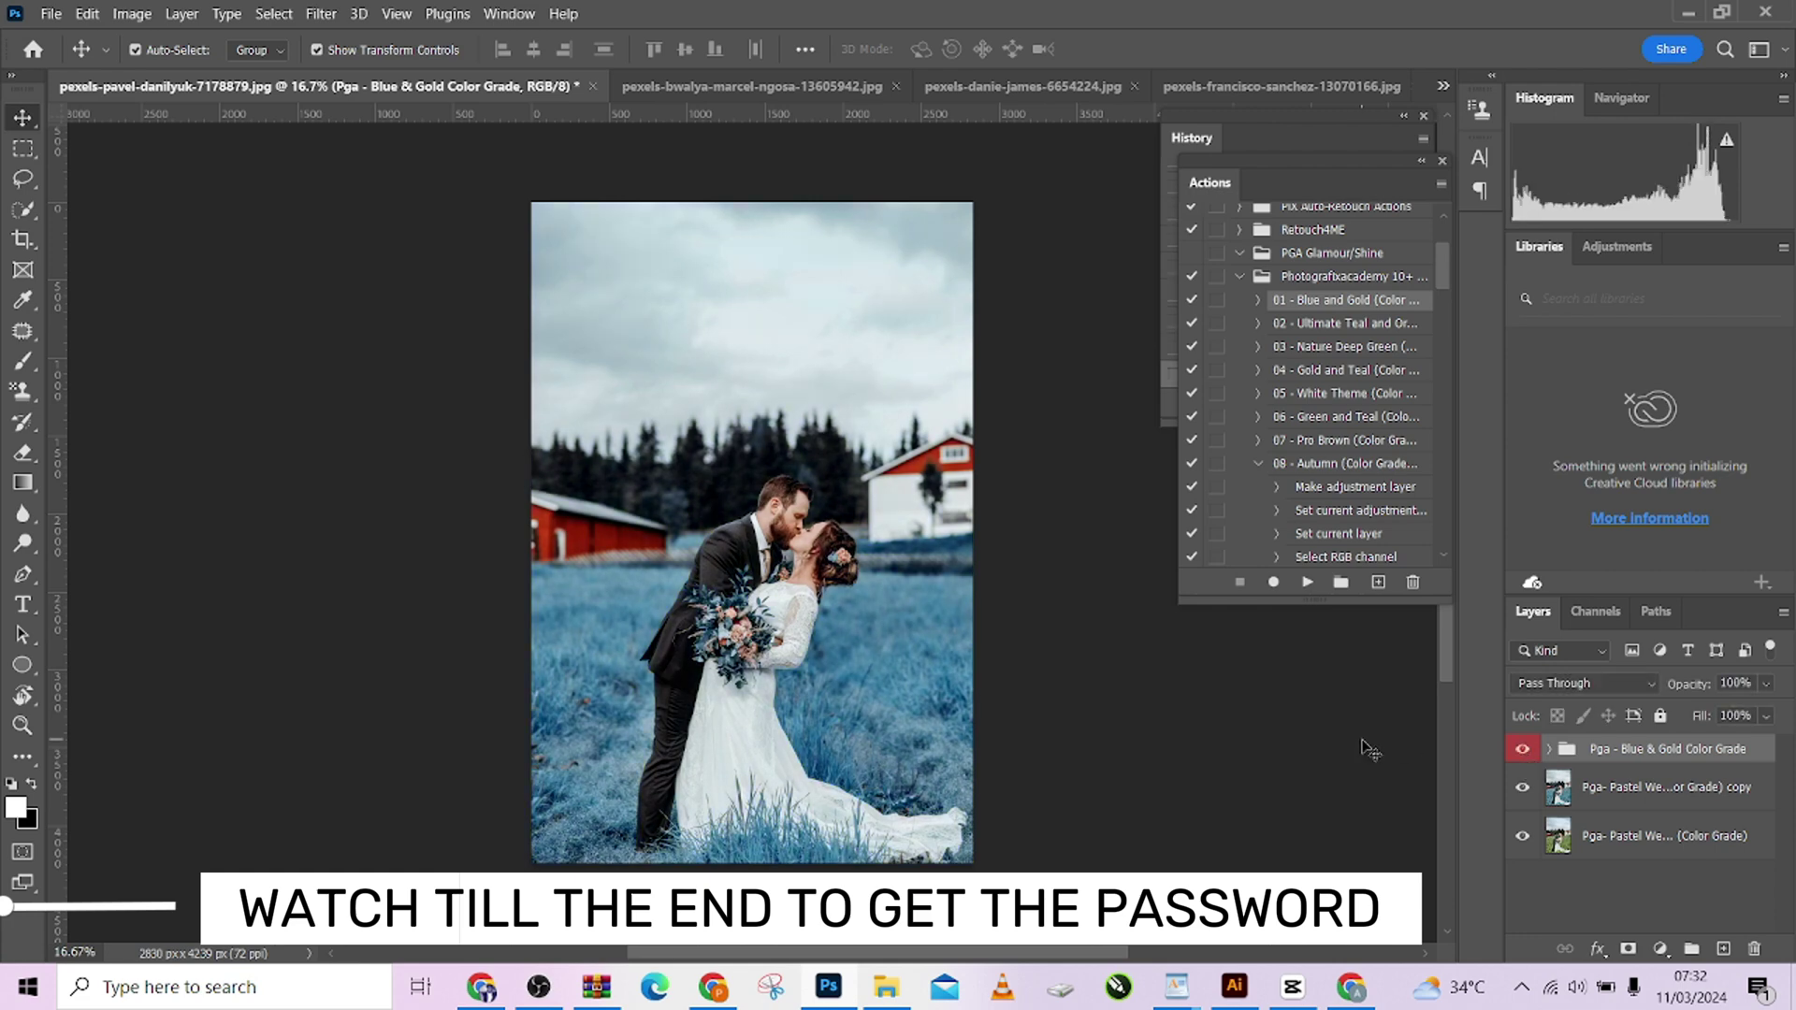
- Play 02 - Ultimate Teal on the laughing bride photo and toggle the new group to compare
click(748, 87)
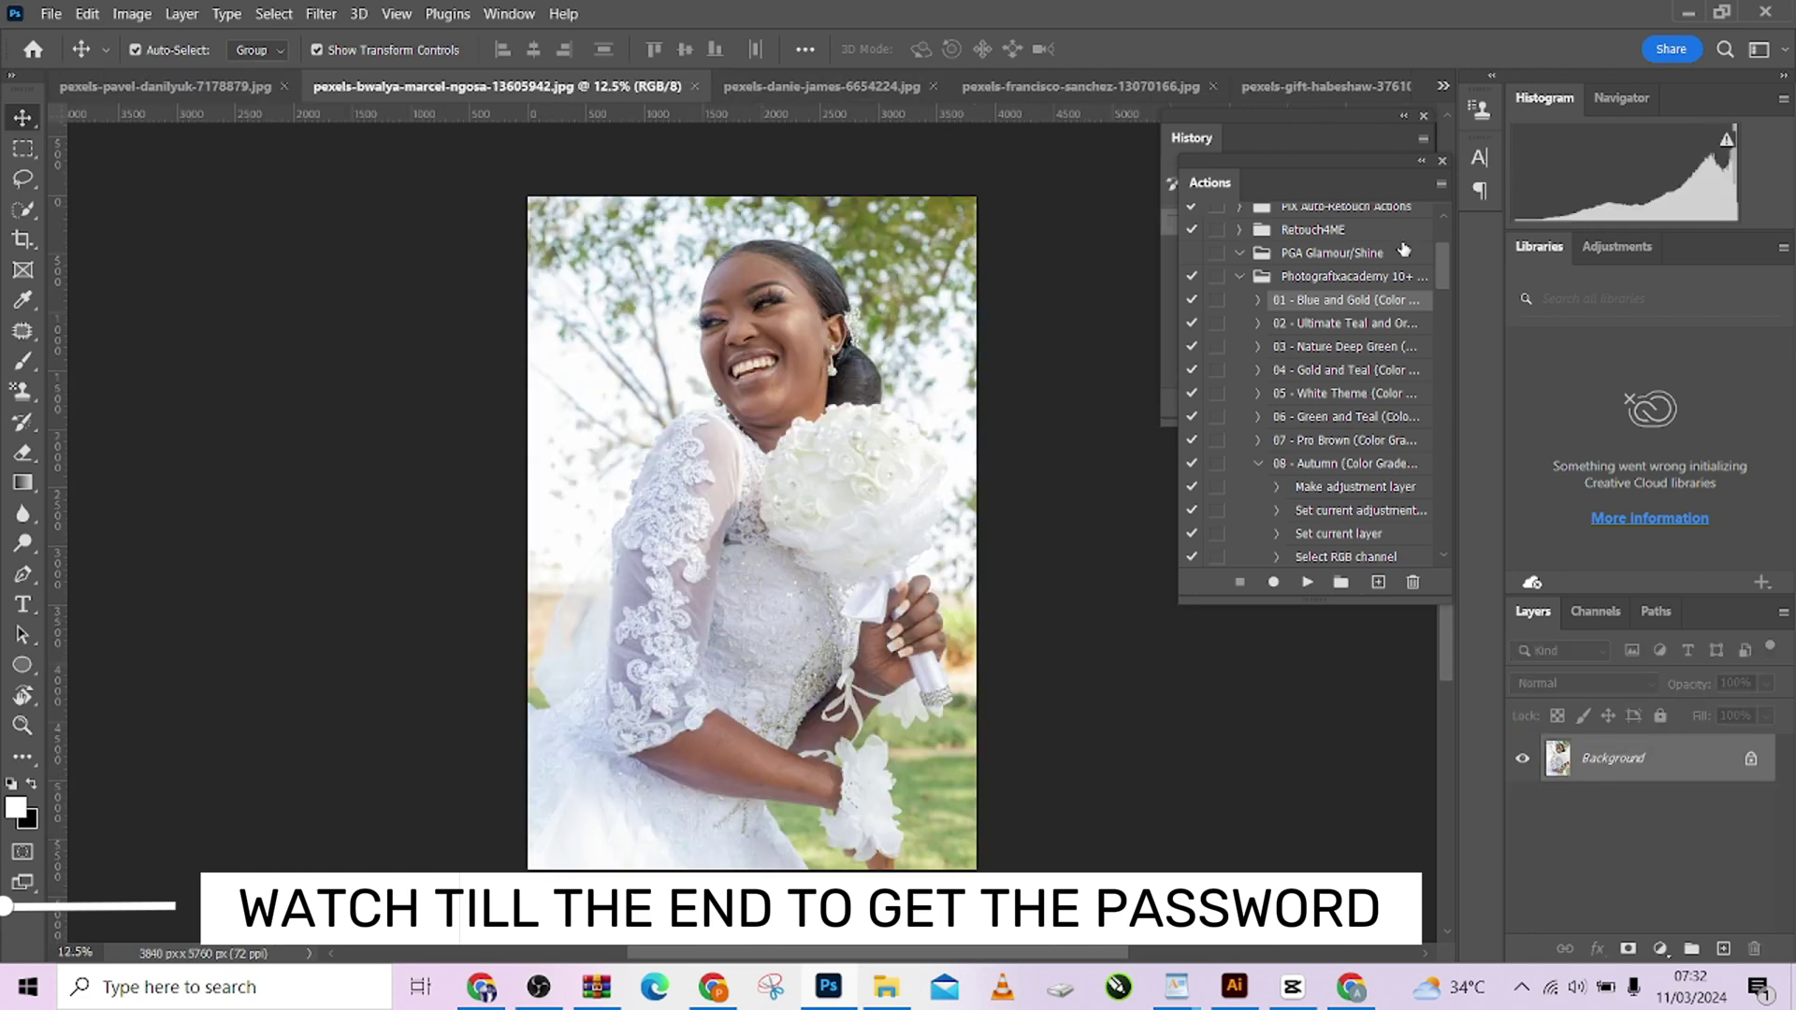
click(1324, 325)
click(1305, 584)
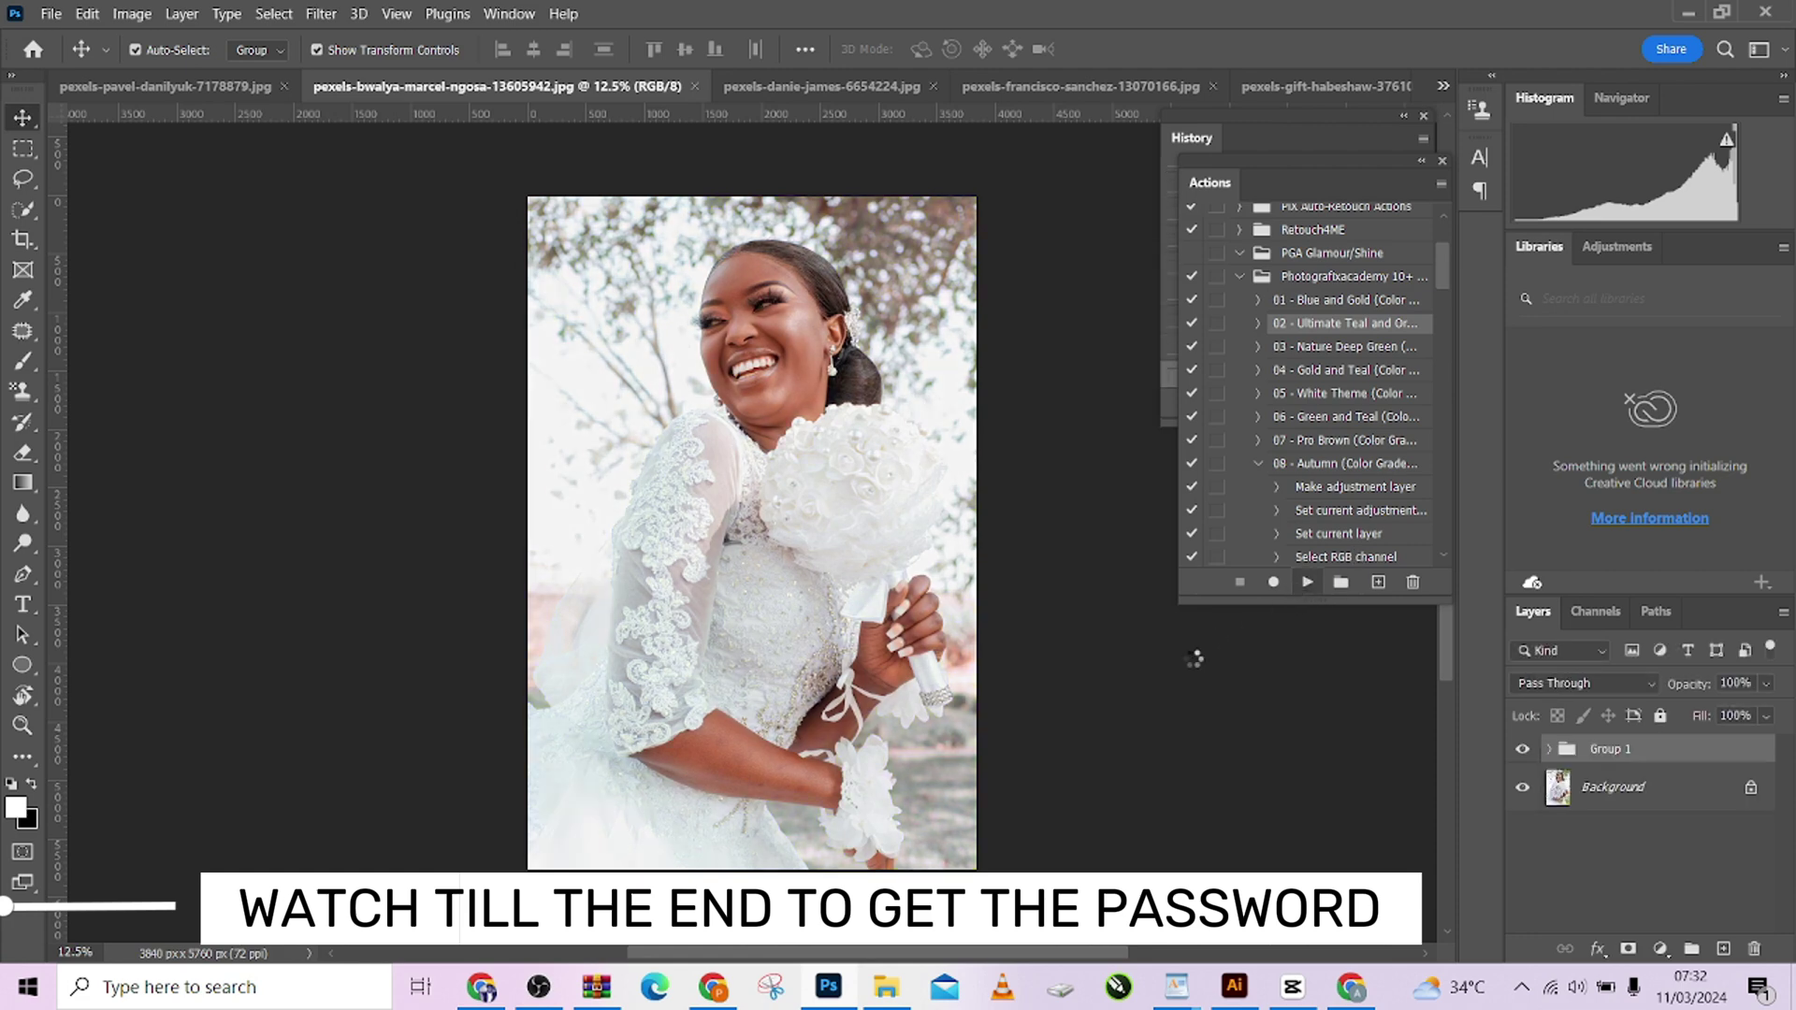
click(1522, 751)
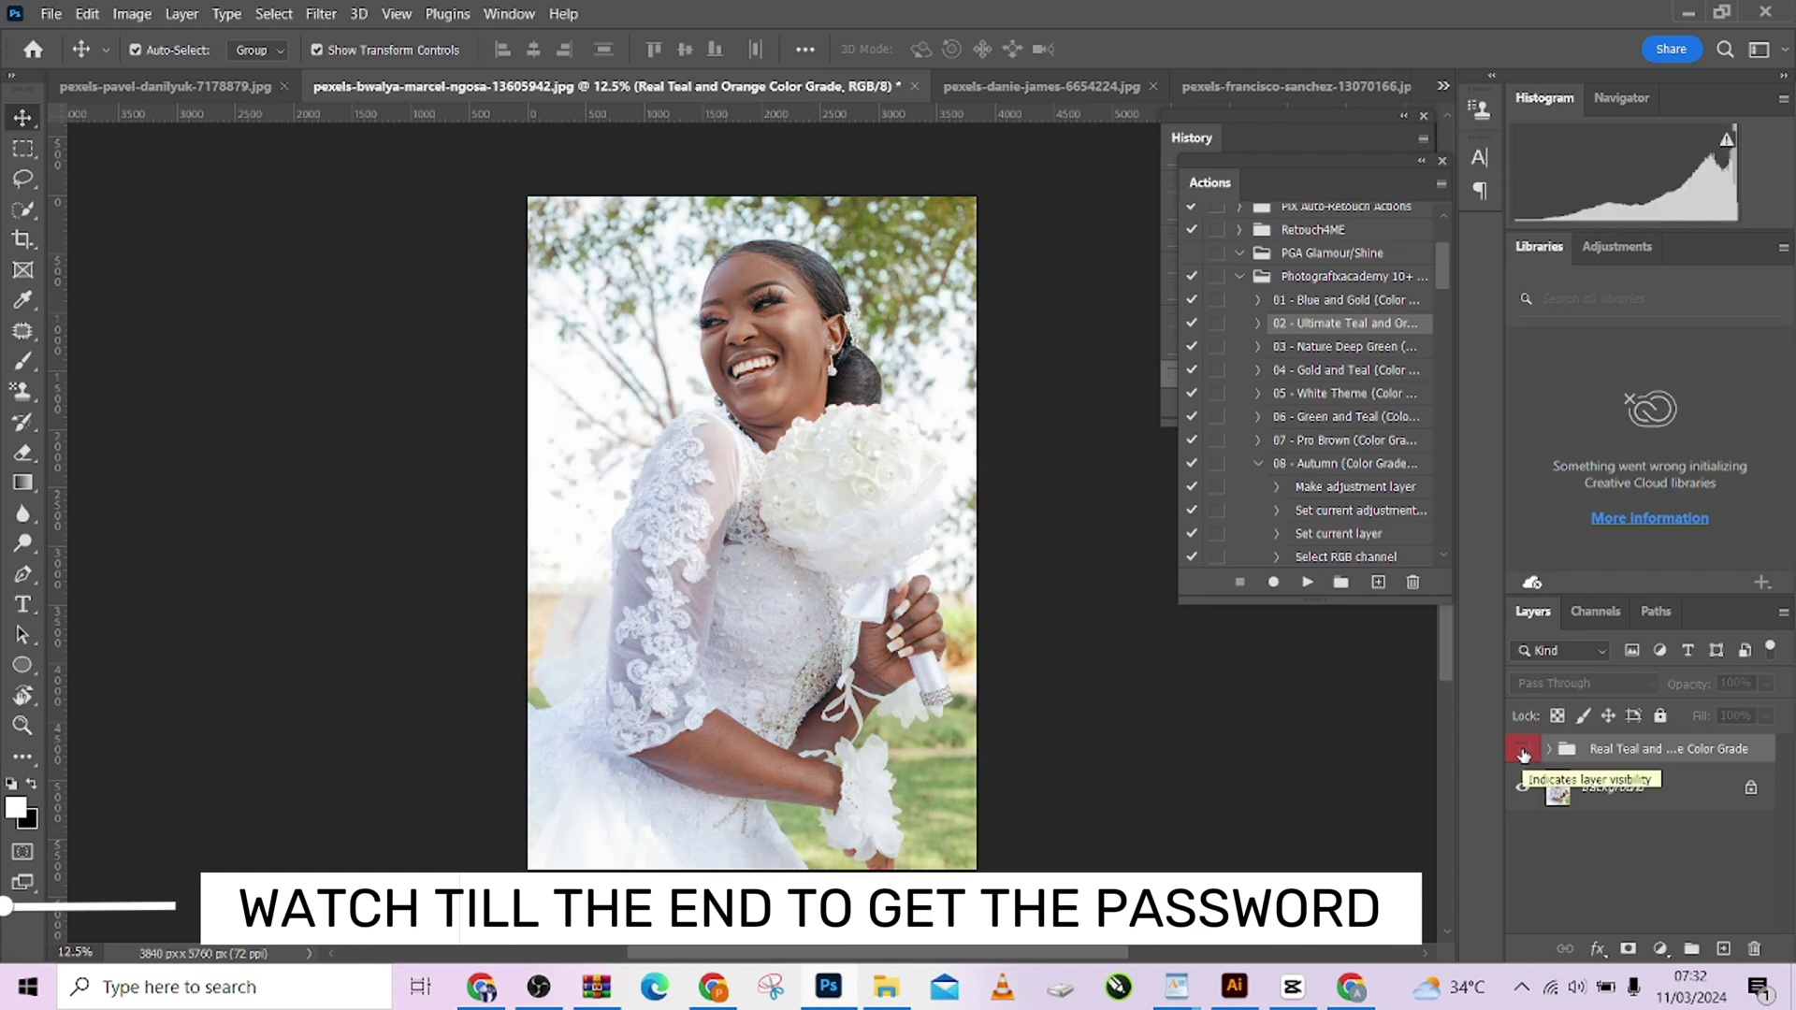
click(1523, 754)
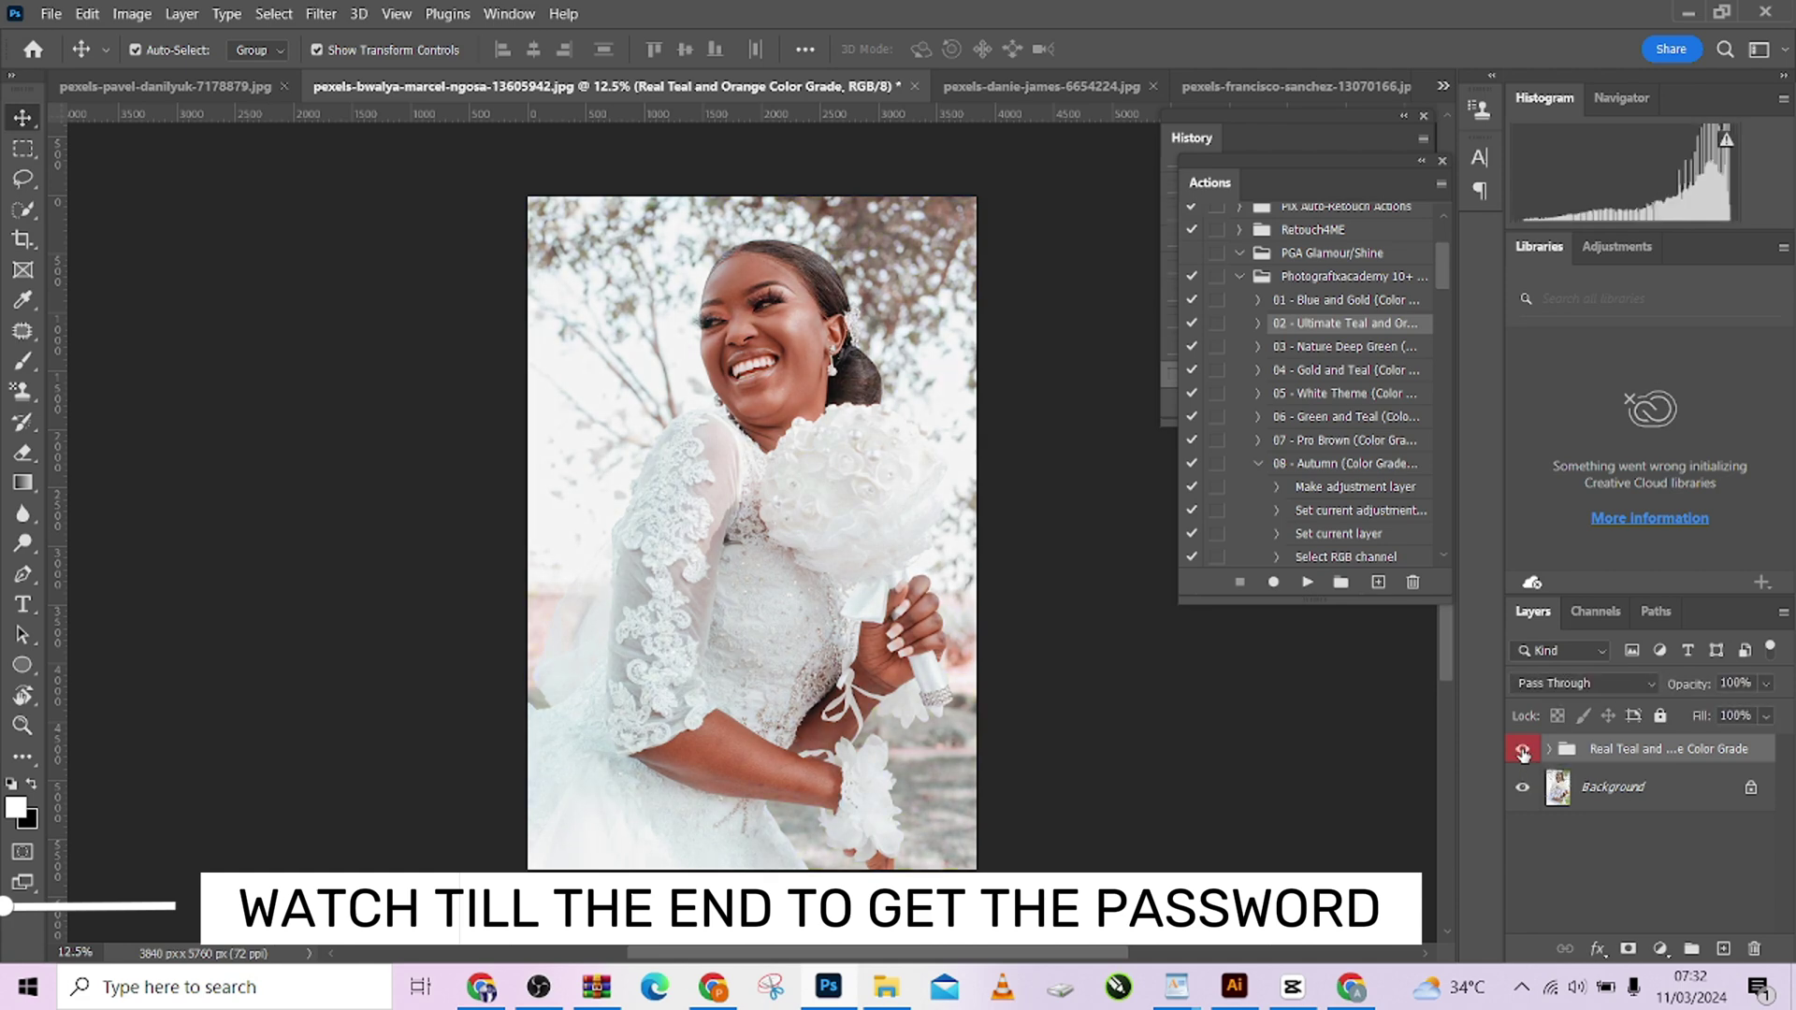
- Zoom in on the bride and keep toggling the Real Teal and Orange group against the original
click(1523, 753)
click(1523, 753)
click(1523, 753)
click(1523, 753)
key(ctrl+plus)
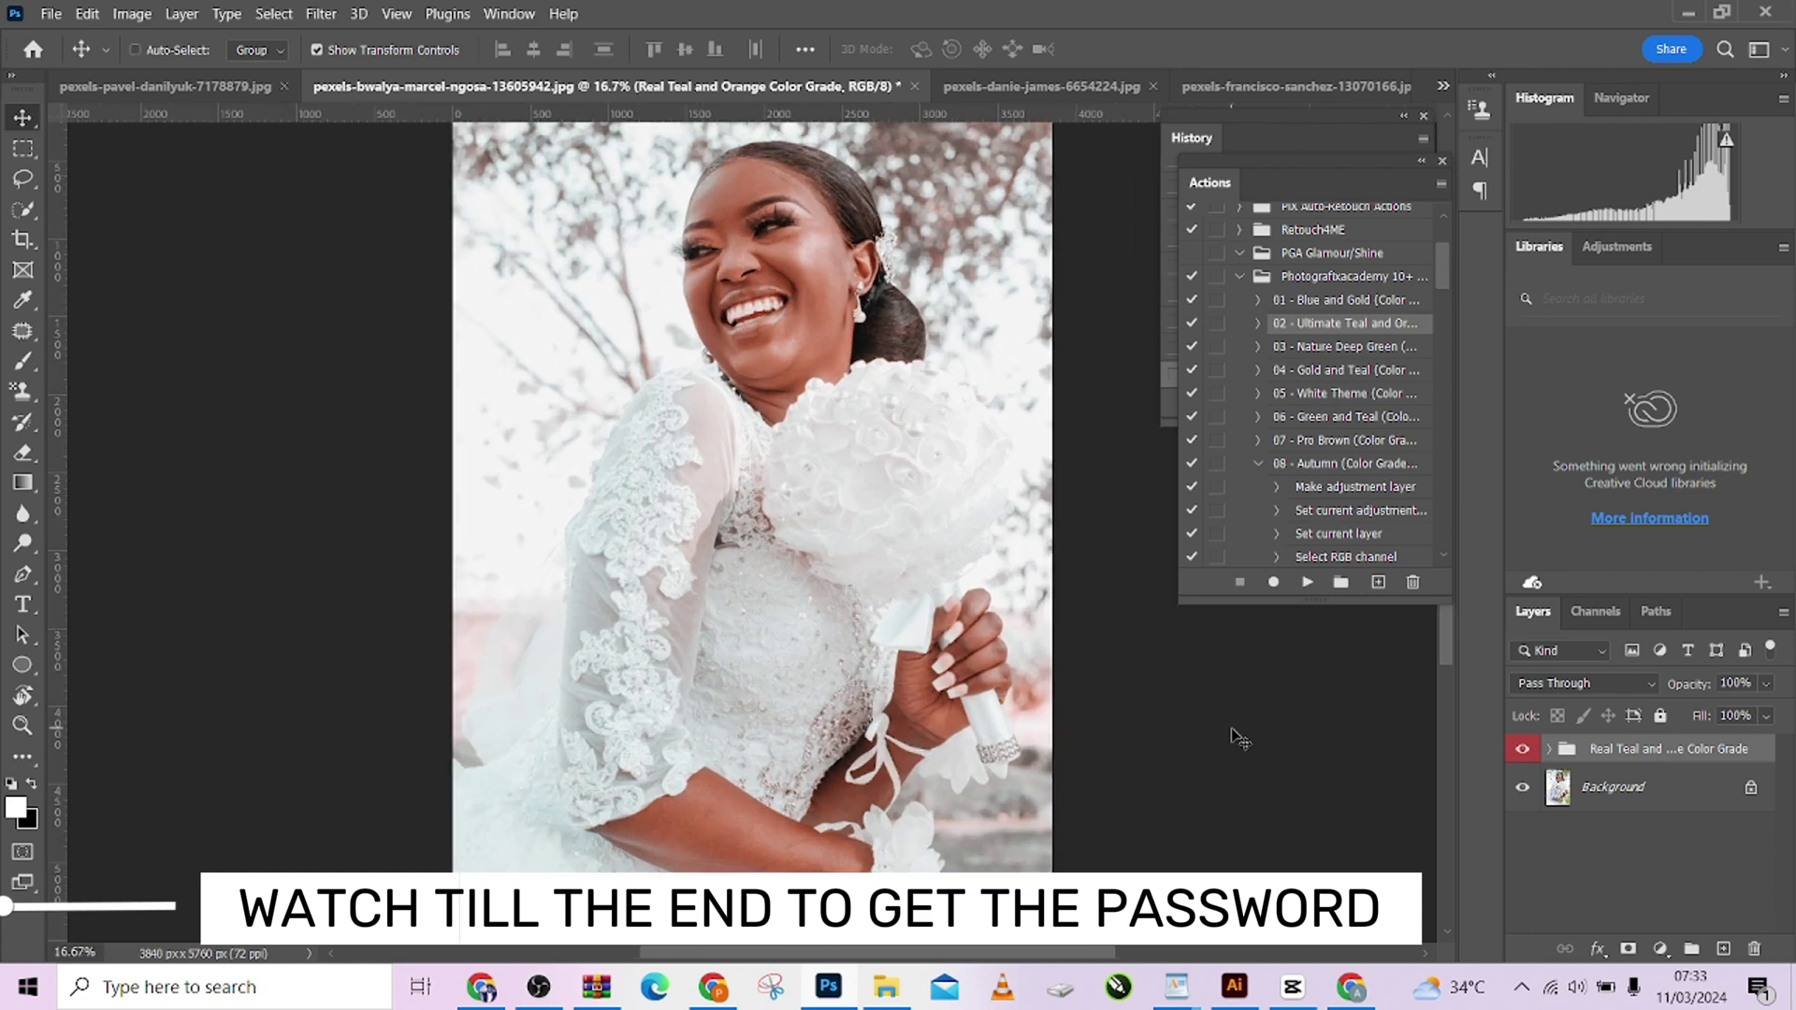
key(ctrl+plus)
key(ctrl+minus)
key(ctrl+minus)
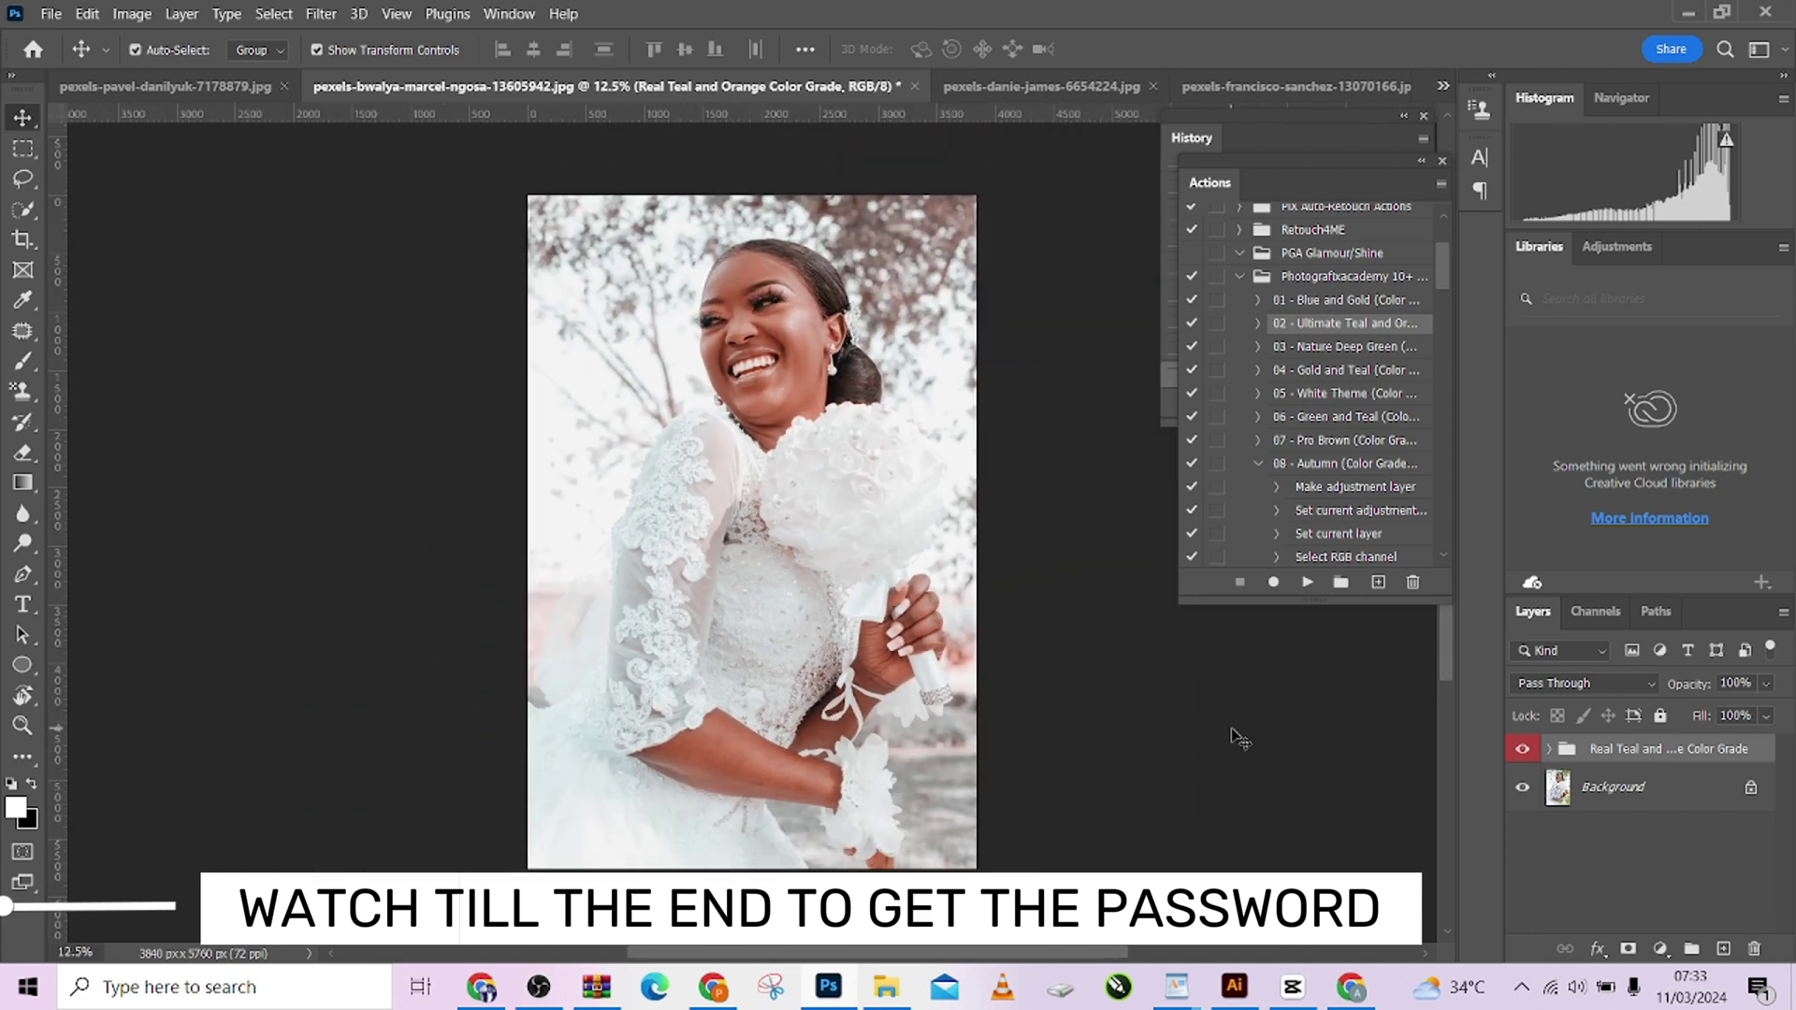
click(1517, 749)
click(1519, 748)
click(1518, 749)
- Run 03 - Nature Deep Green on the couple-on-lawn photo, continuing past the warning
click(1517, 748)
click(982, 82)
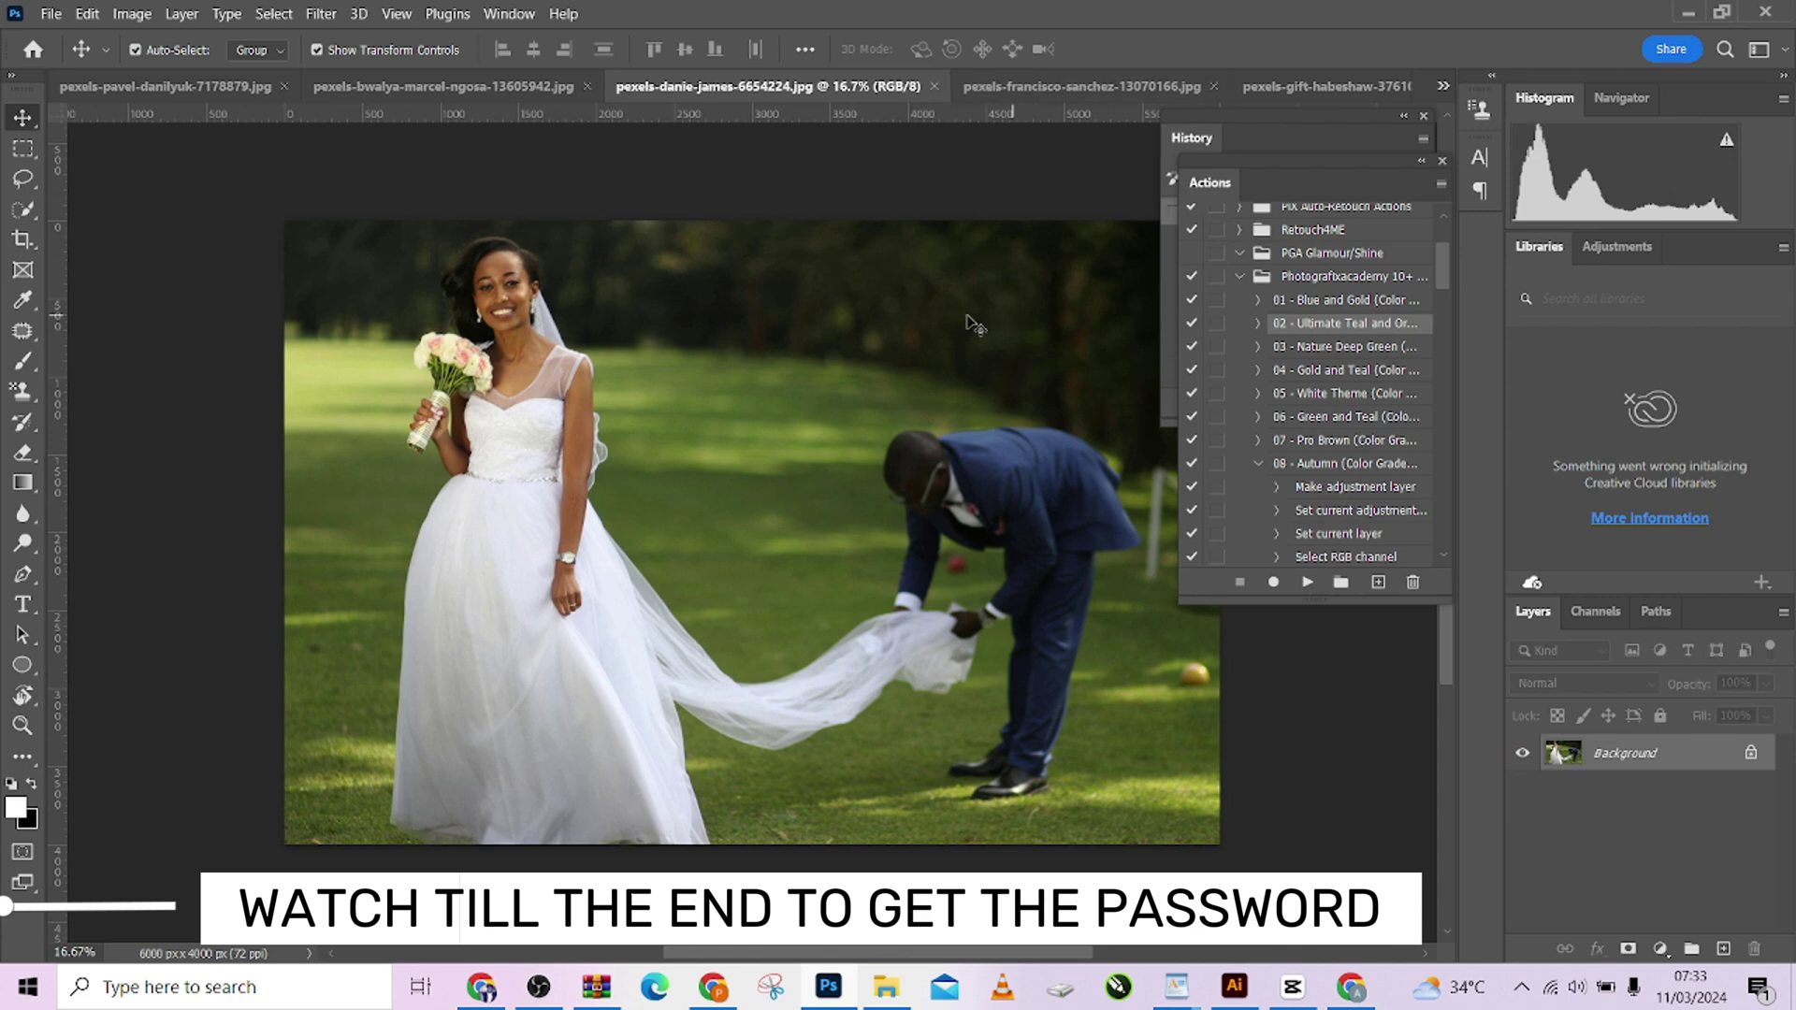
click(1309, 356)
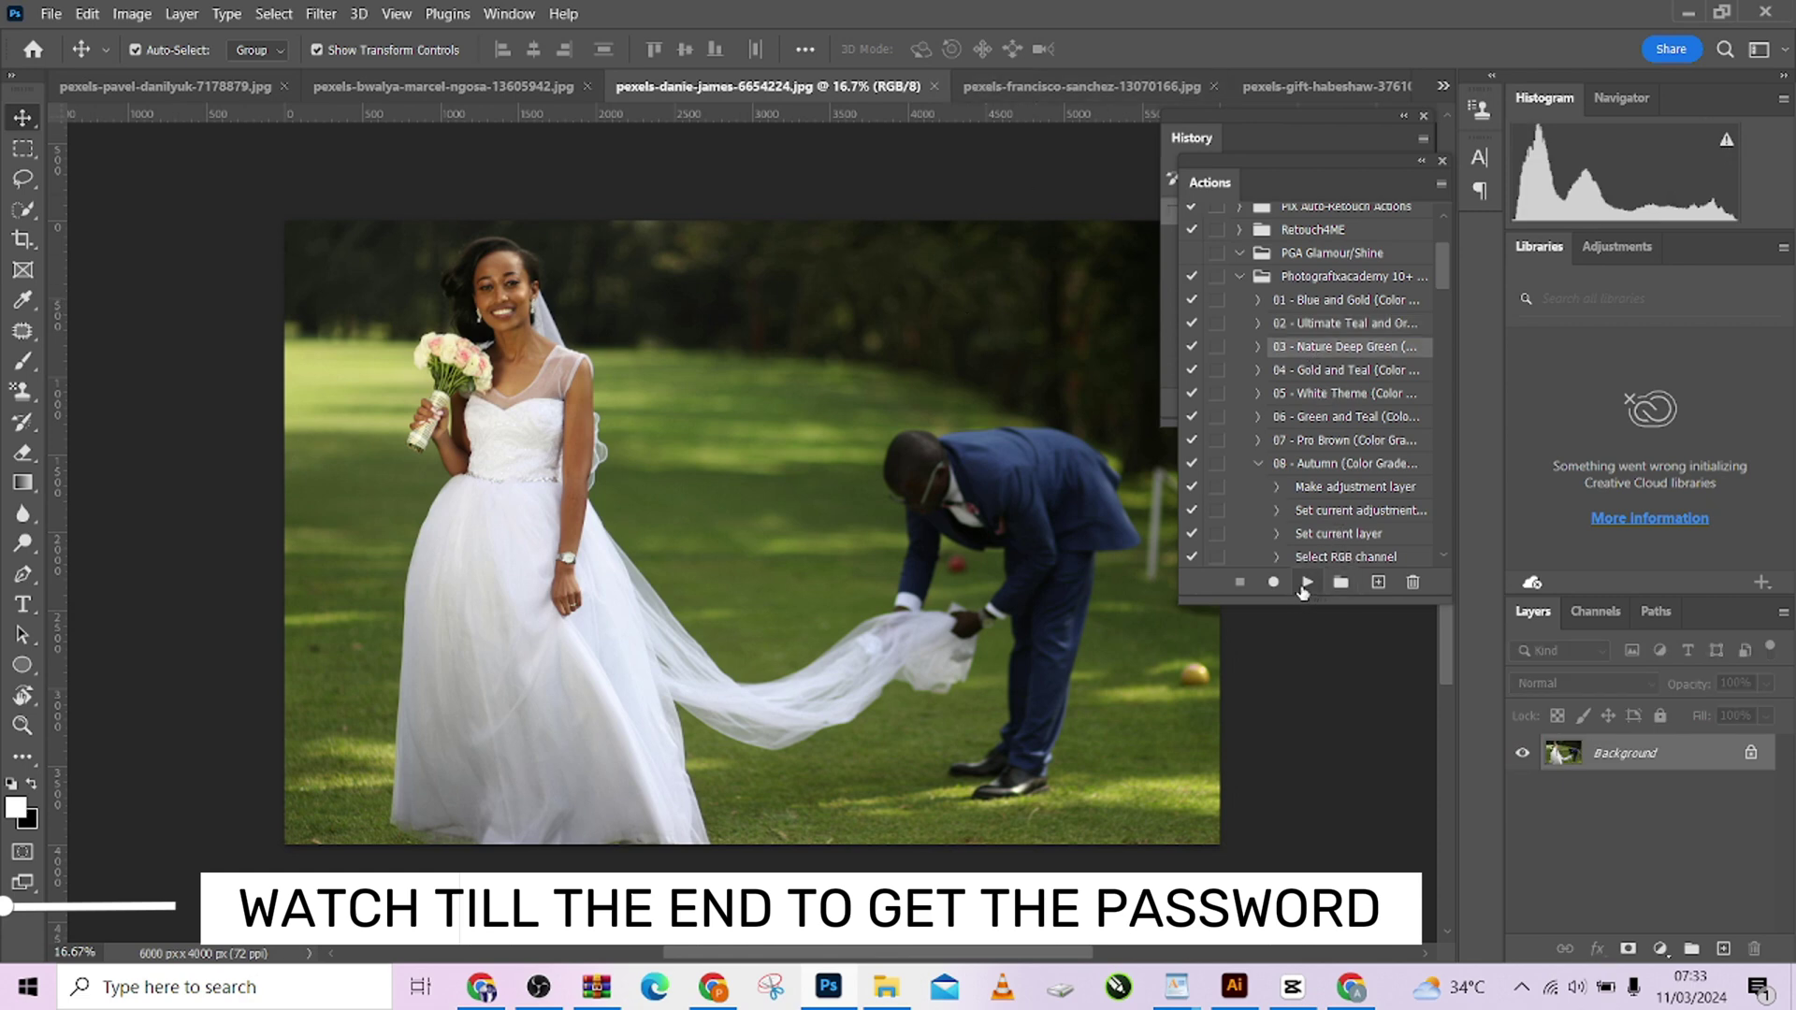
click(1307, 582)
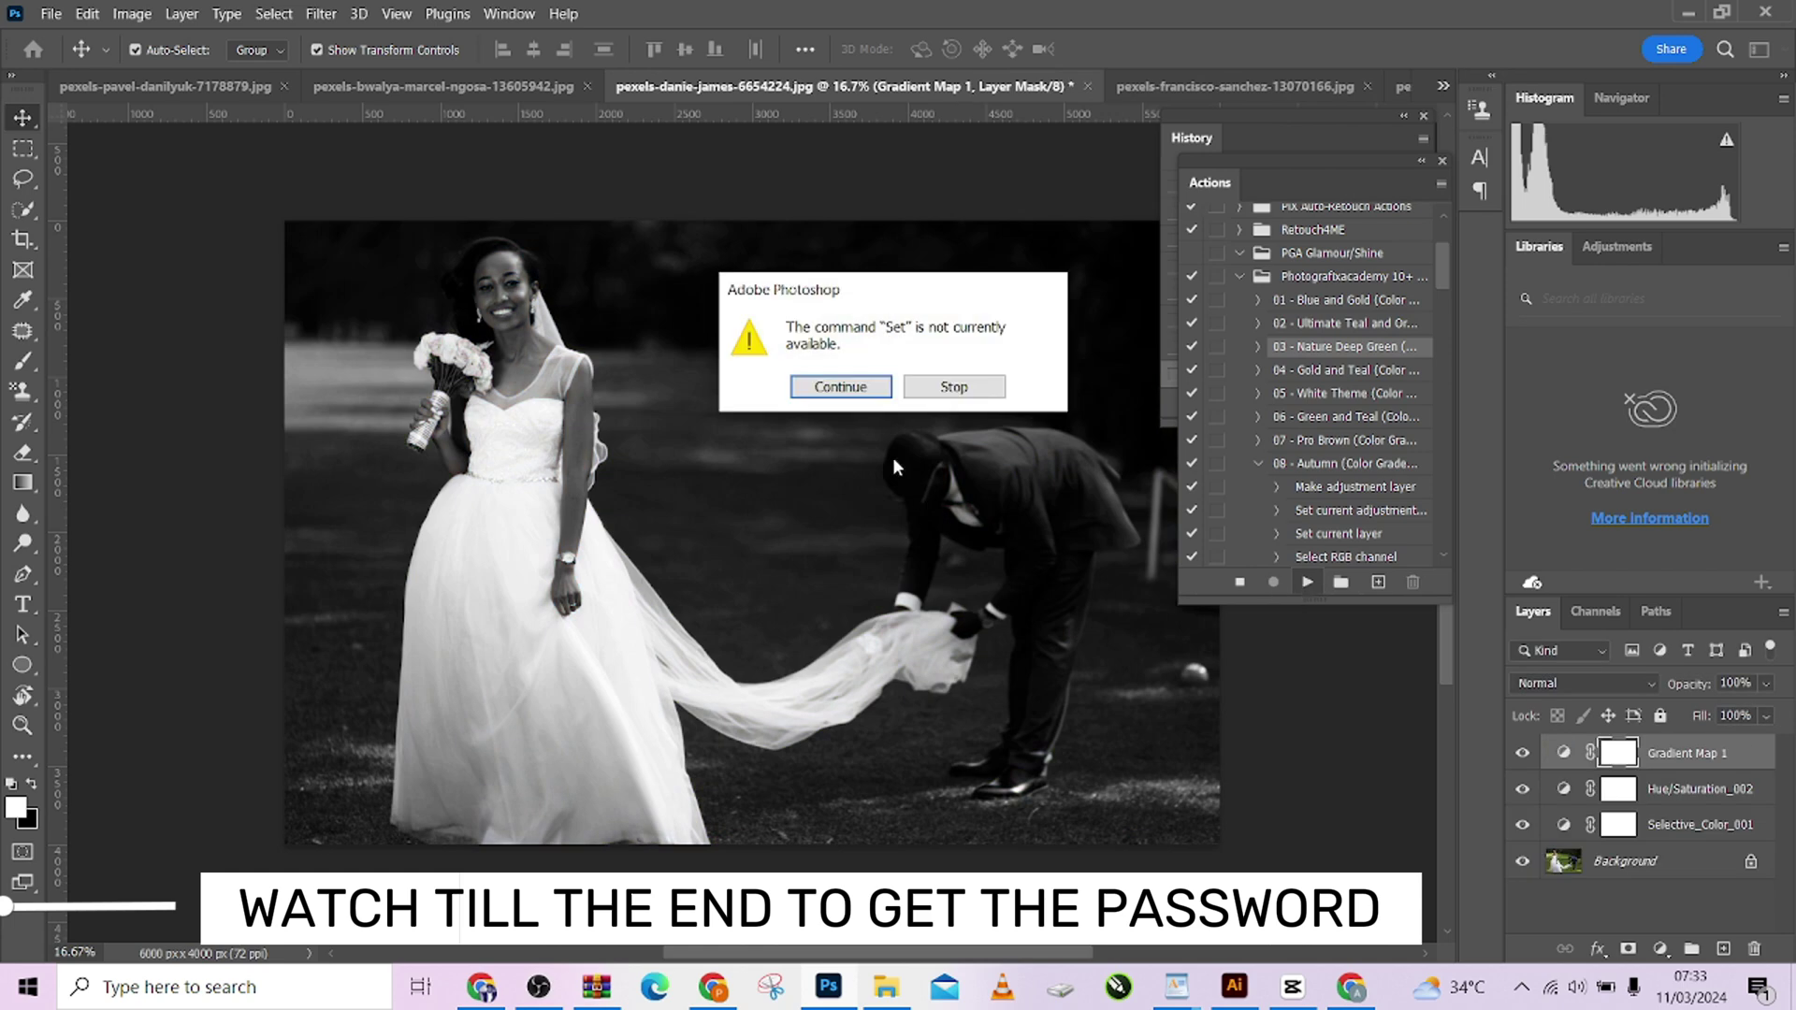
click(879, 389)
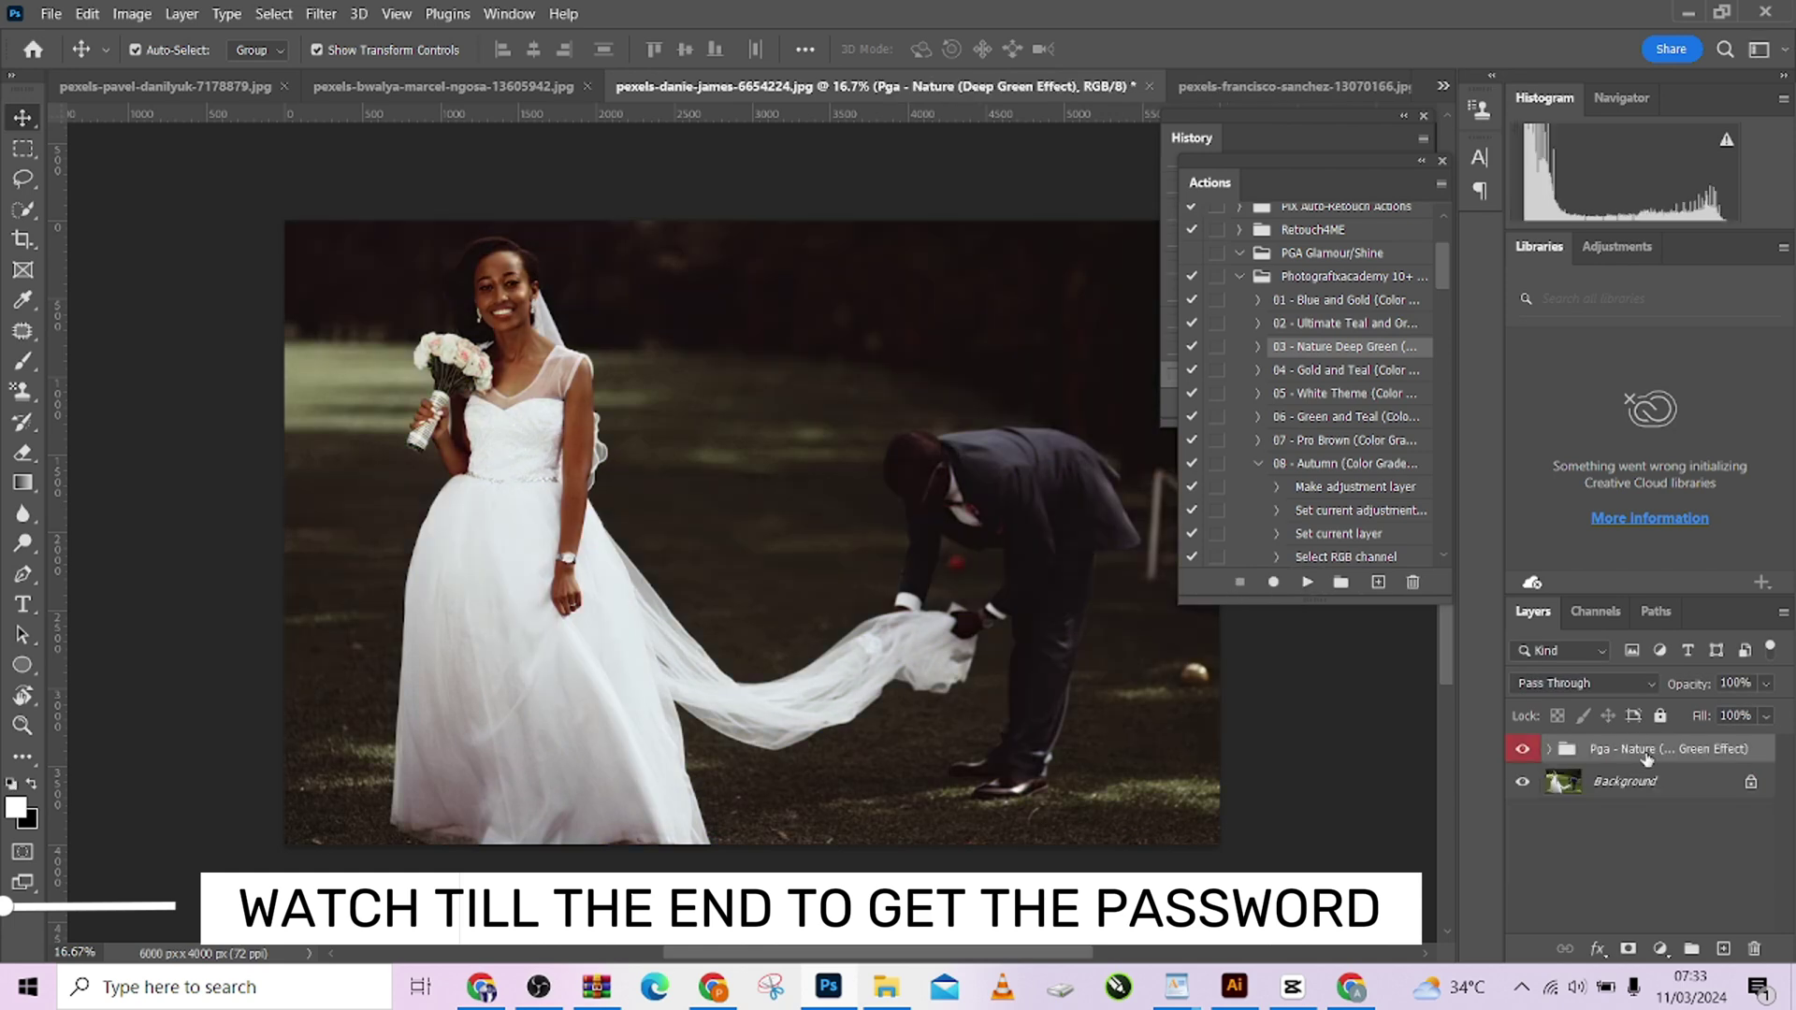
- Toggle the Nature Deep Green group off and on to compare with the original
click(1523, 750)
click(1523, 751)
click(1523, 750)
click(1523, 750)
- Delete the Nature Deep Green group, apply 04 - Gold and Teal, and toggle it to compare
key(Delete)
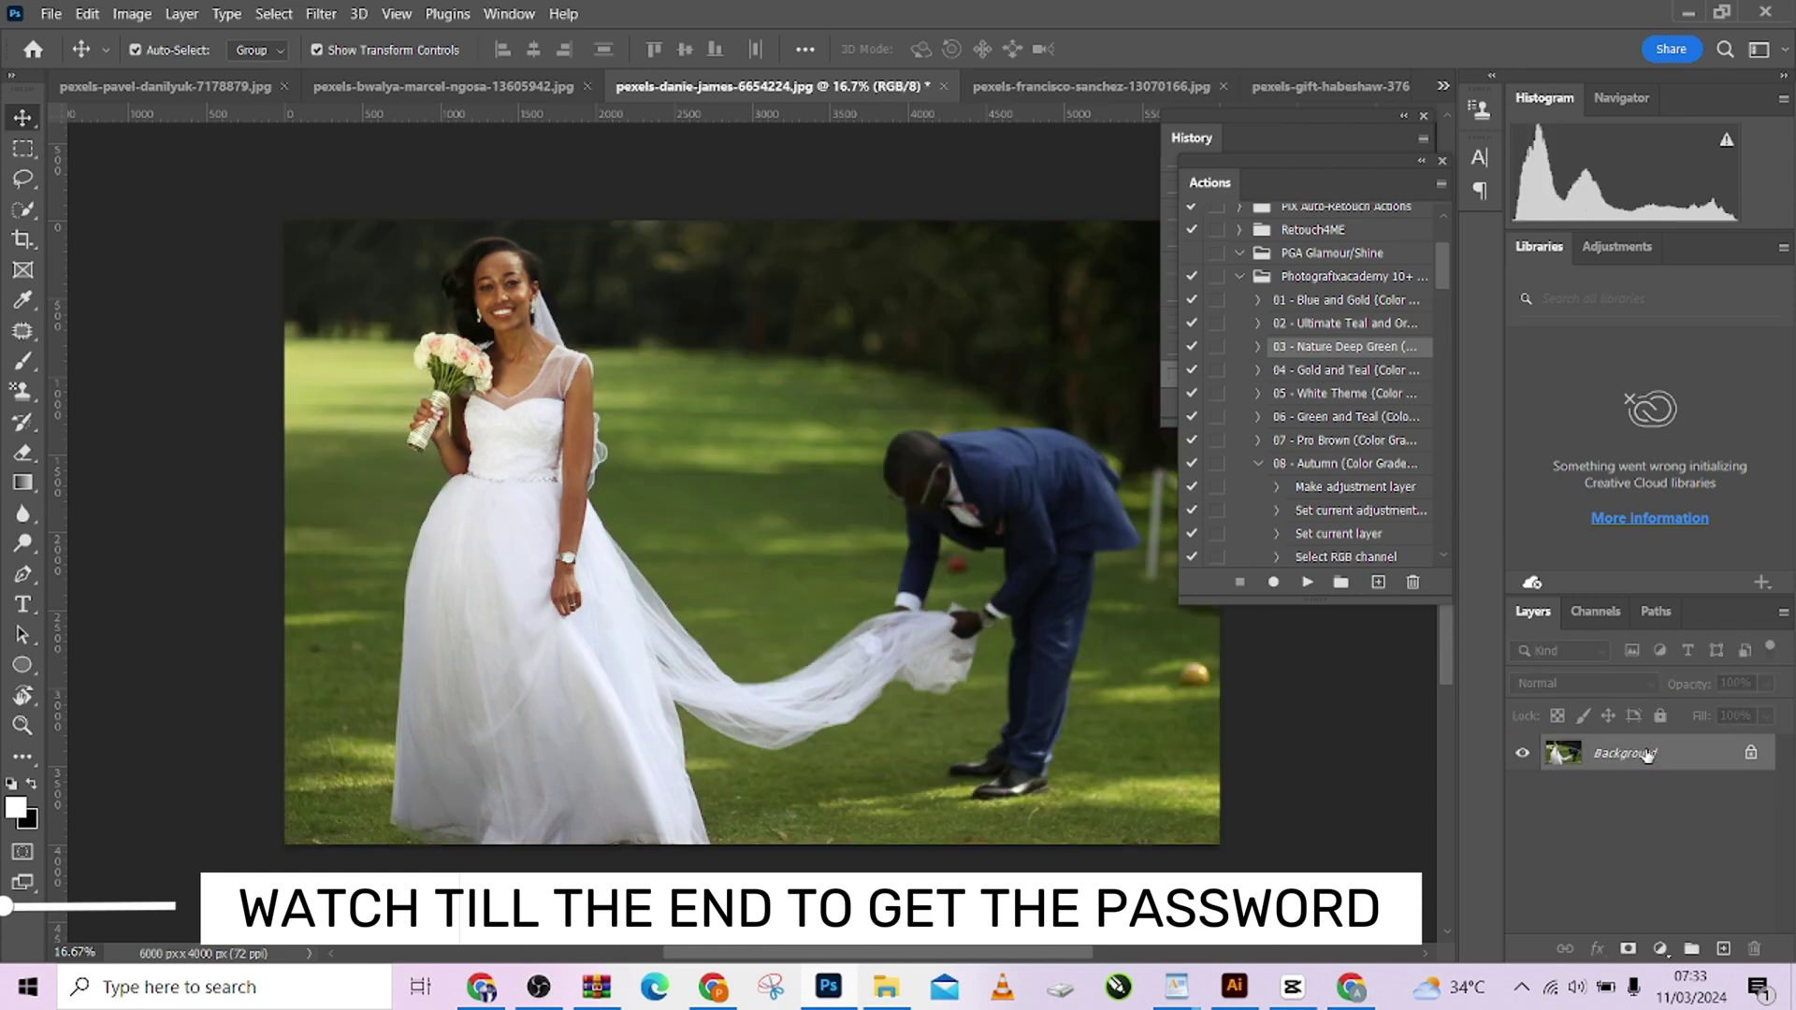
click(1317, 374)
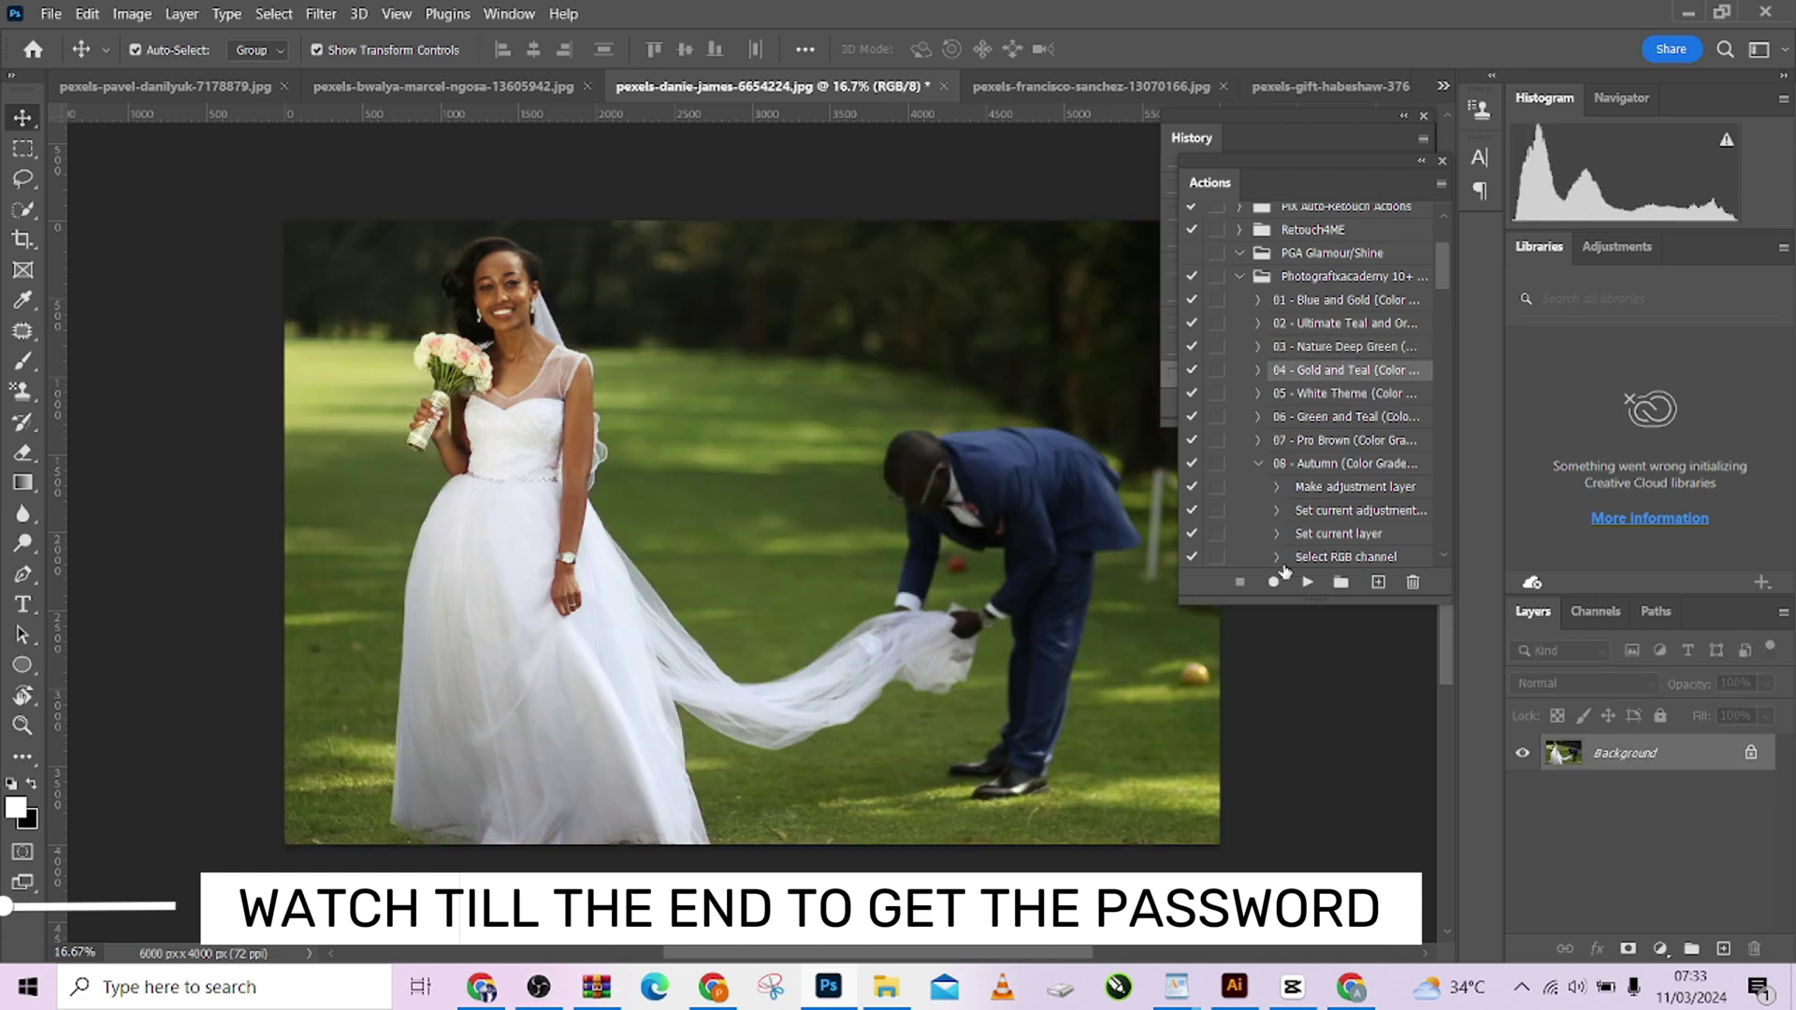
click(1305, 583)
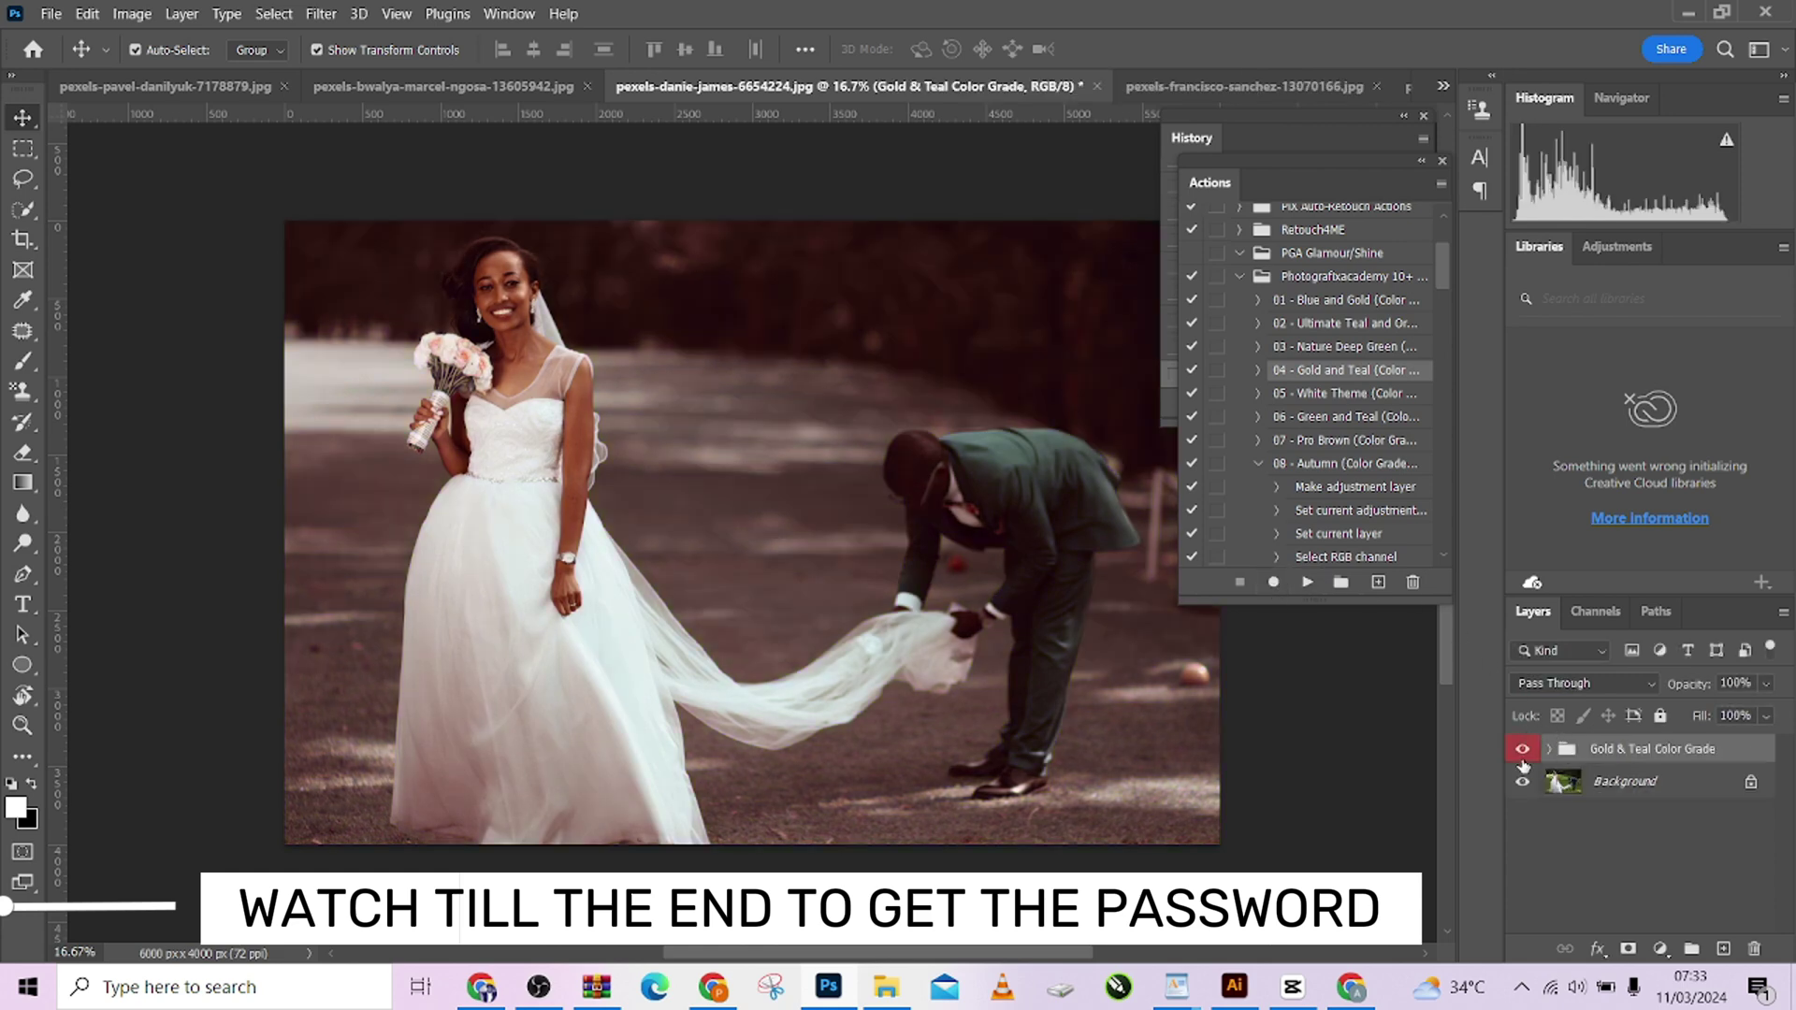
click(1522, 754)
click(1522, 754)
click(1522, 759)
- Set the Gold & Teal group to 86% opacity and move to the palm-tree bride photo
click(1768, 683)
drag(1726, 714, 1764, 716)
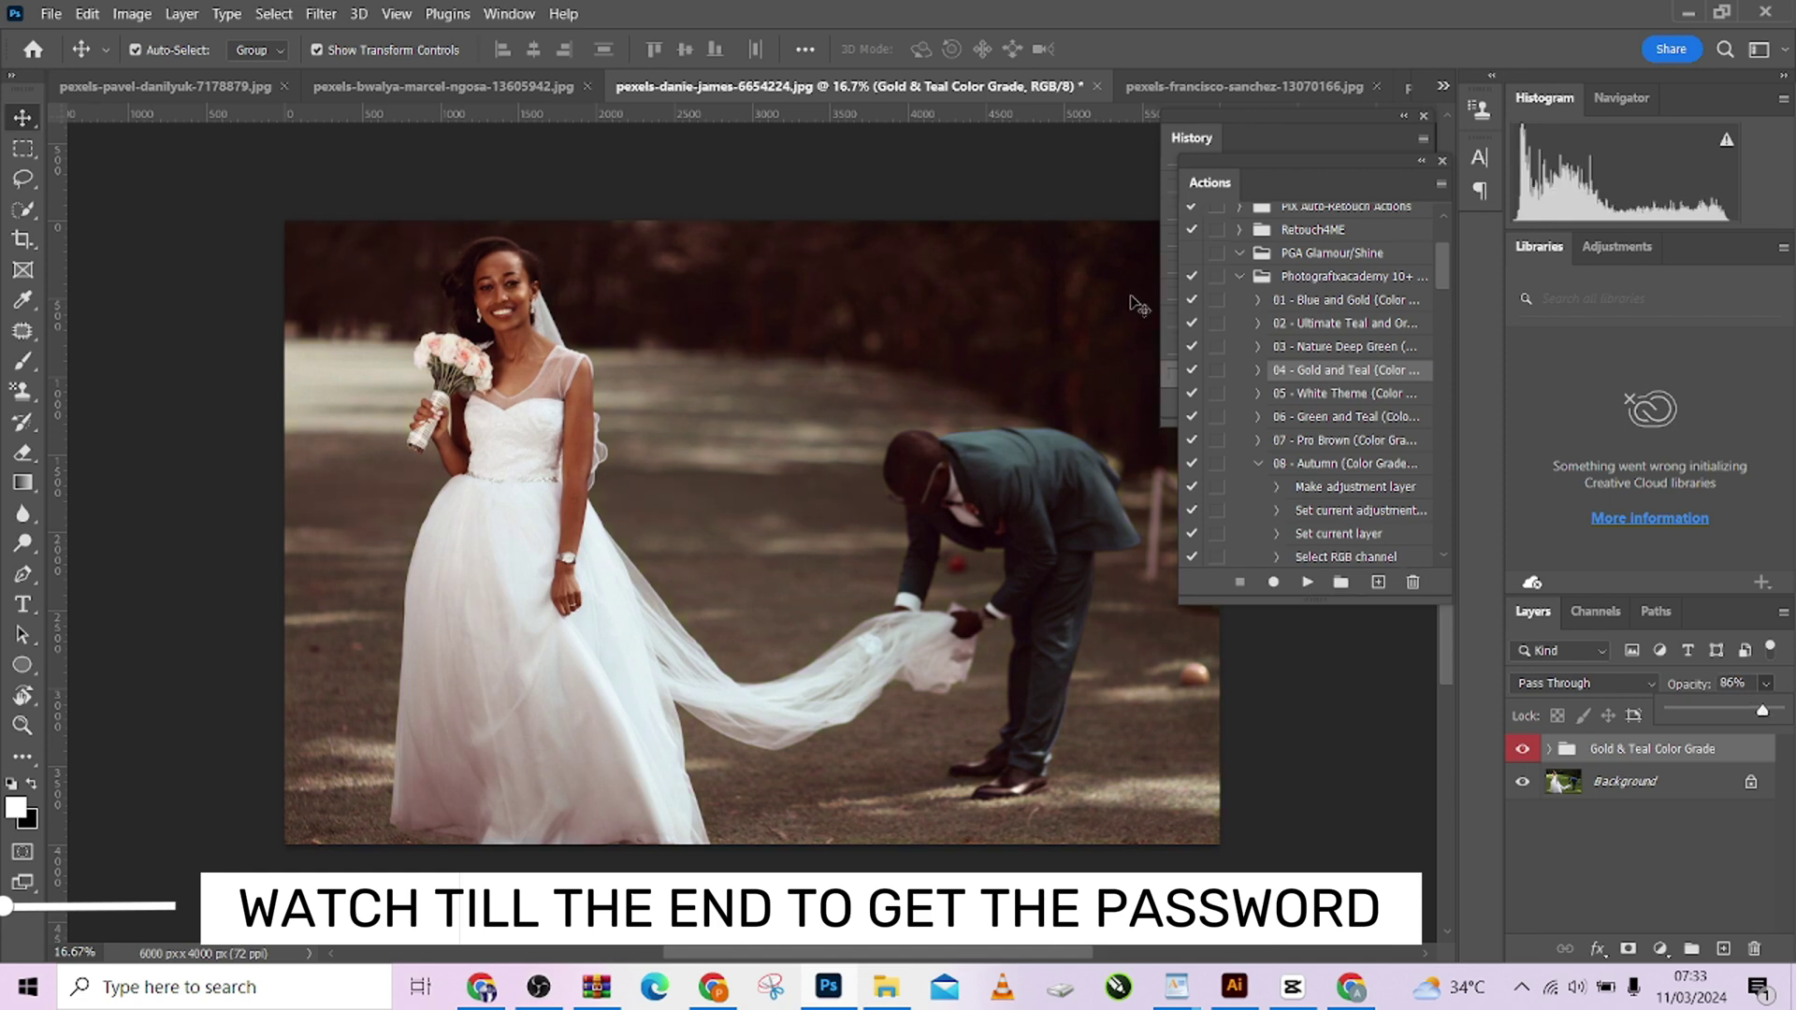
click(1227, 87)
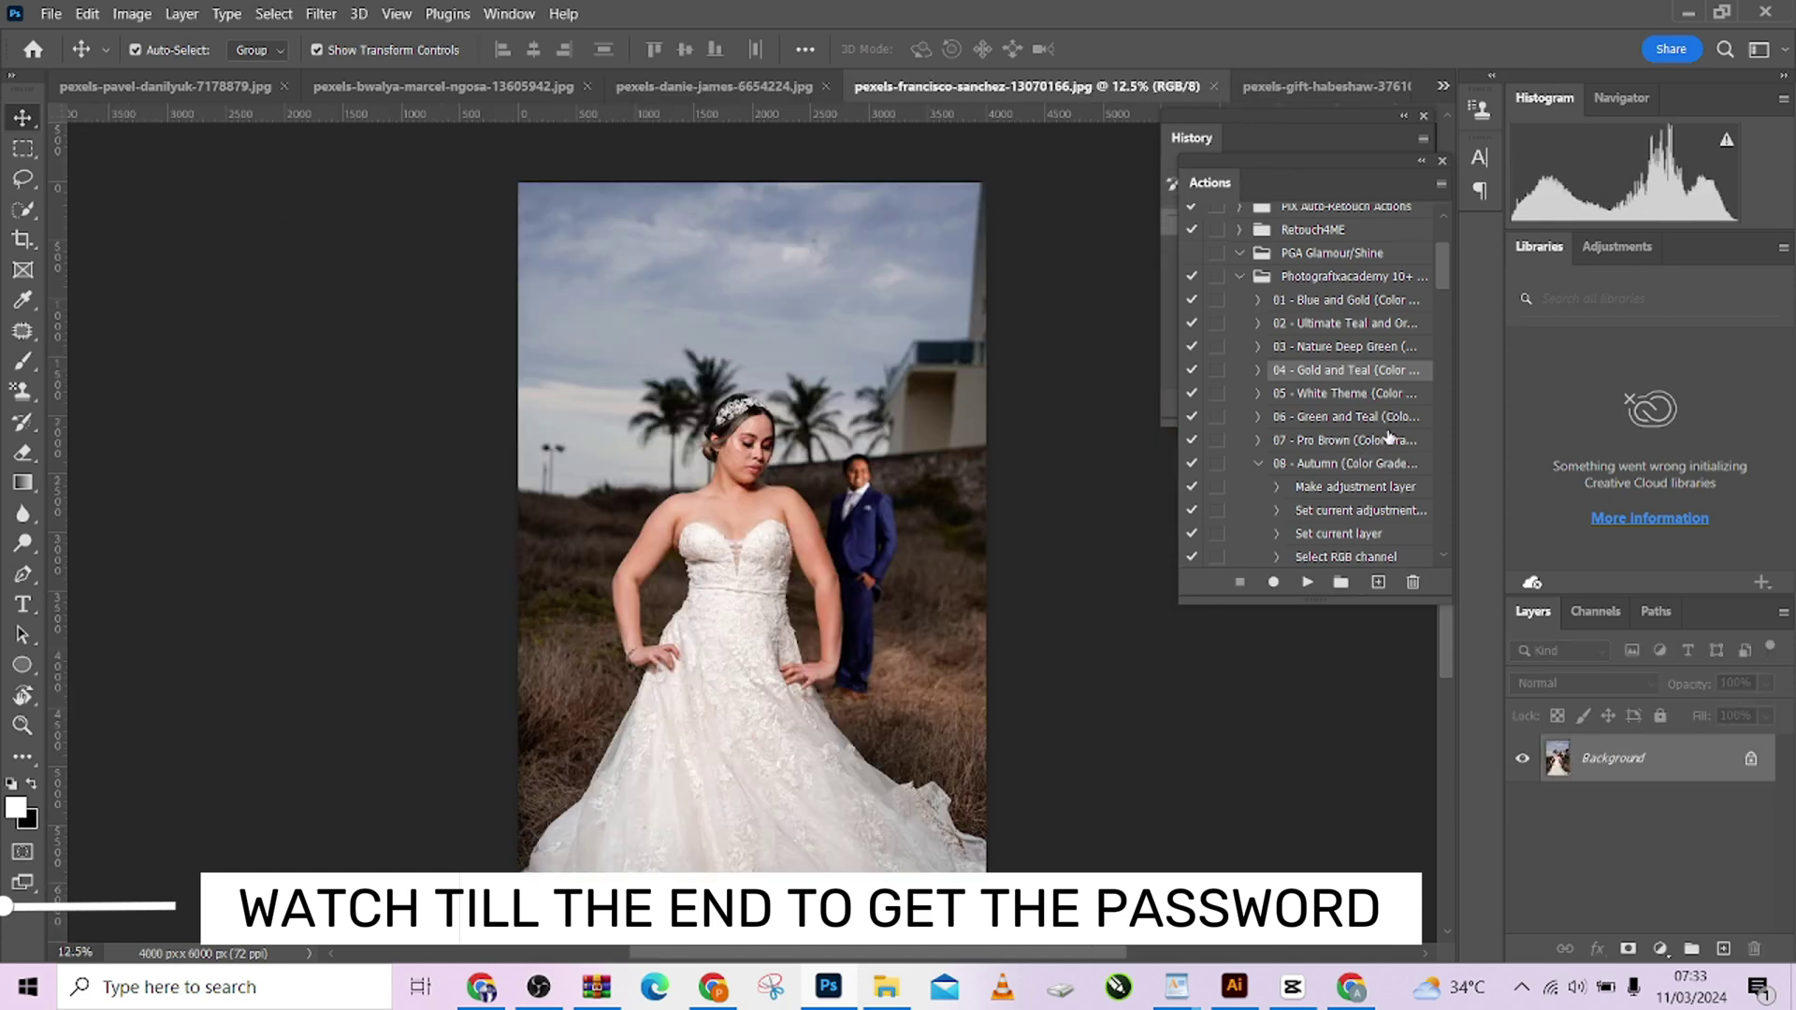
- Play 08 - Autumn on the palm-tree bride photo and toggle the Pga - Autumn Color Effect group
click(1317, 350)
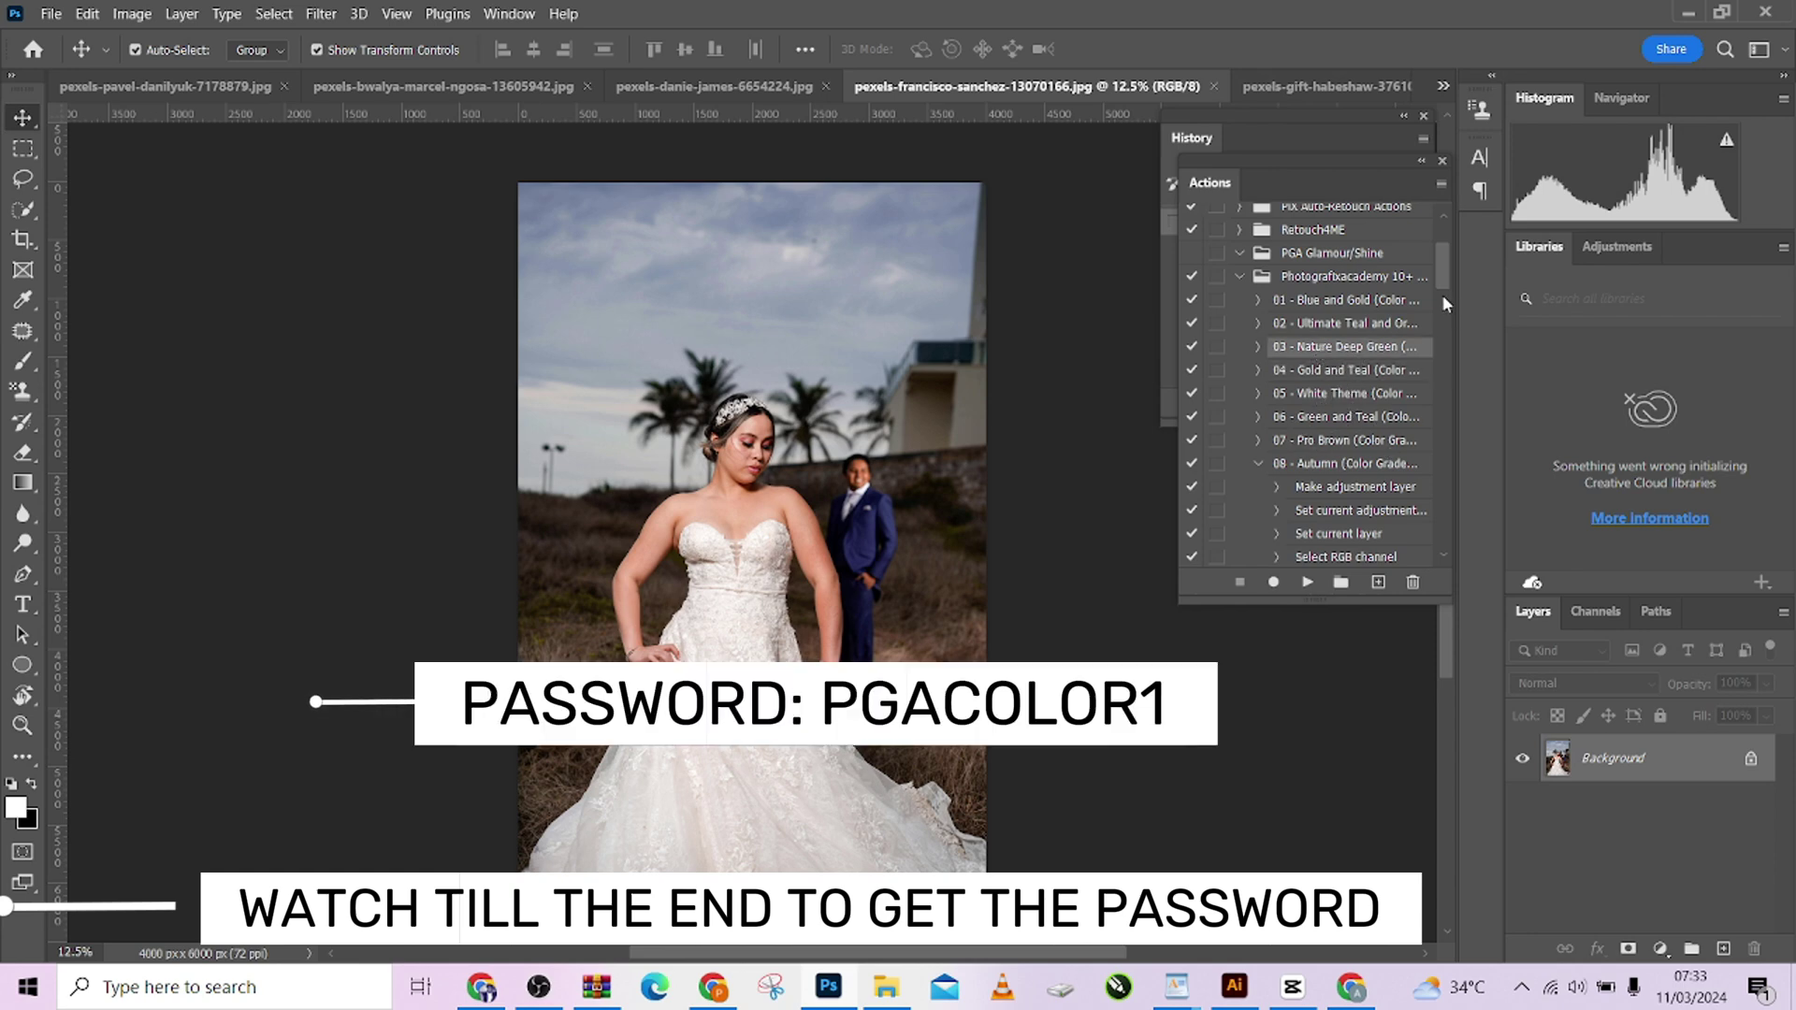
click(1324, 465)
click(1306, 582)
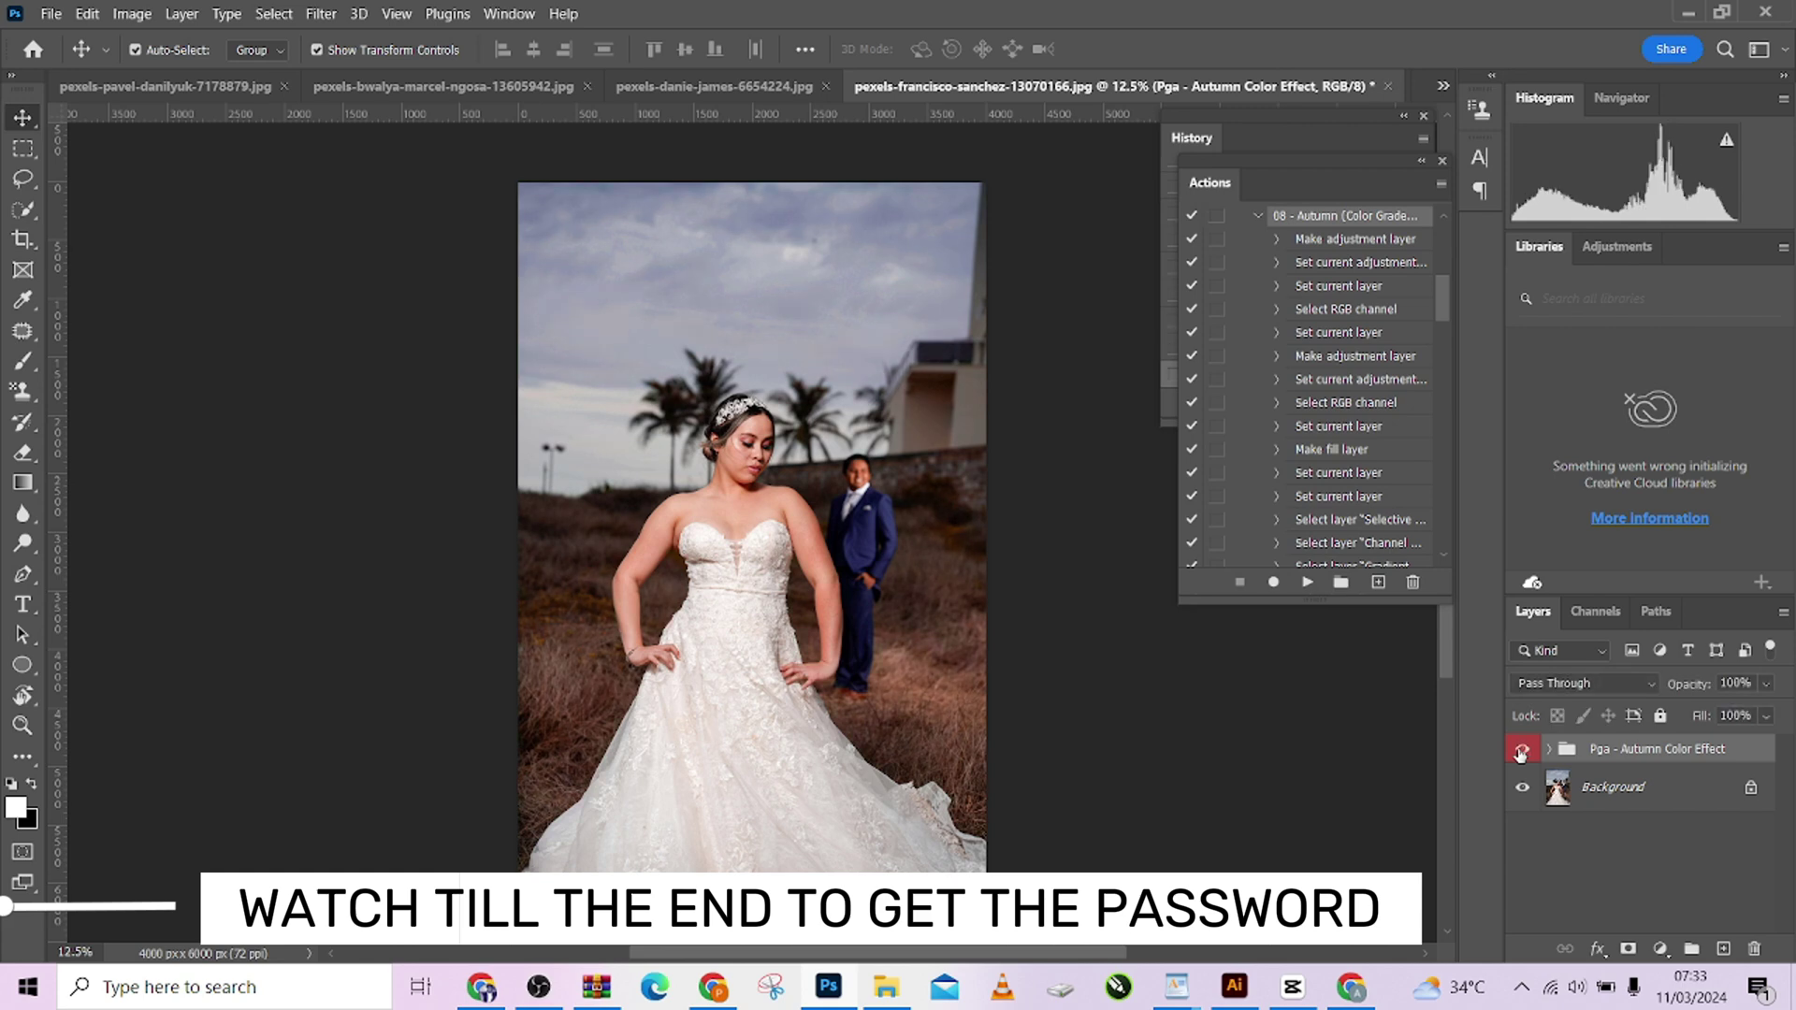
click(1521, 750)
click(1521, 751)
drag(1445, 299, 1444, 259)
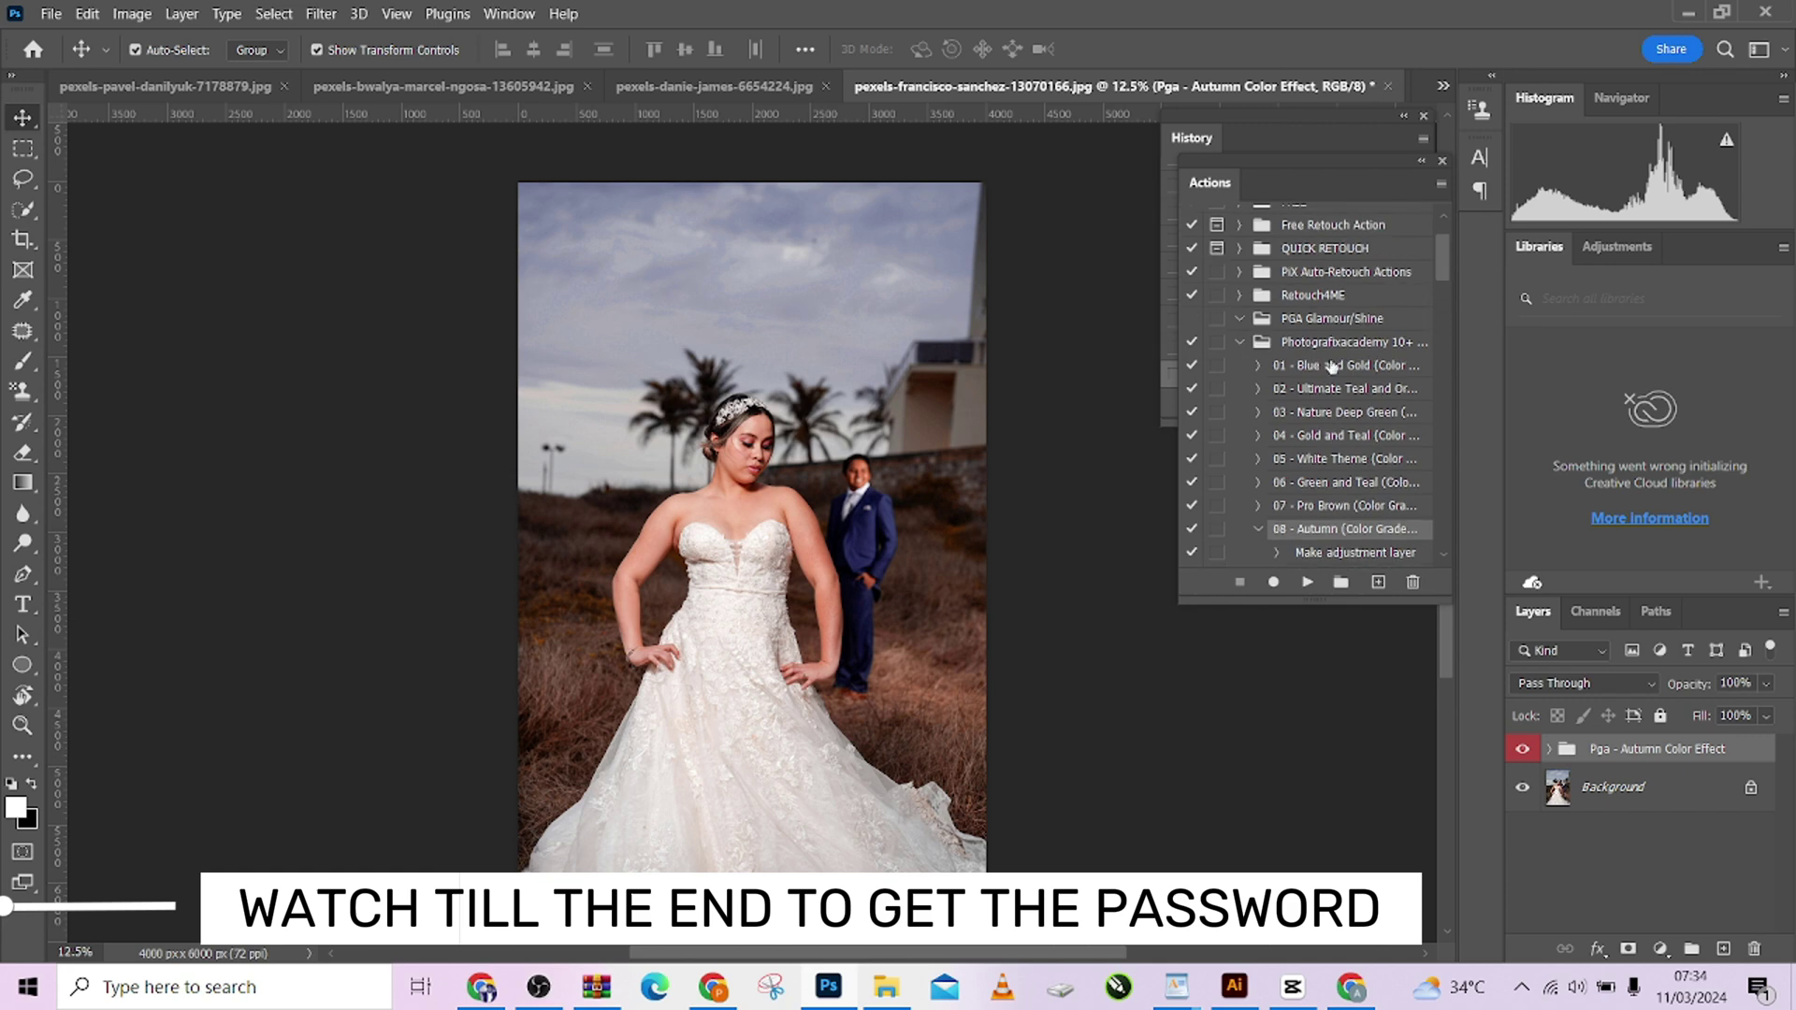
- Play 01 - Blue and Gold on the strapless-bride photo, continuing past both warnings
click(1356, 368)
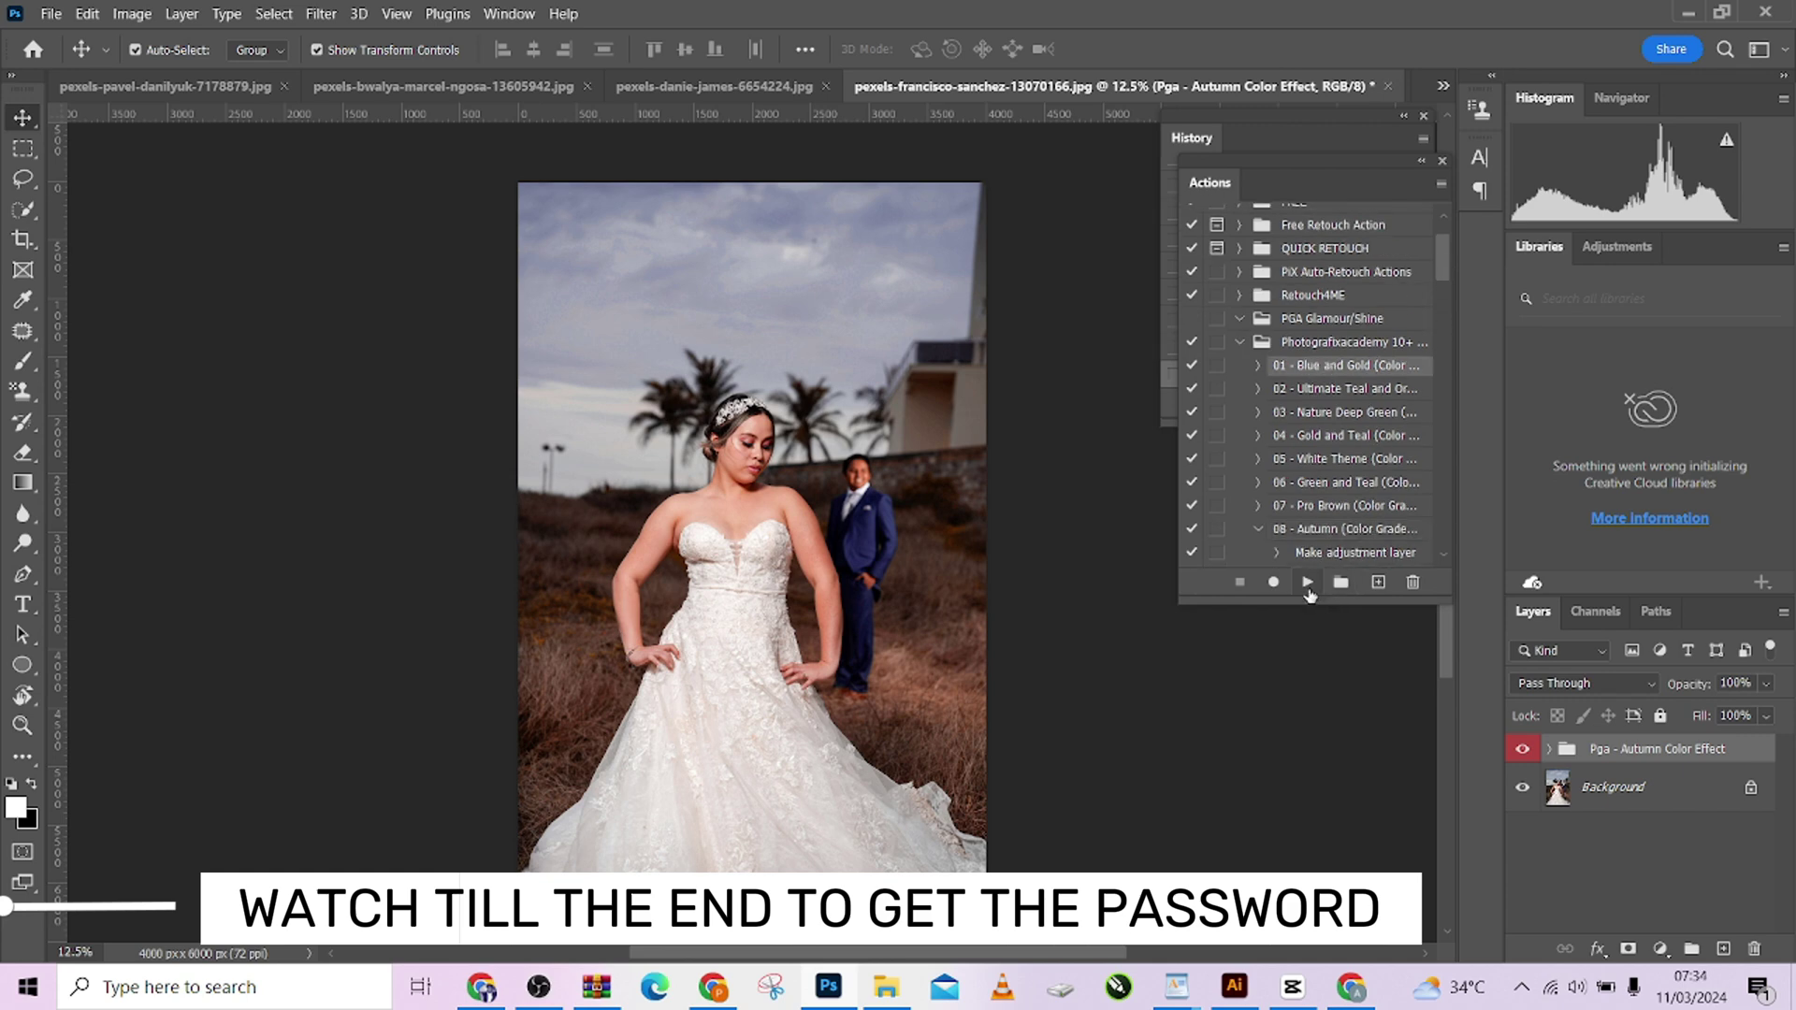
click(1307, 588)
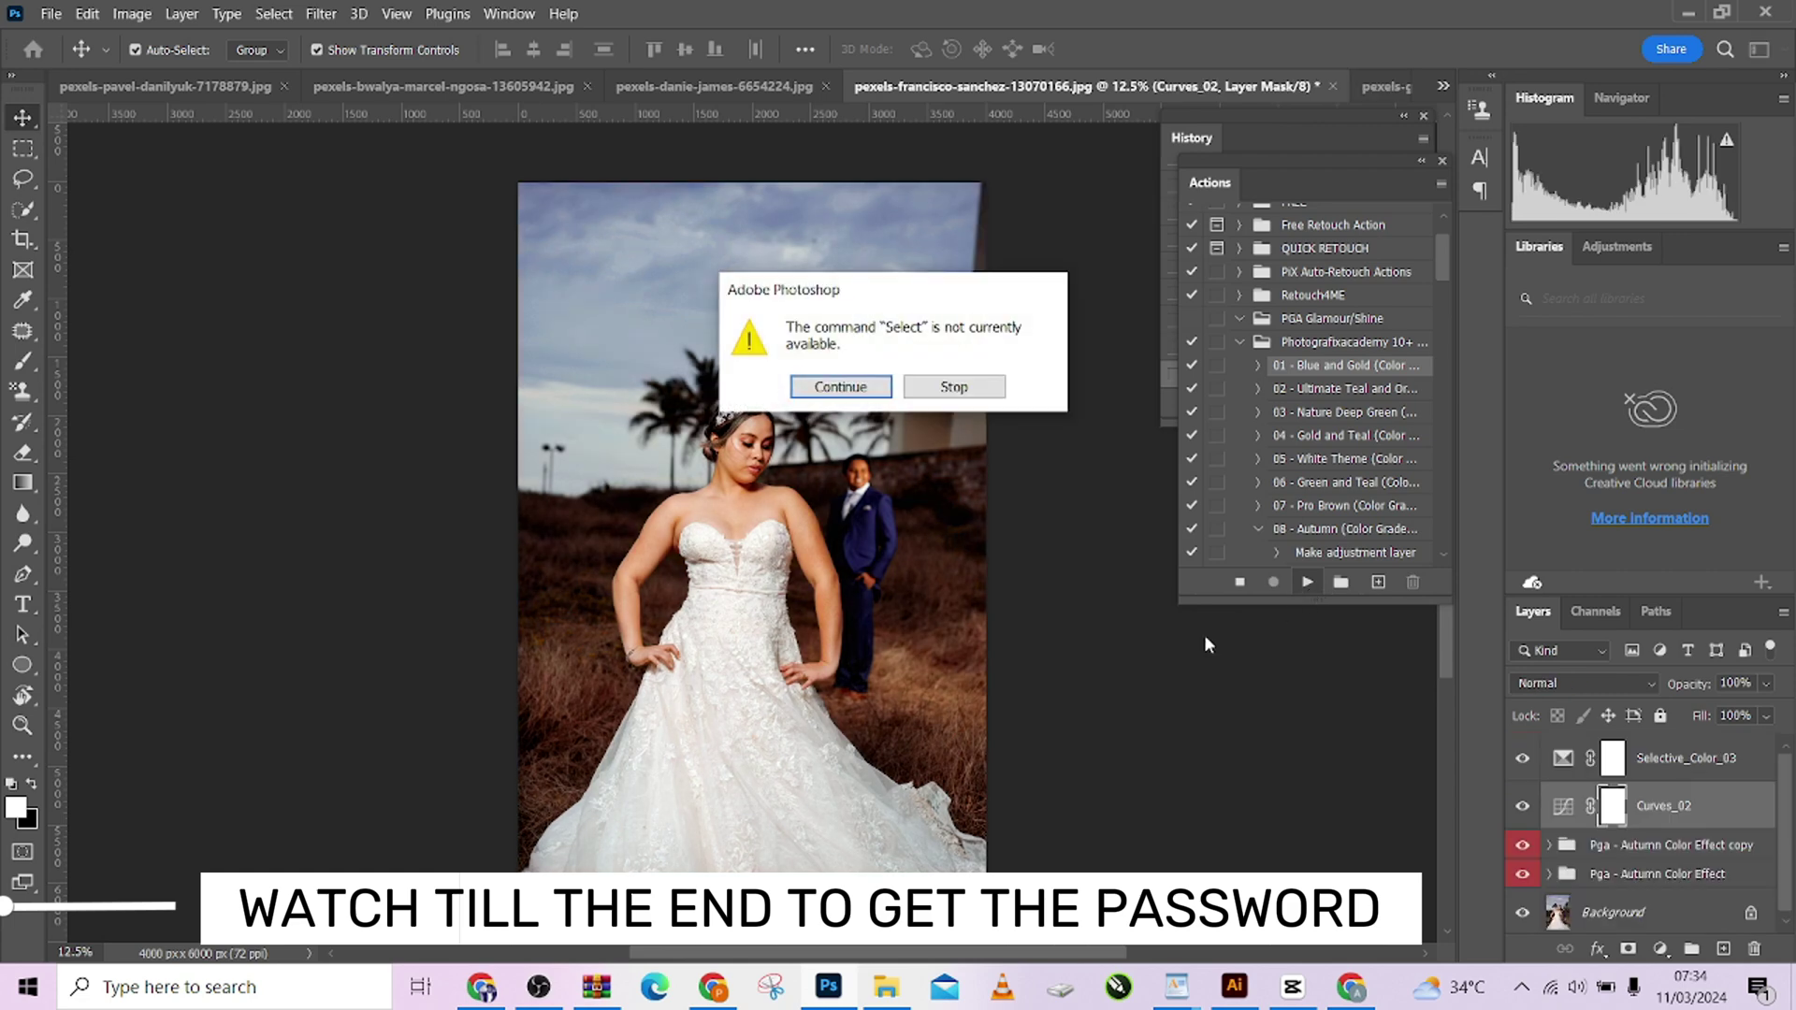
click(857, 394)
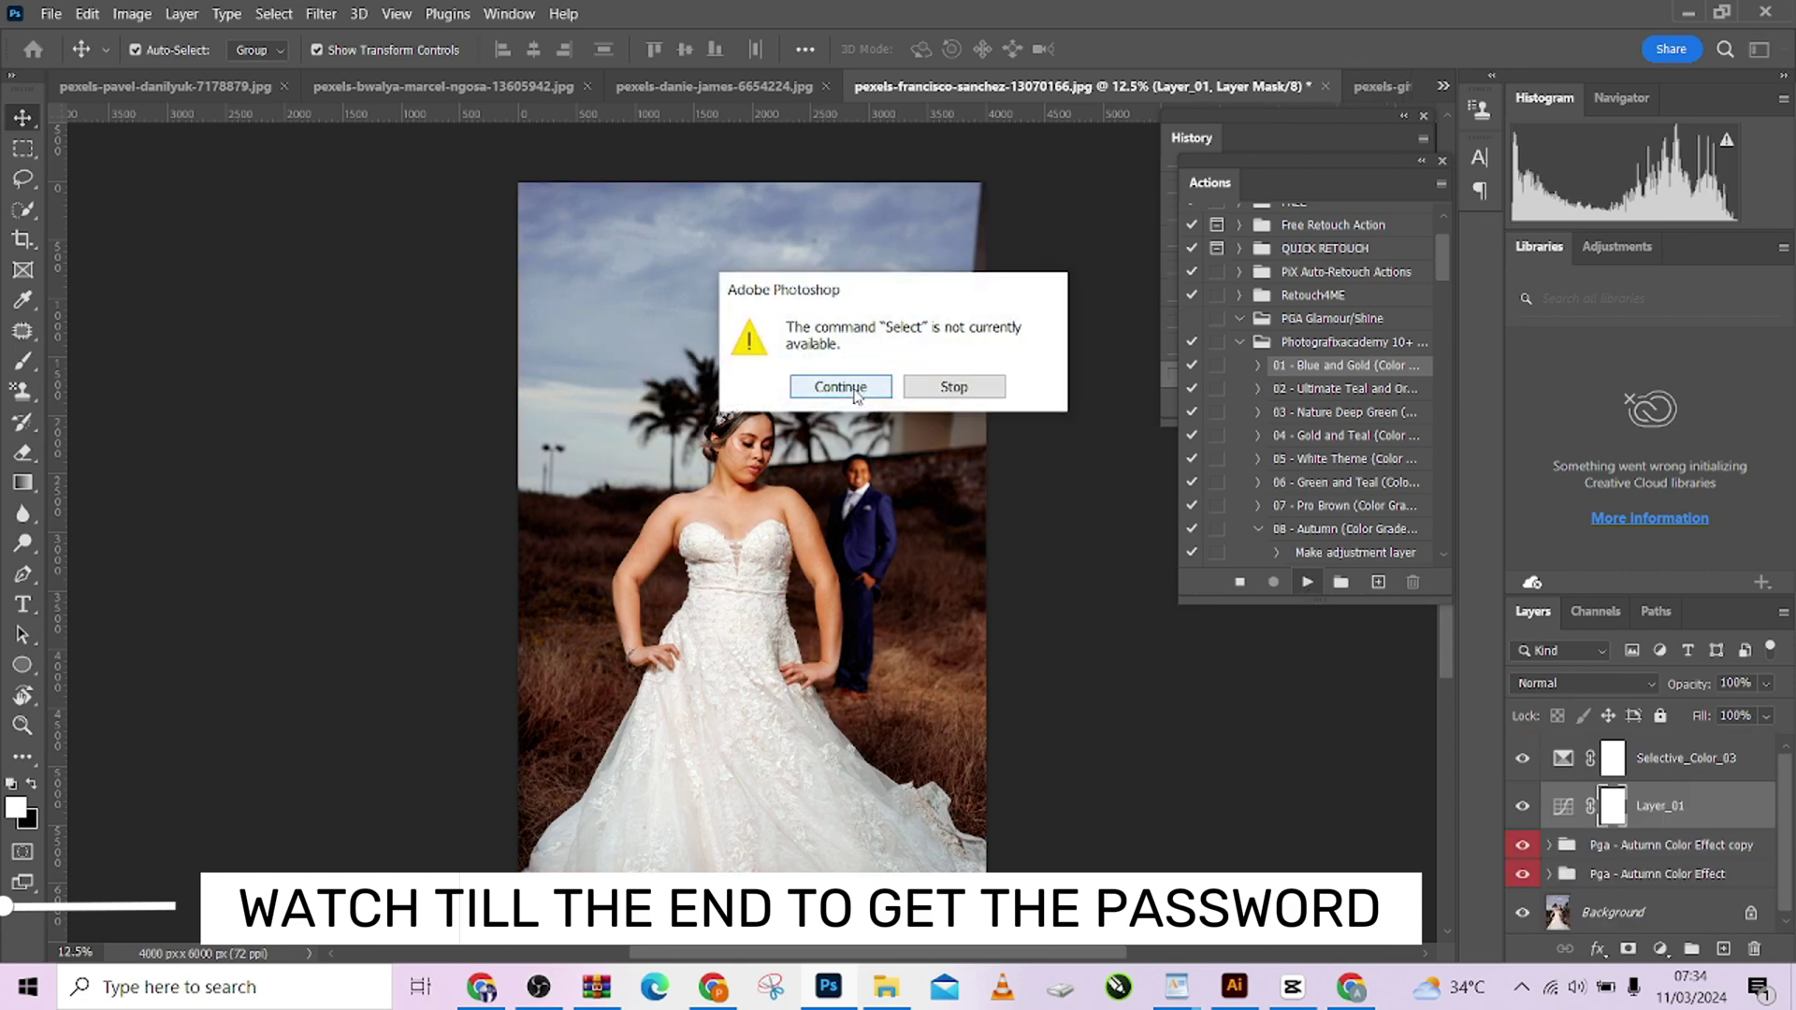
click(859, 395)
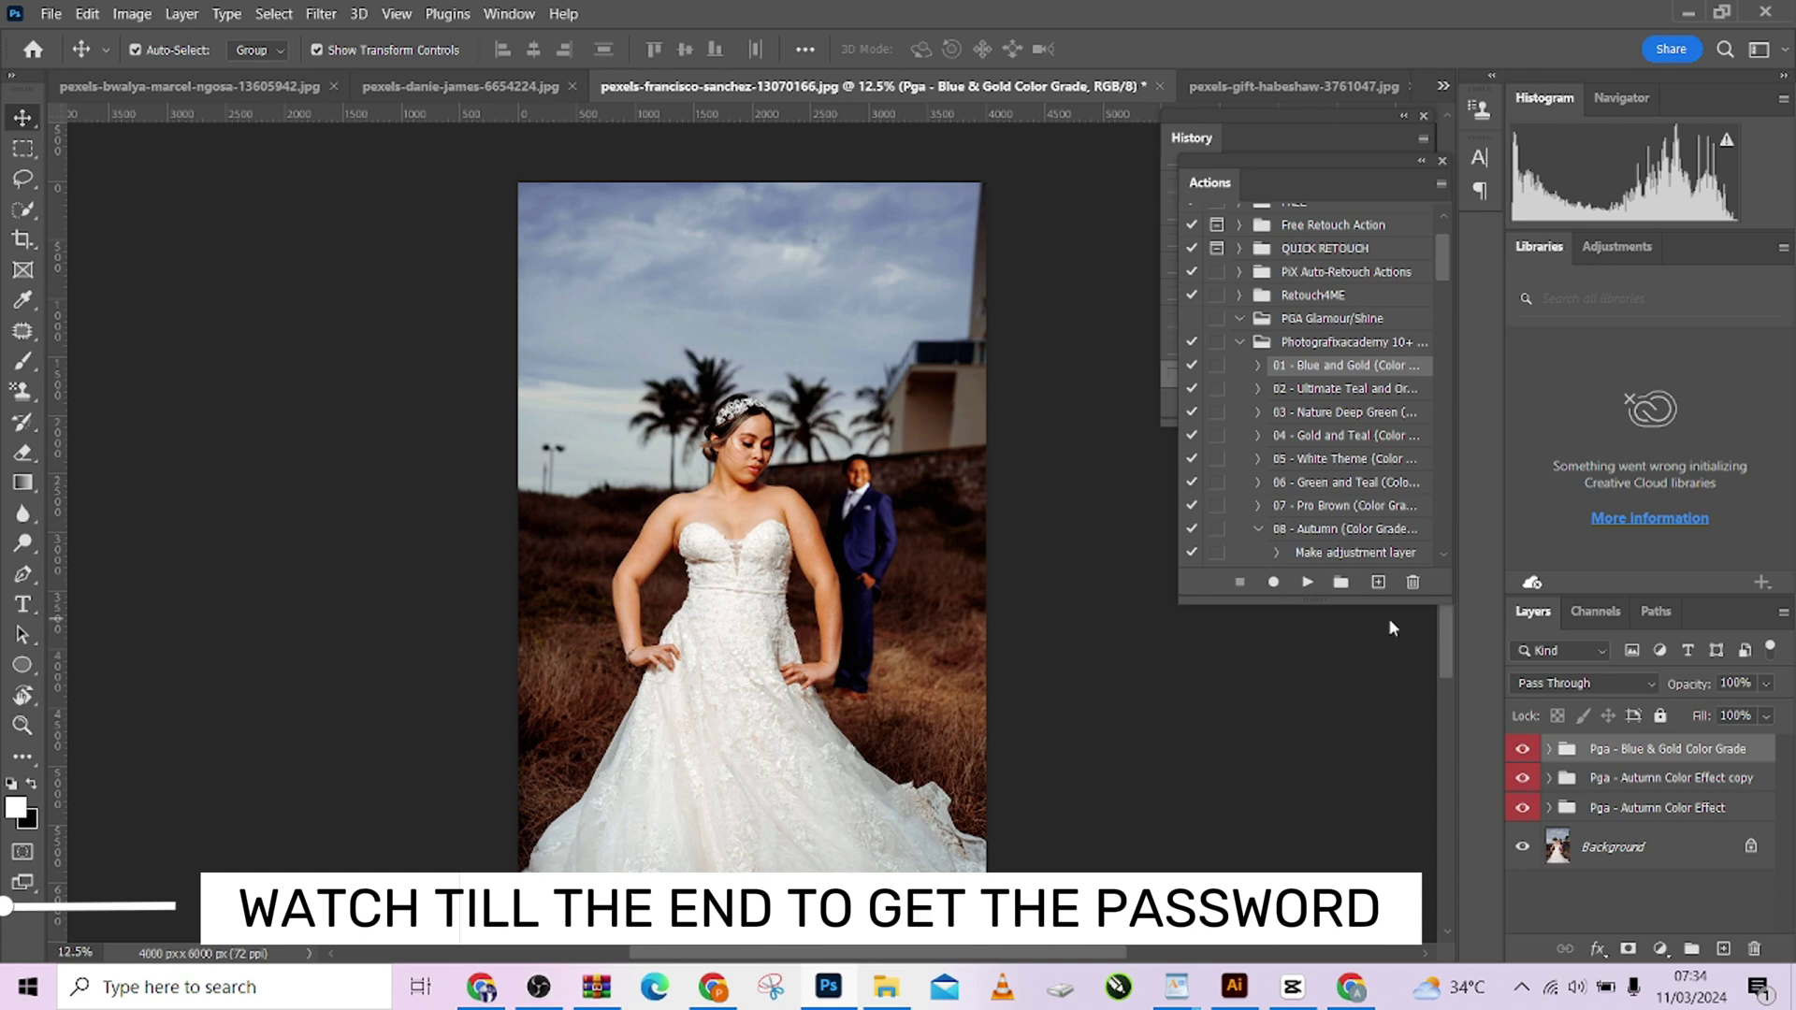
- Hide the Autumn groups, compare Blue & Gold leaving it on, then open the gift-habeshaw photo
click(1523, 812)
click(1523, 779)
click(1522, 750)
click(1522, 750)
click(1521, 750)
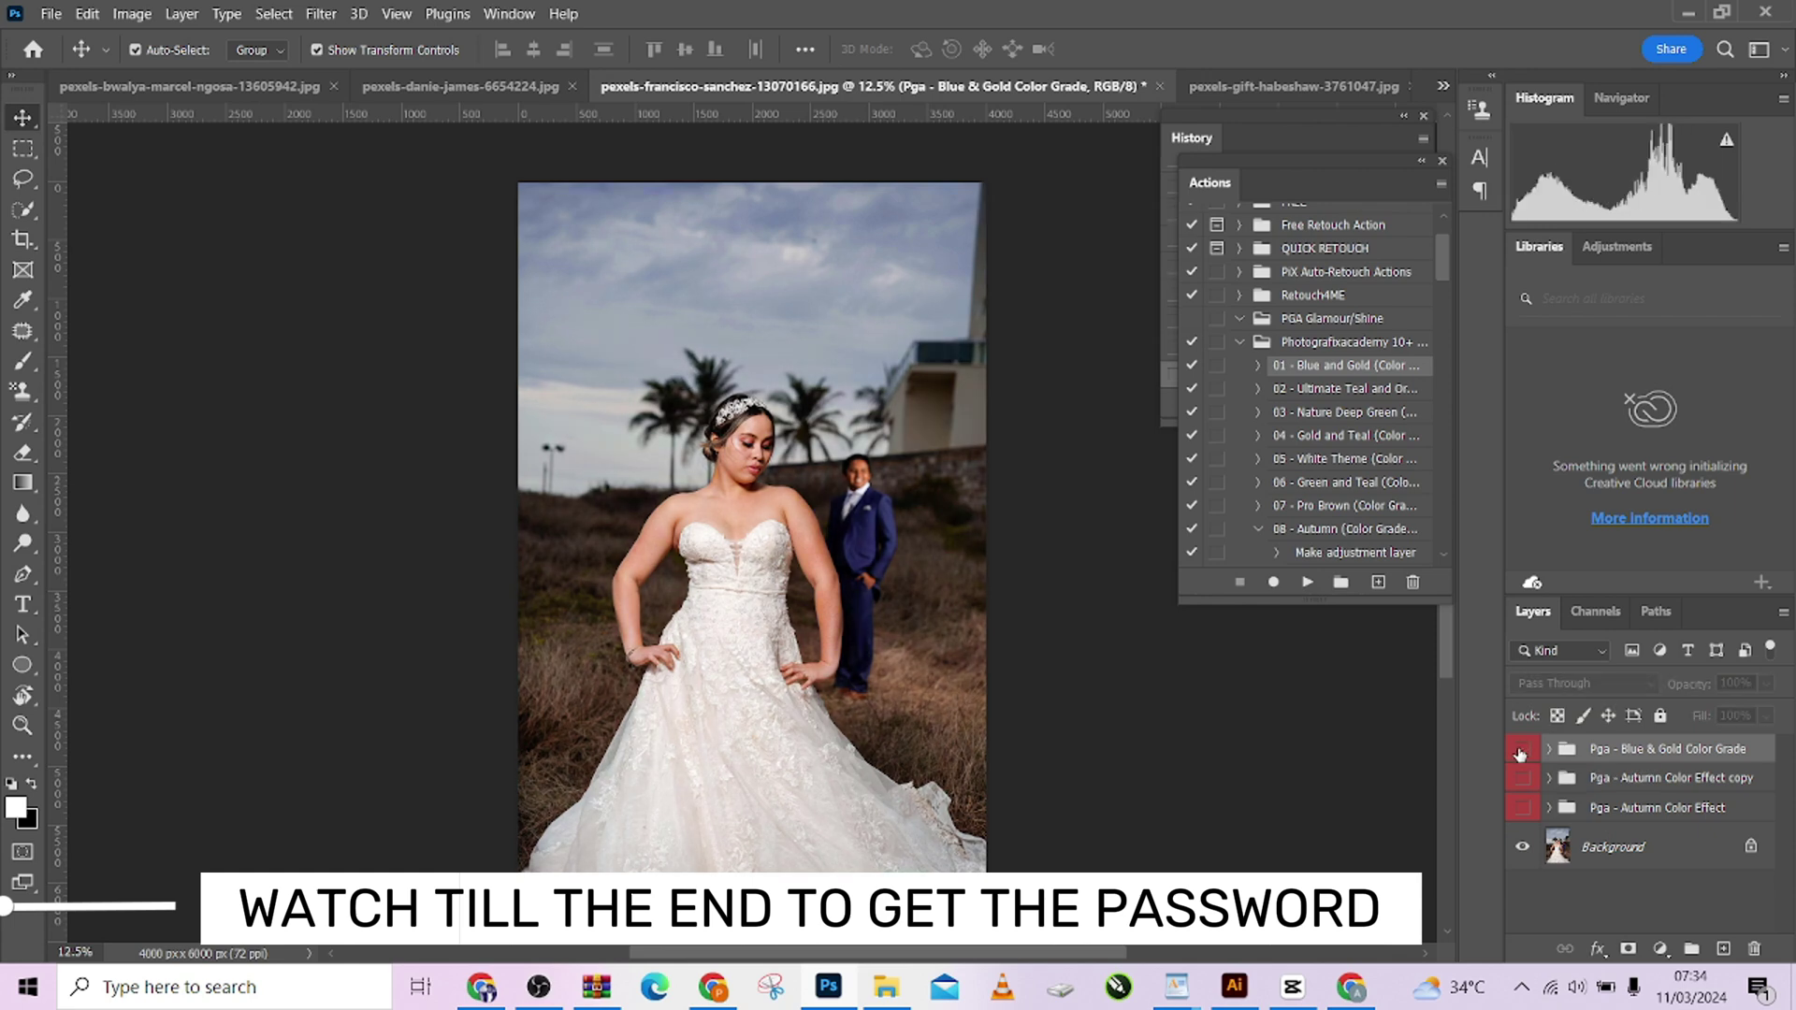
click(1521, 751)
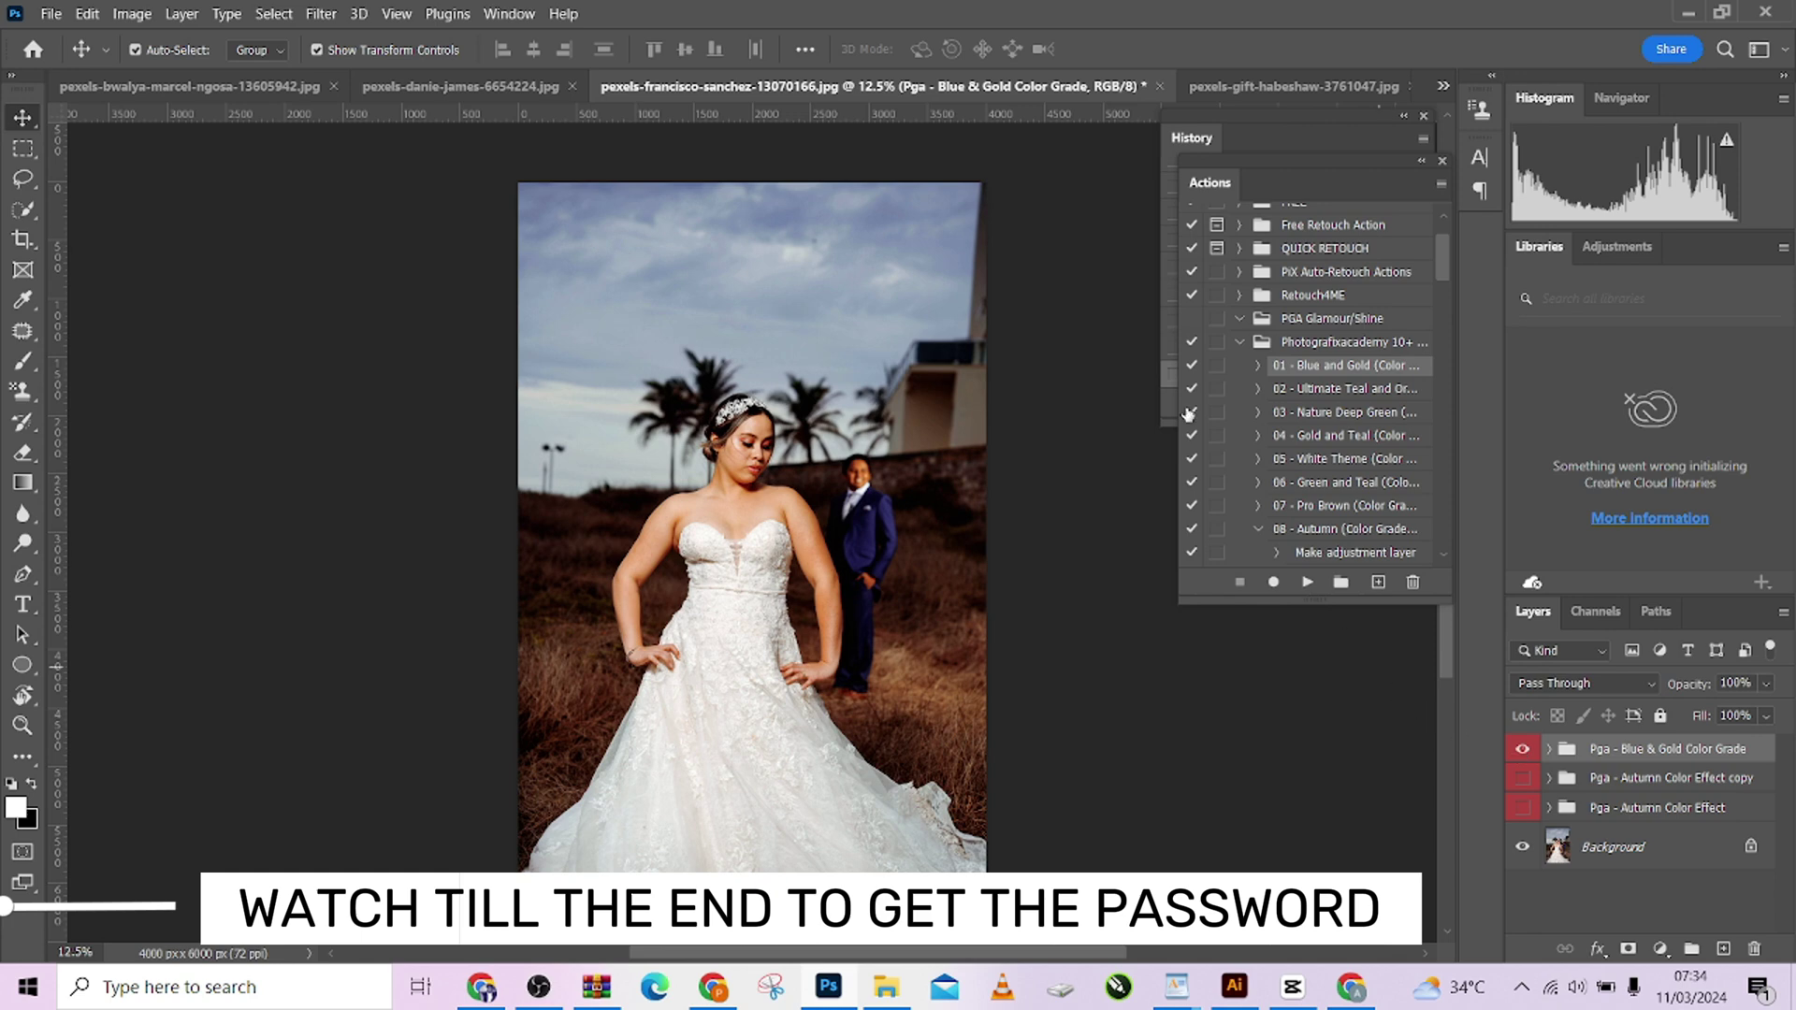
click(1233, 86)
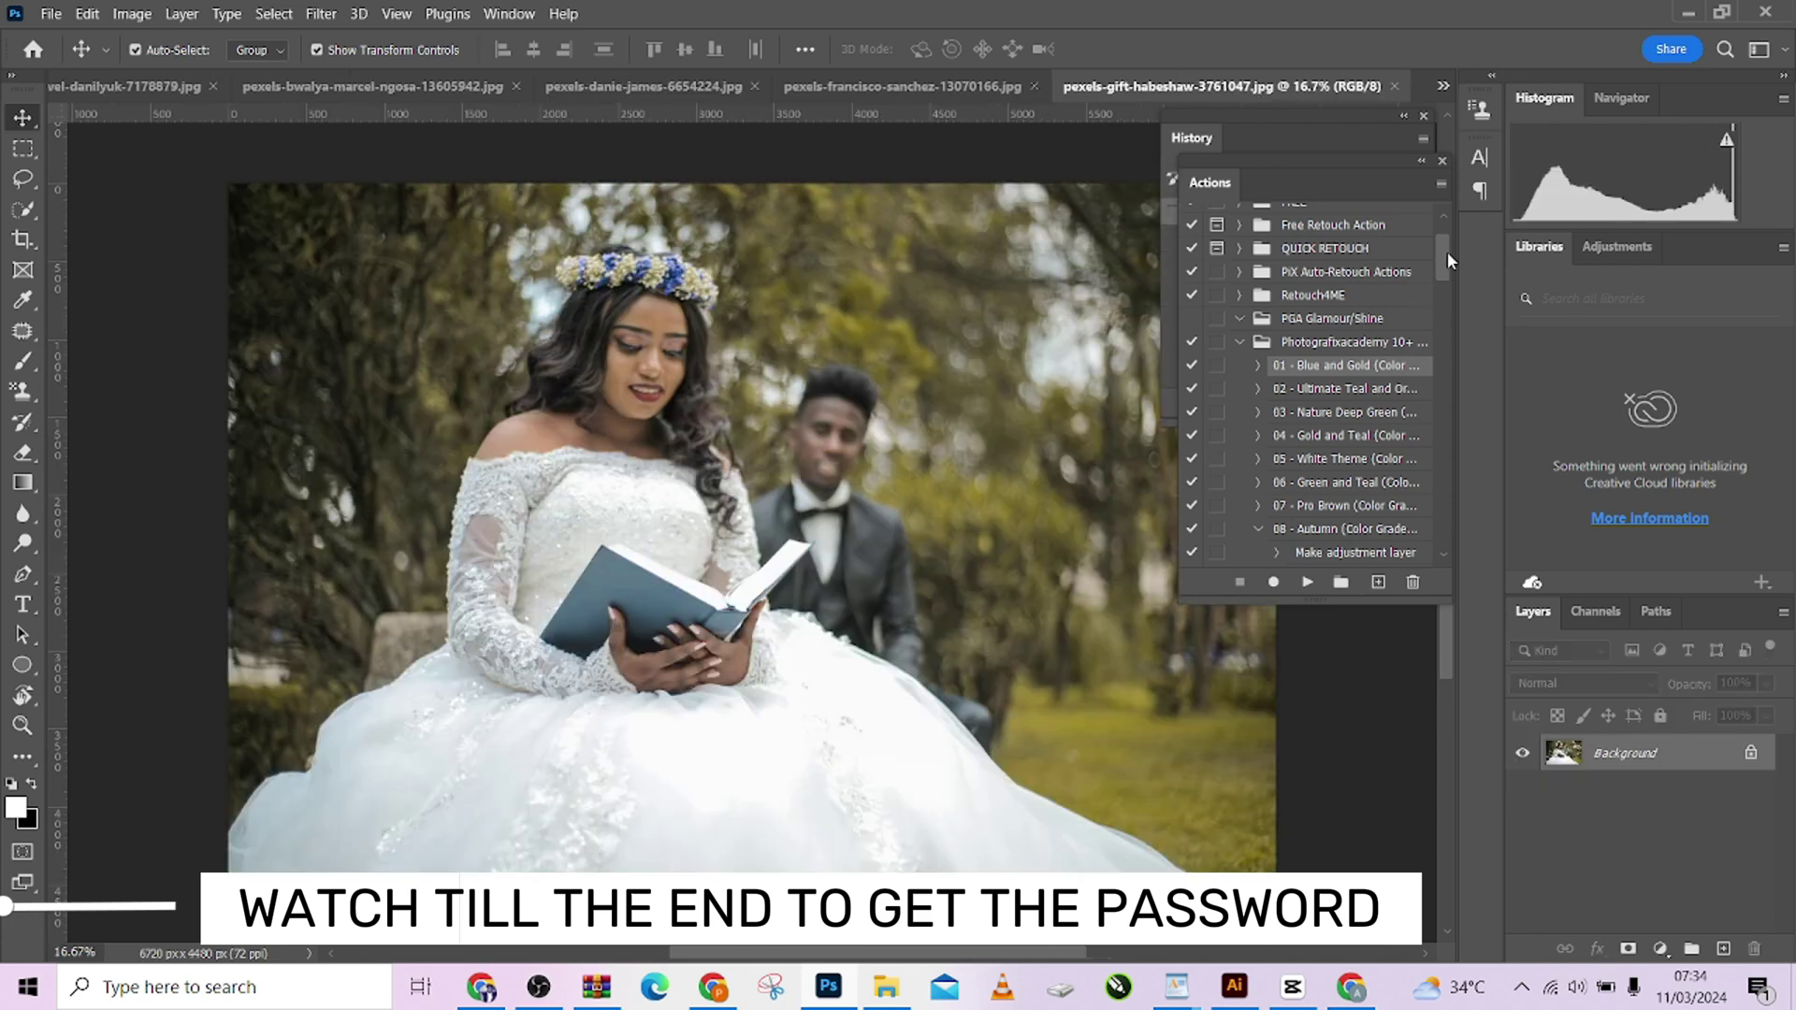
mouse_move(1446, 250)
mouse_down()
mouse_move(1445, 348)
mouse_move(1435, 258)
mouse_up()
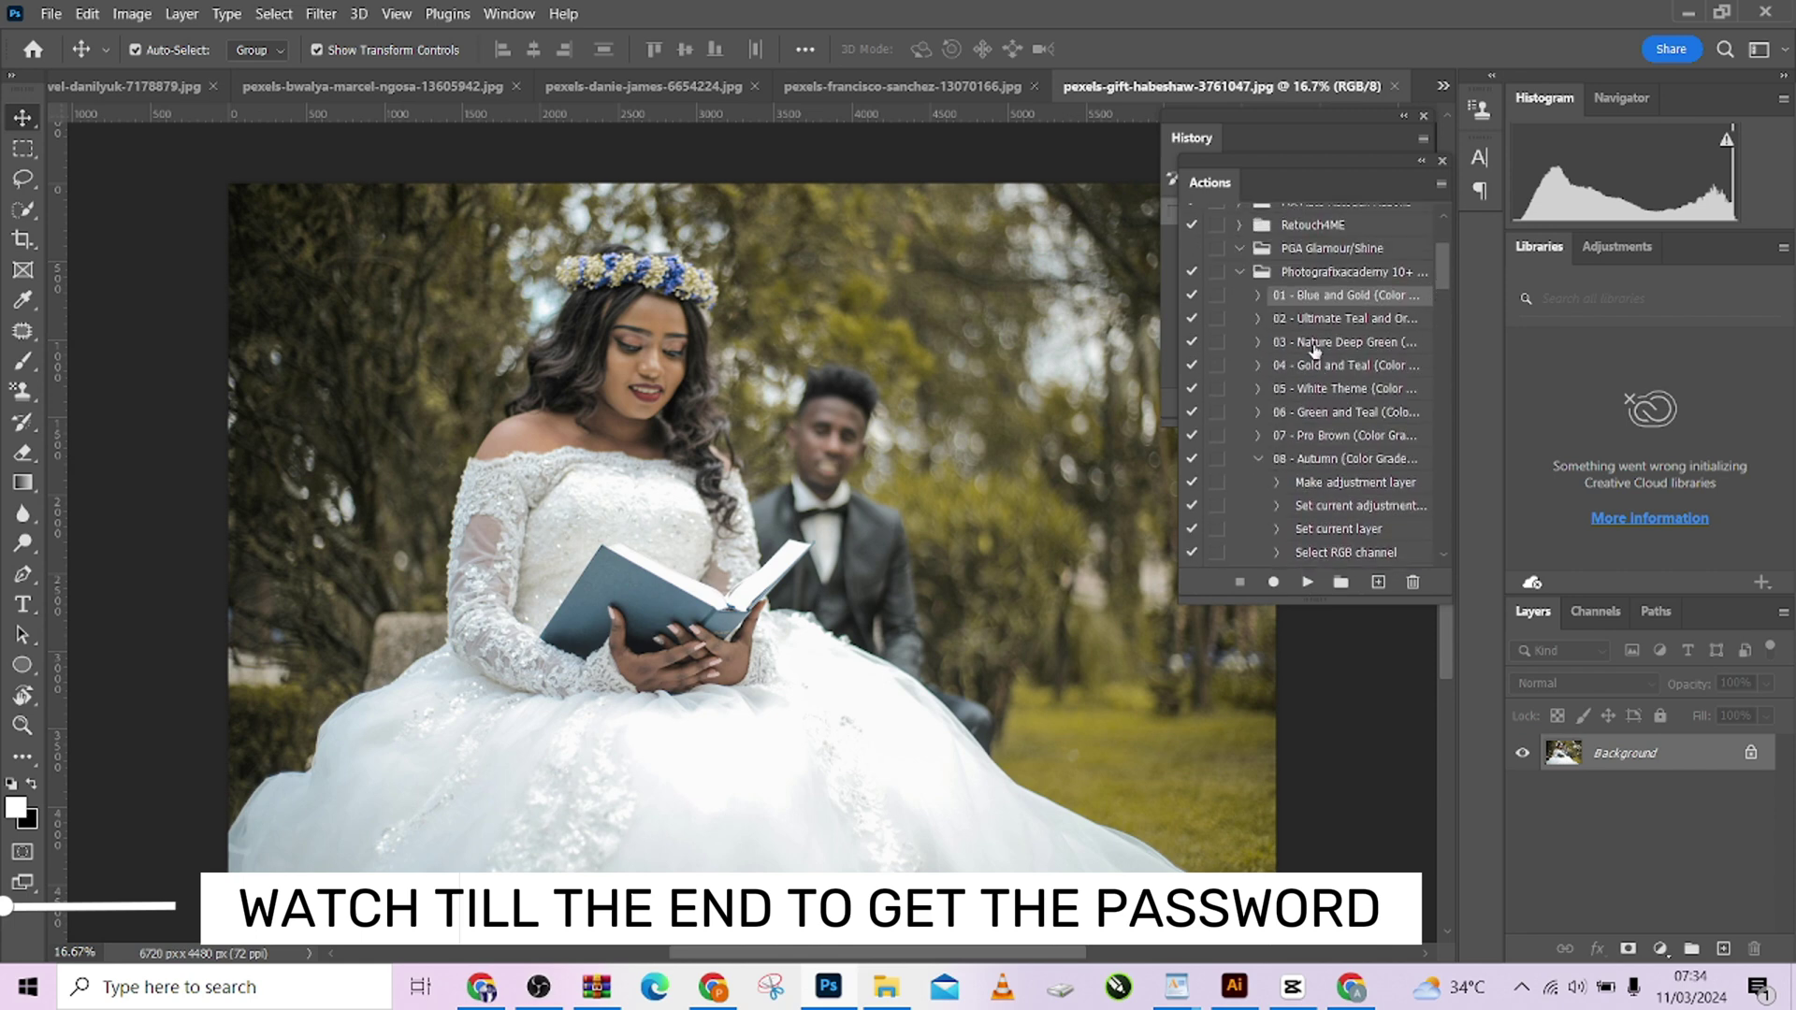
click(1316, 344)
click(1321, 300)
click(1307, 584)
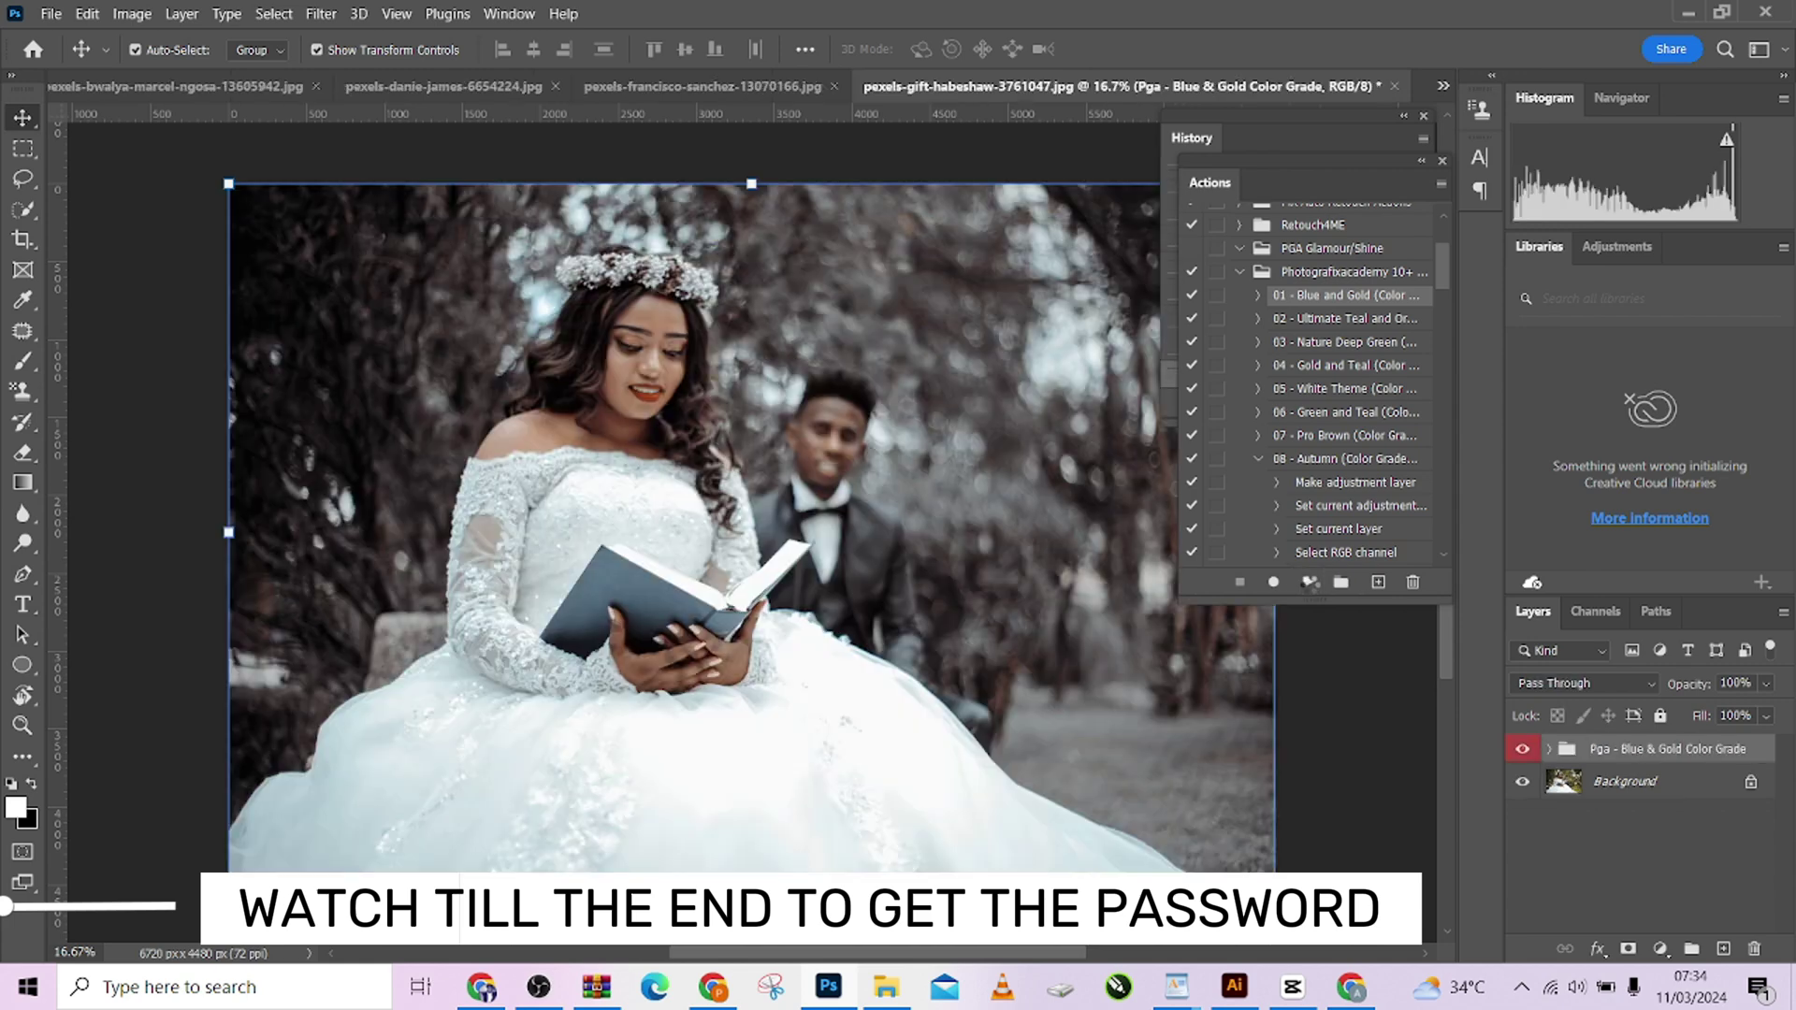
click(1524, 748)
click(1525, 748)
key(Delete)
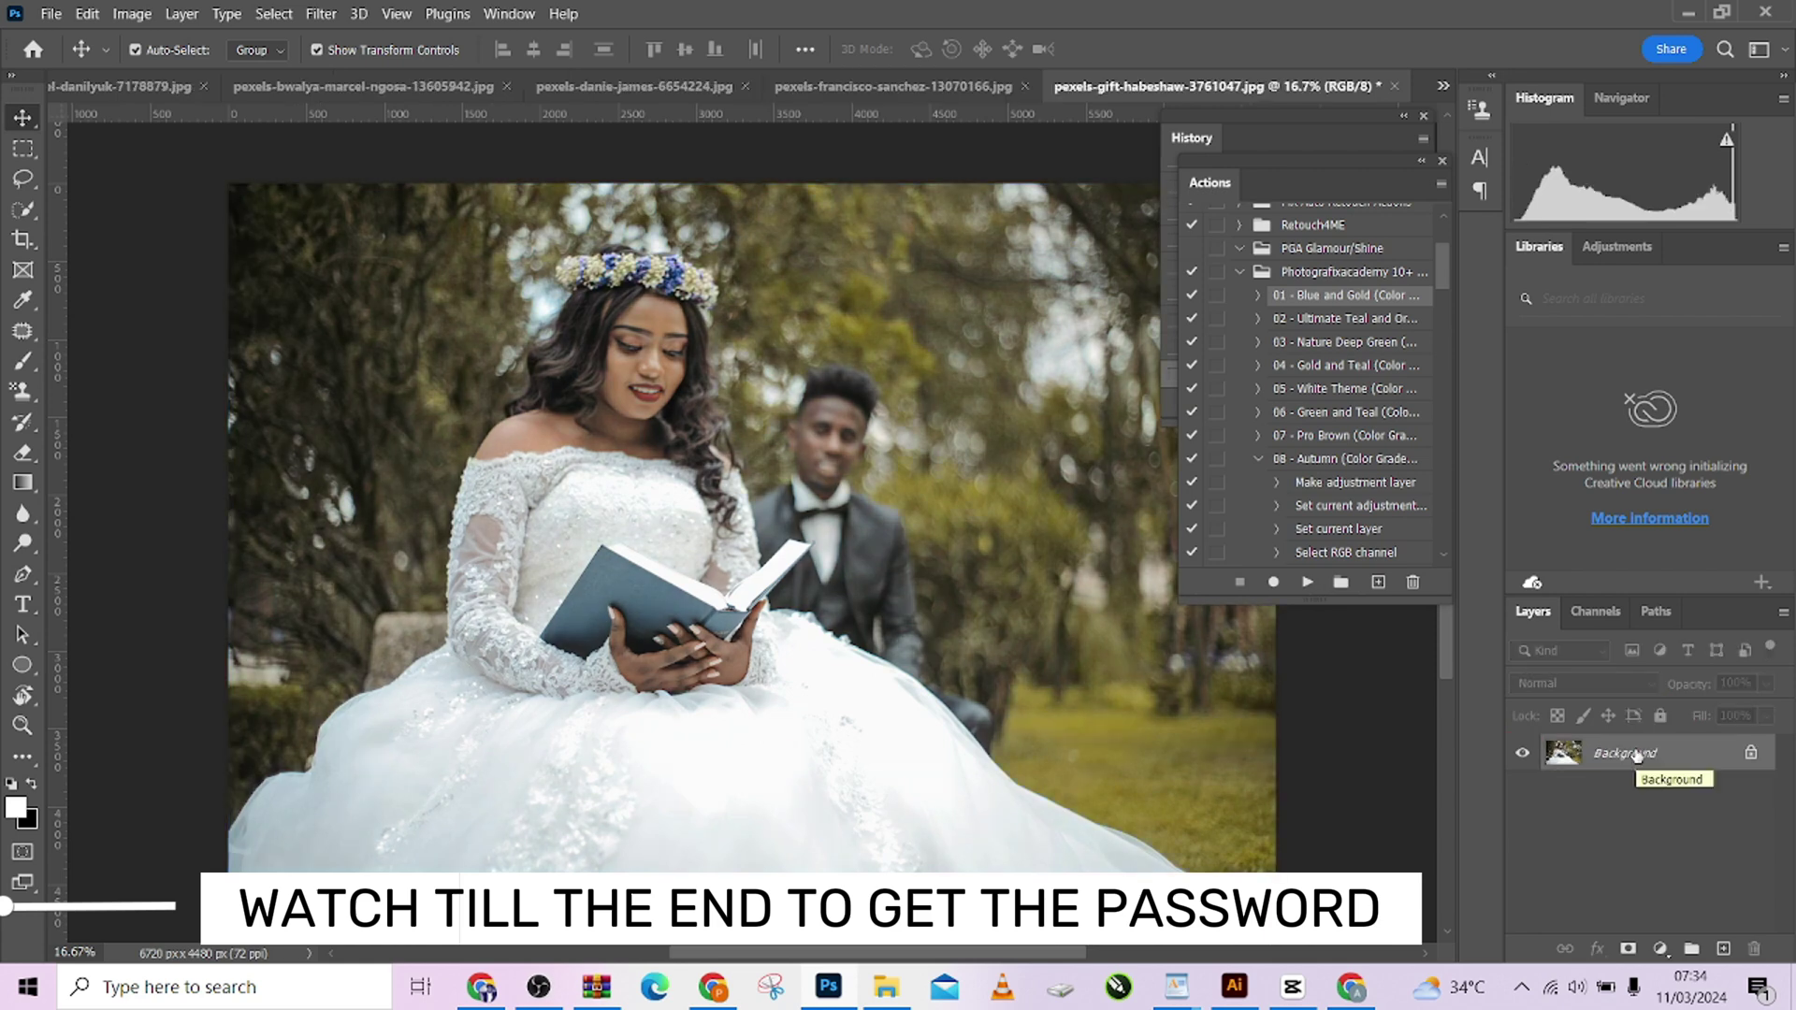
- Collapse 08 - Autumn and play the 09 - Chocolate action on the photo
click(1260, 459)
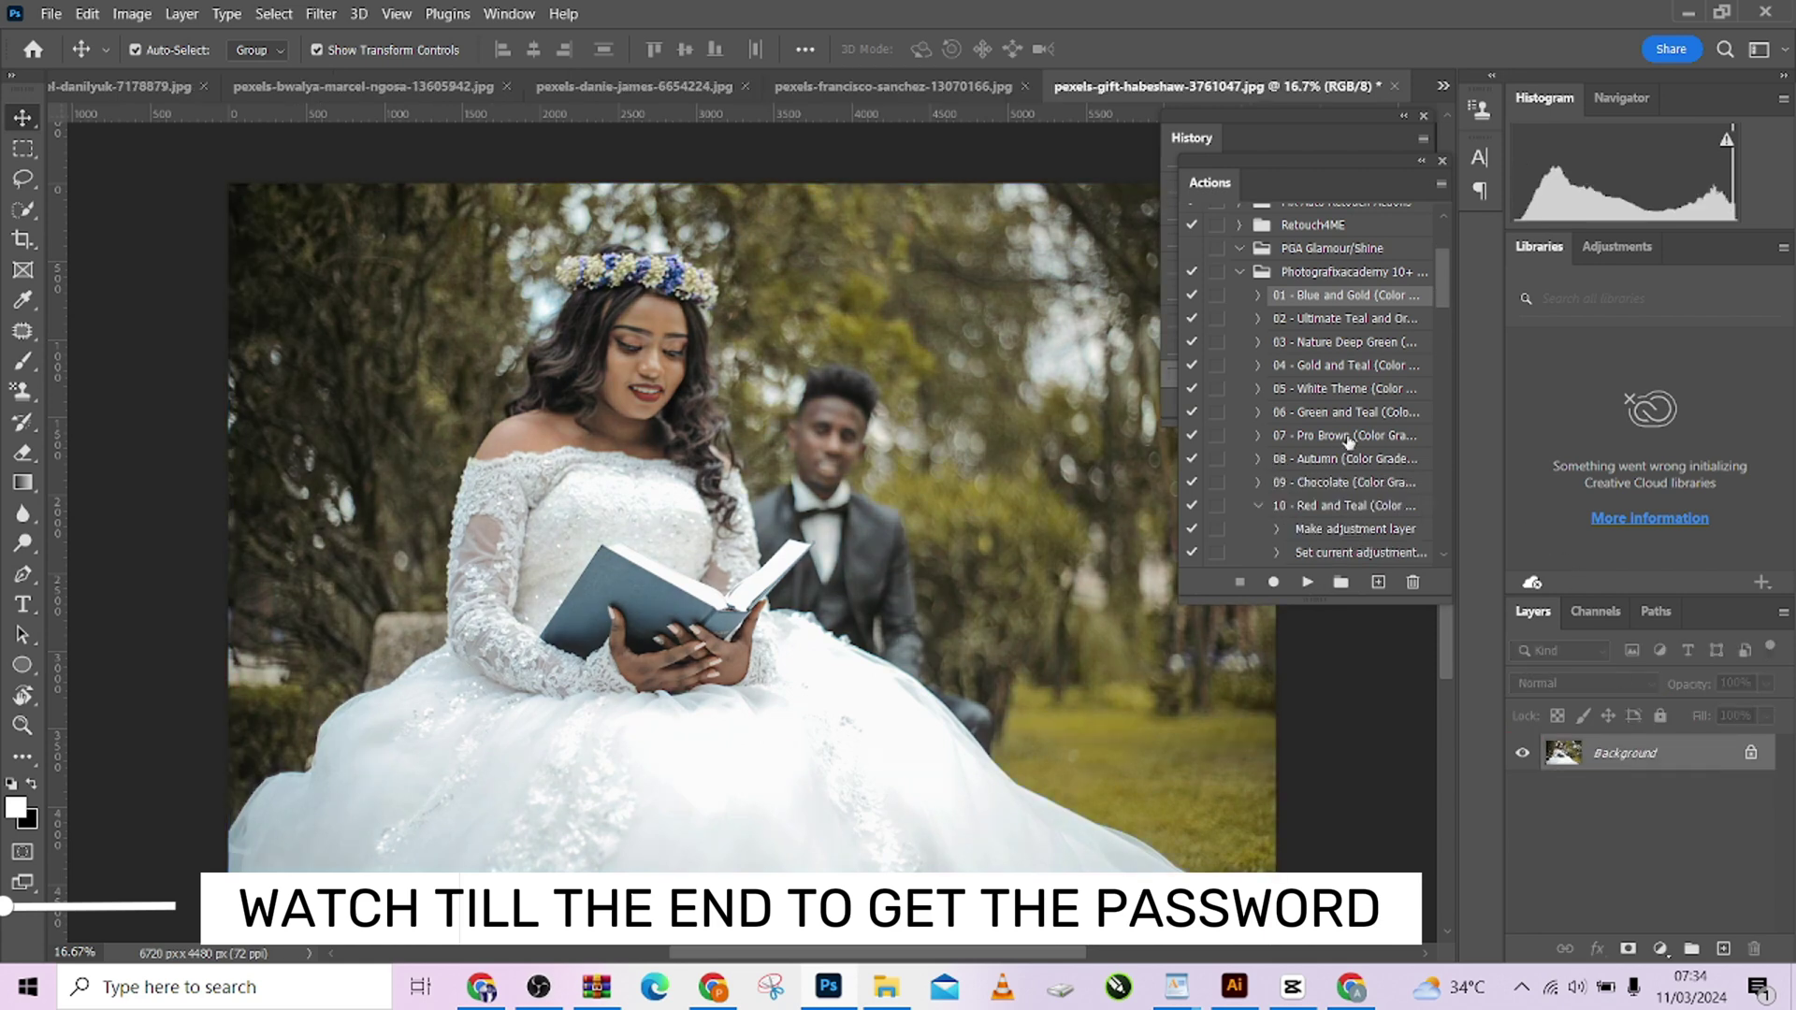
click(1340, 486)
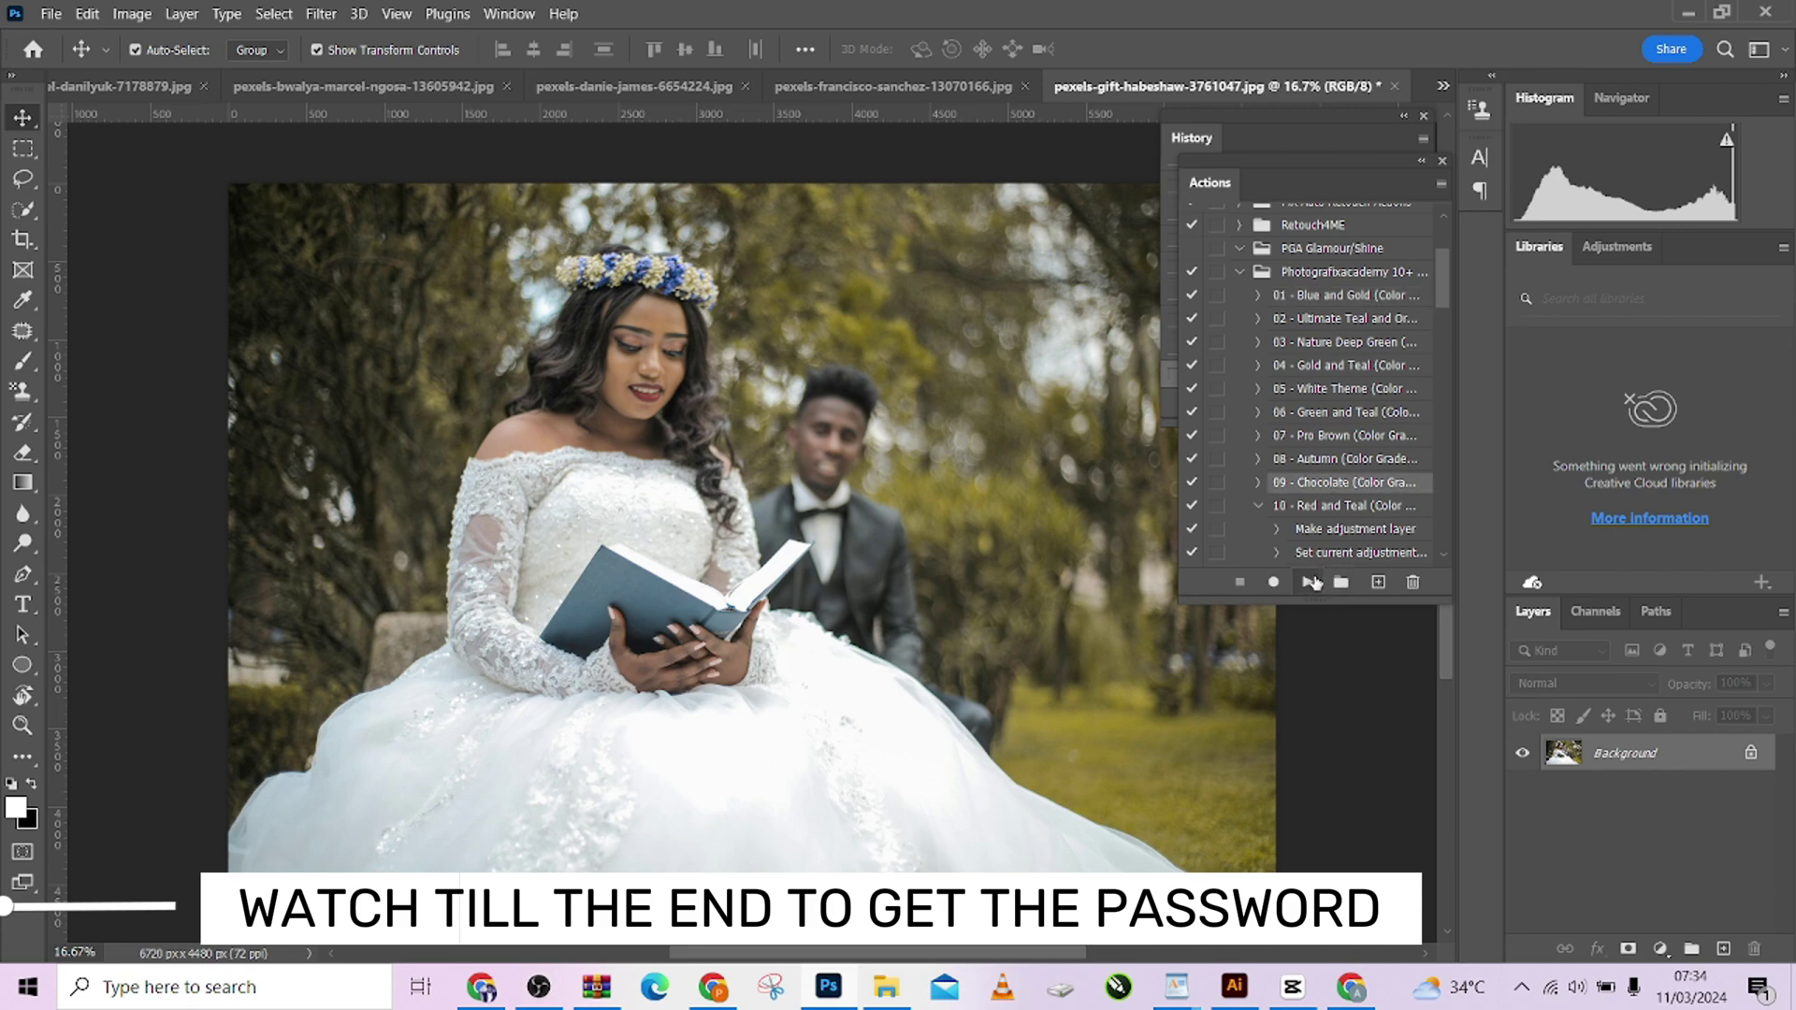
click(1308, 582)
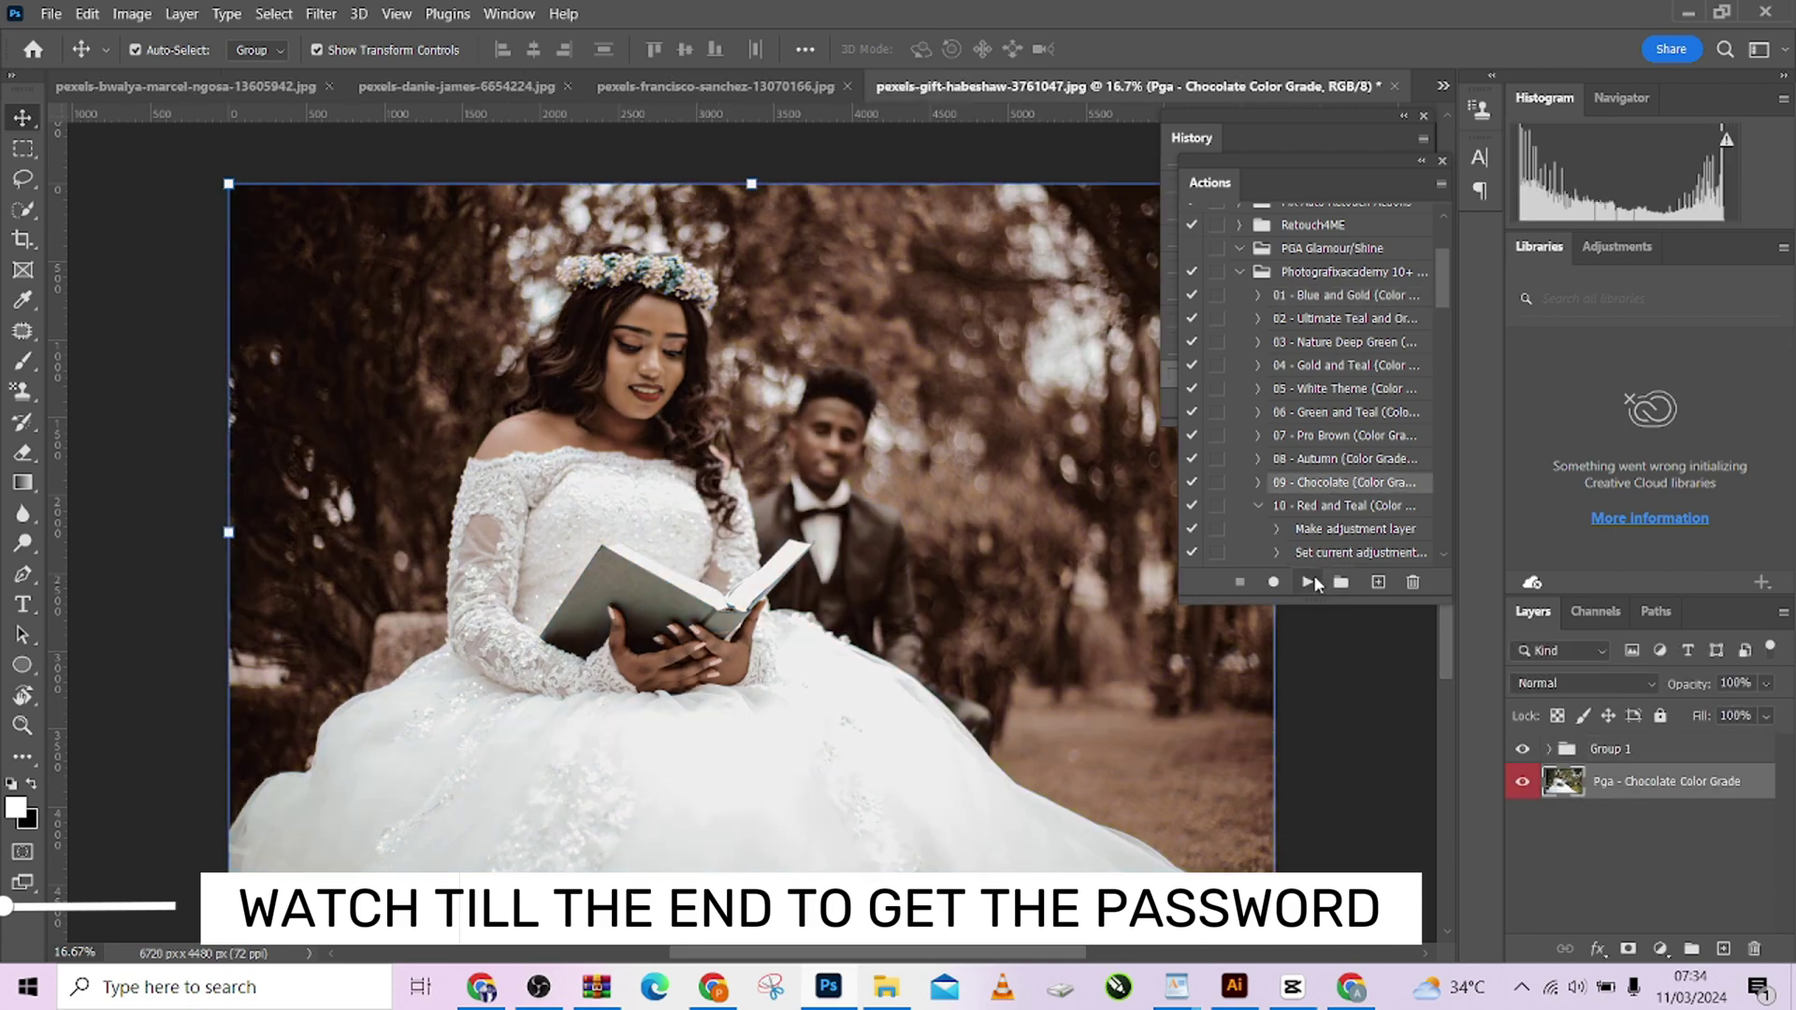
- Toggle Group 1's visibility to compare, then collapse the actions and move the history list
click(1523, 749)
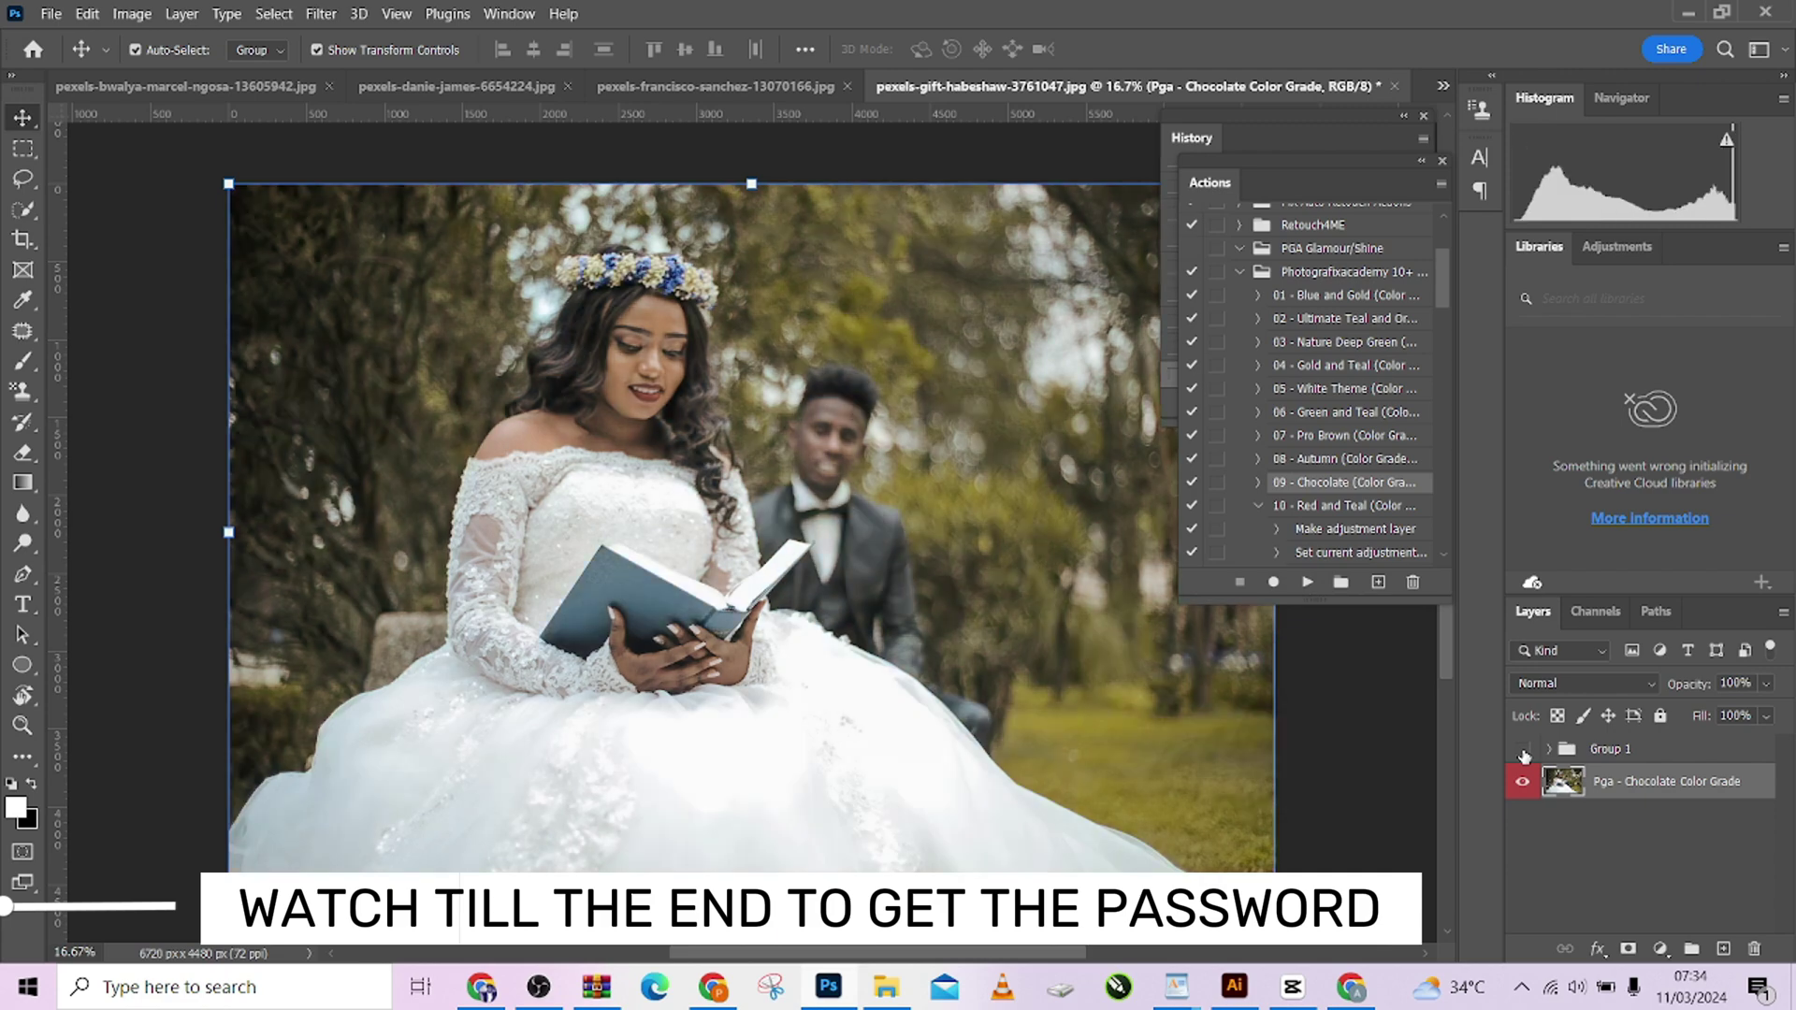
click(1522, 749)
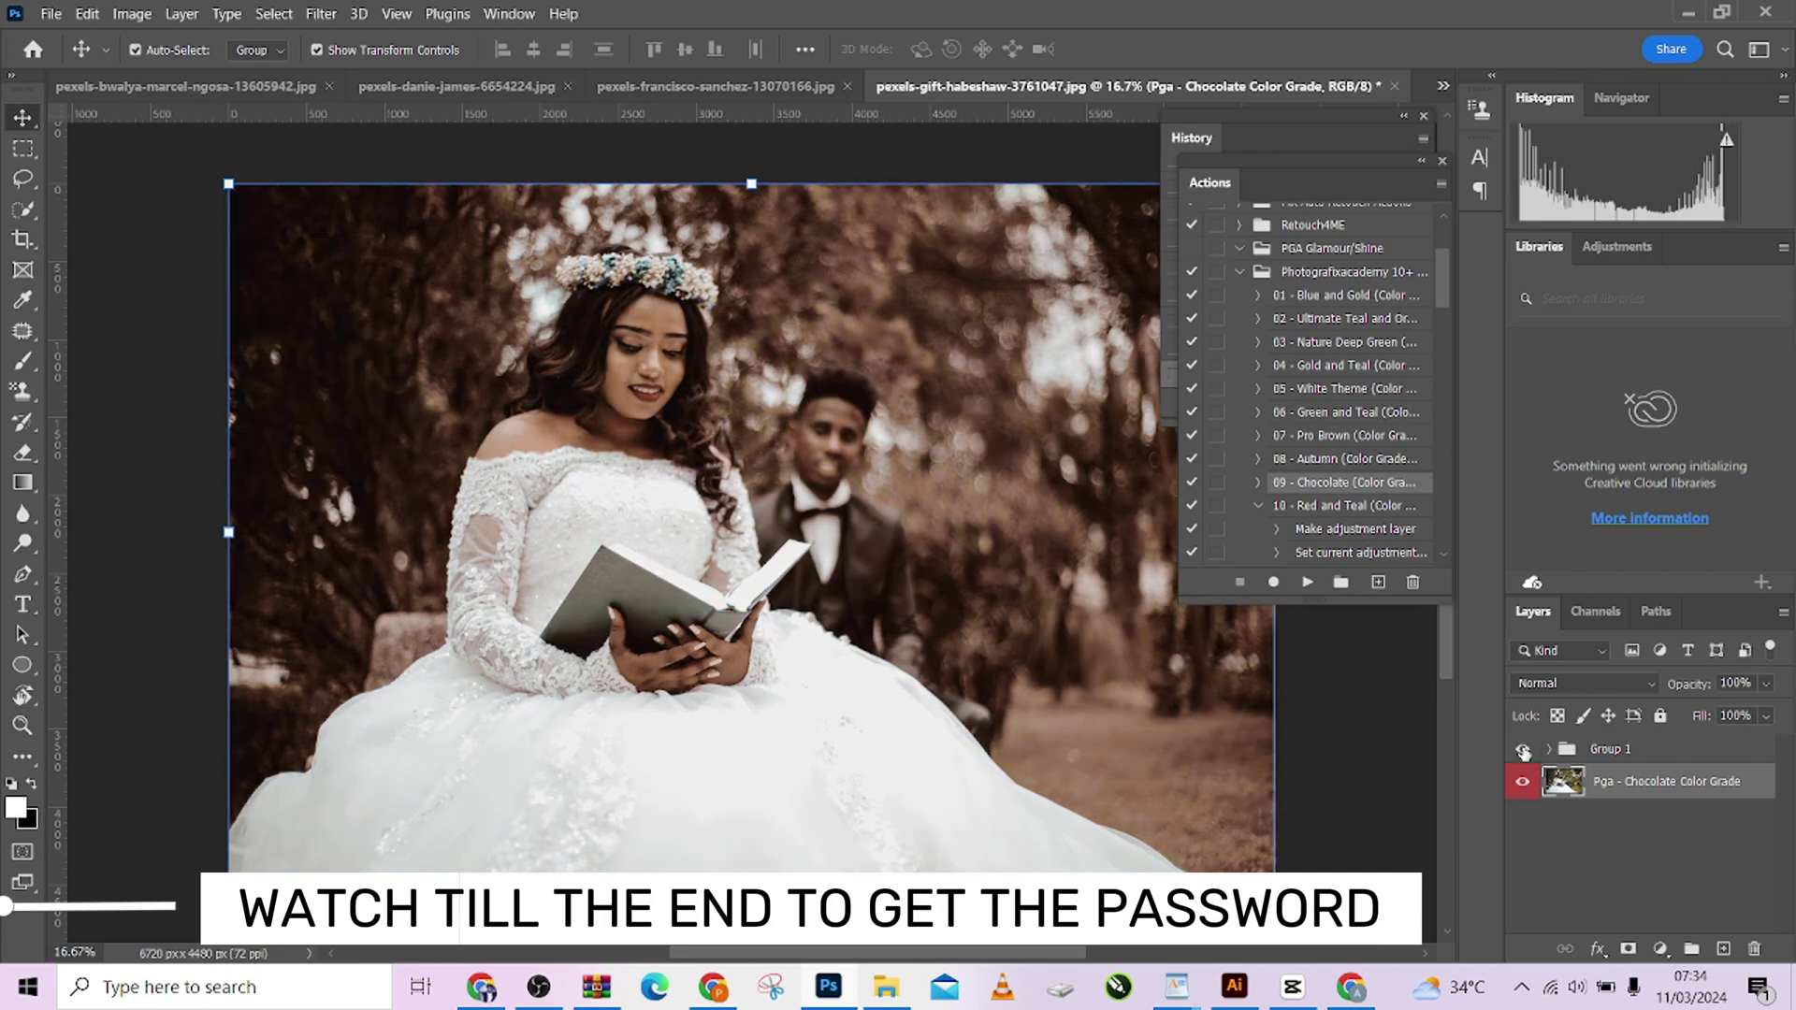
click(1523, 749)
click(1523, 750)
click(1523, 749)
click(1522, 750)
double_click(1417, 163)
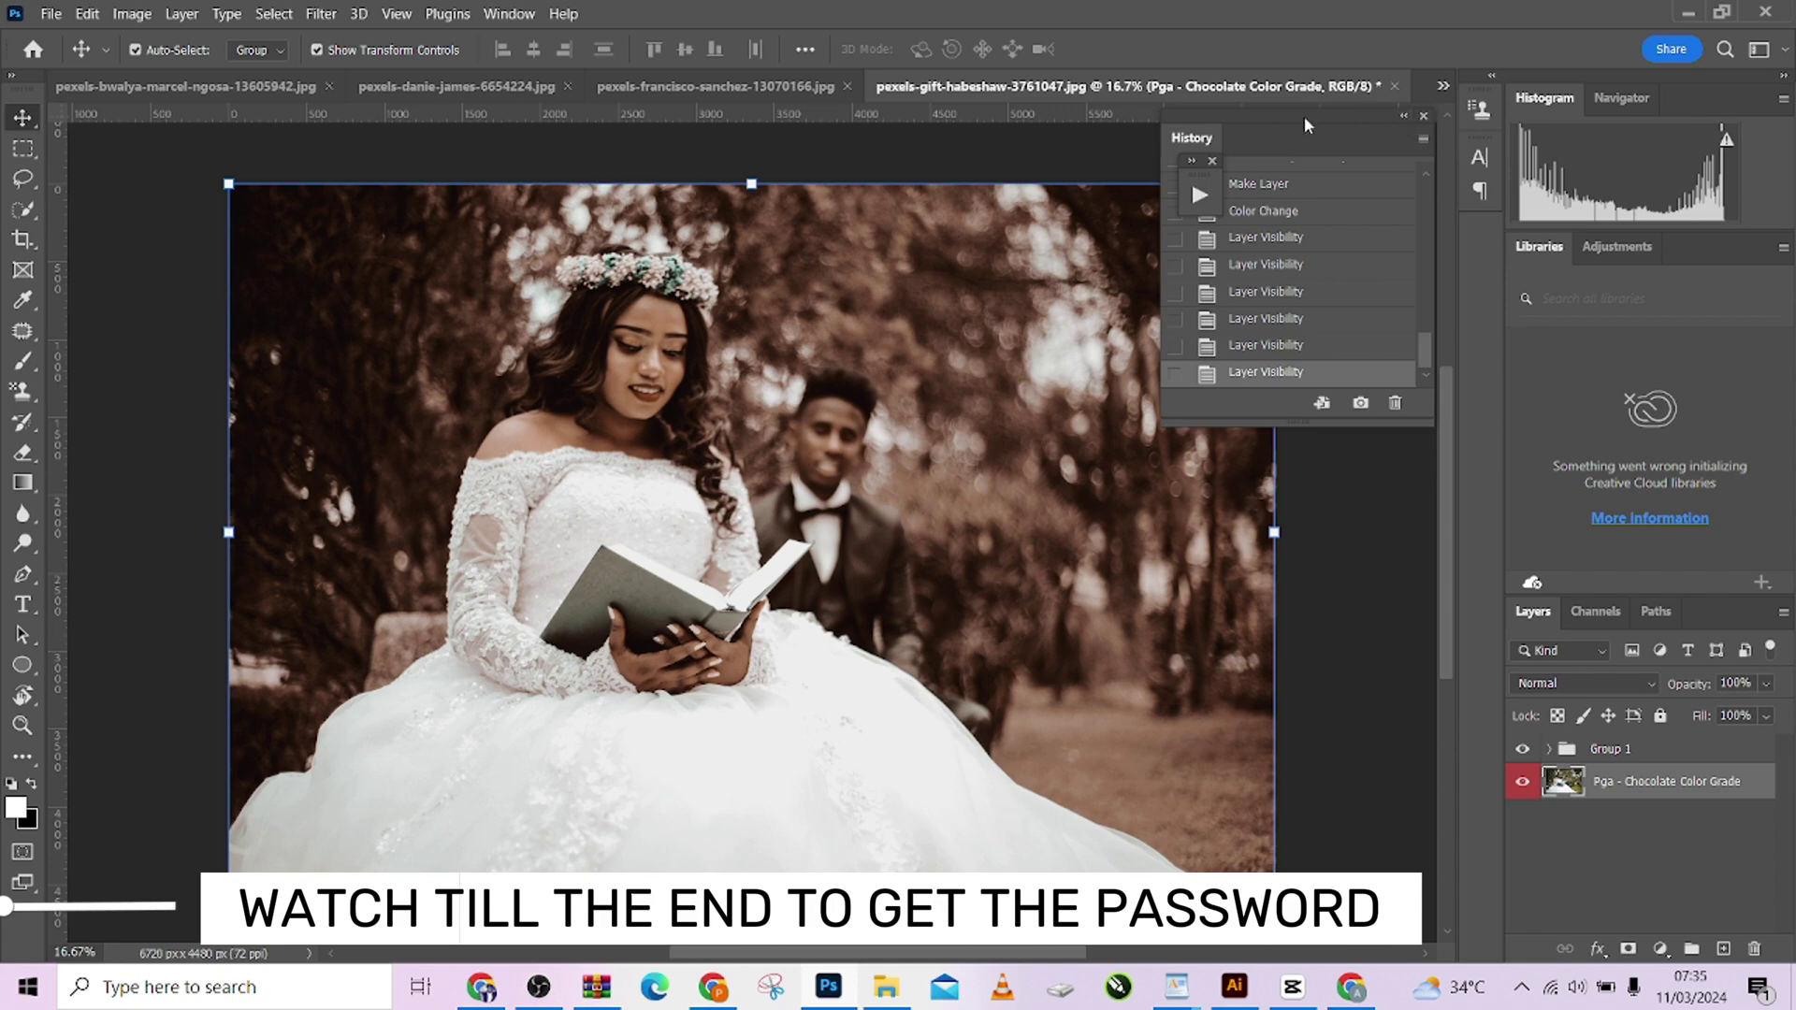
drag(1304, 117, 1425, 281)
- Switch to the pexels-godisable-jacob-1561339.jpg document and reposition the history list
click(1444, 86)
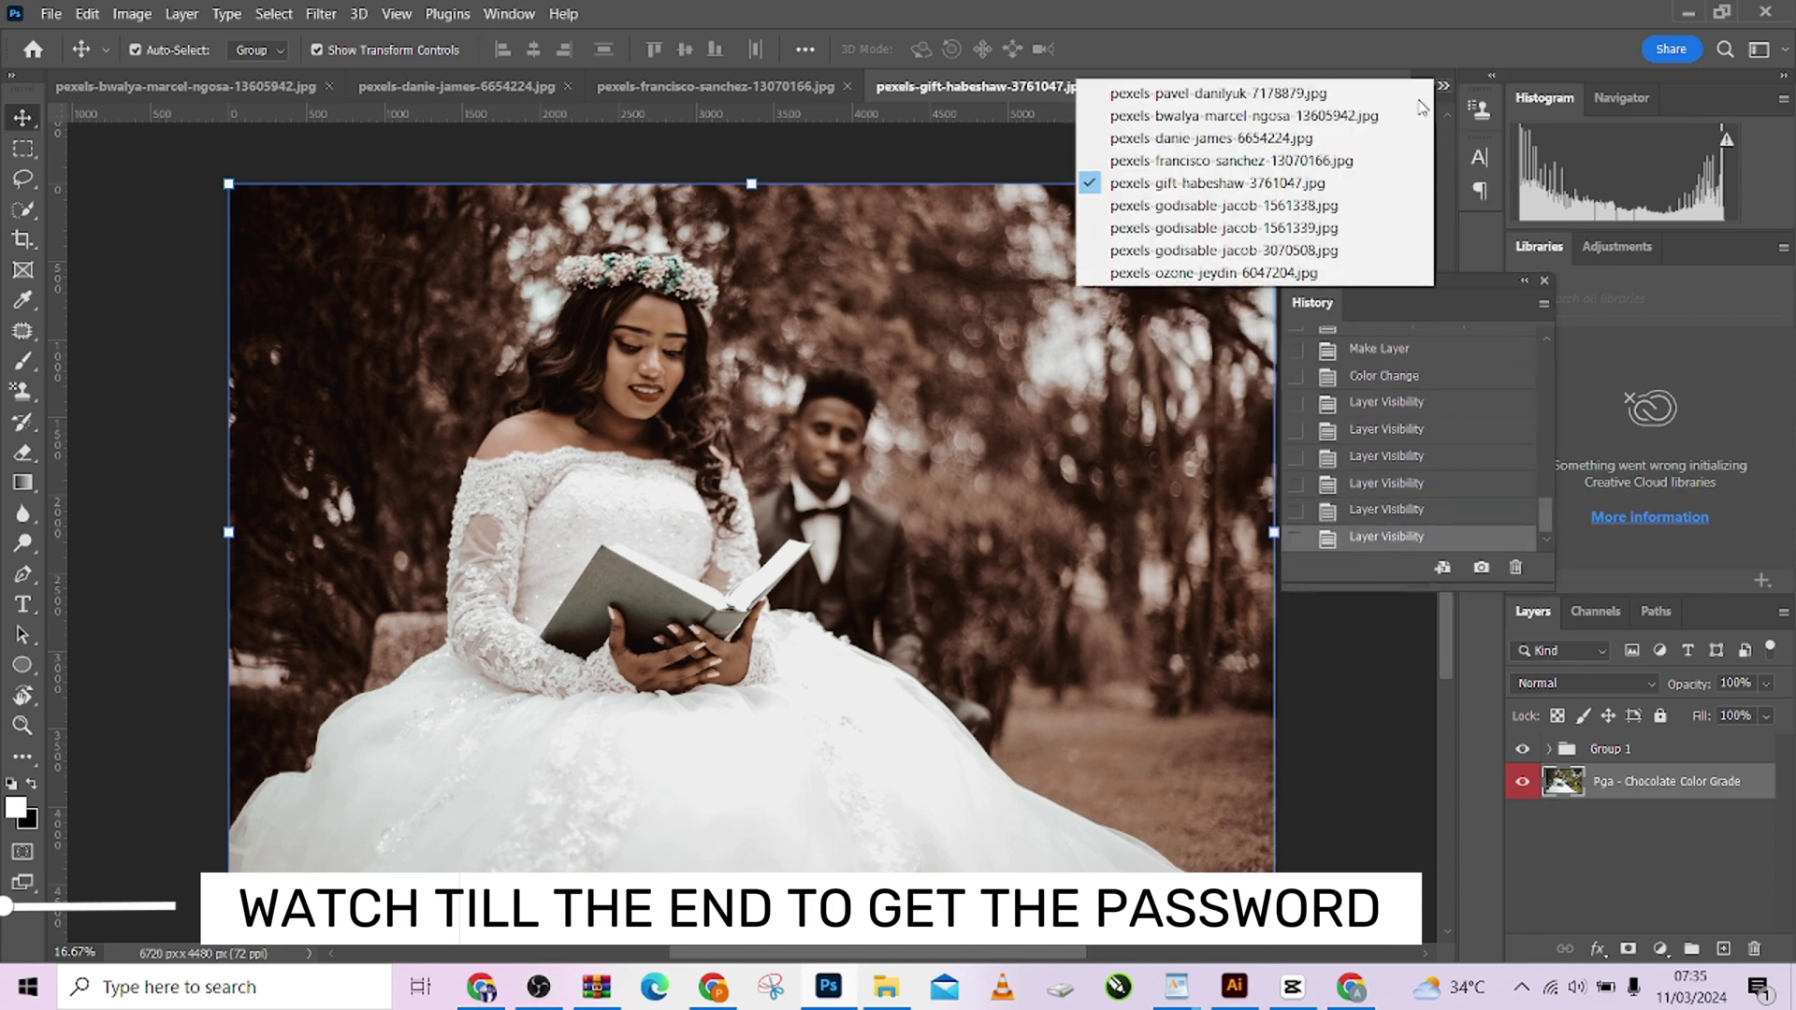
click(1139, 230)
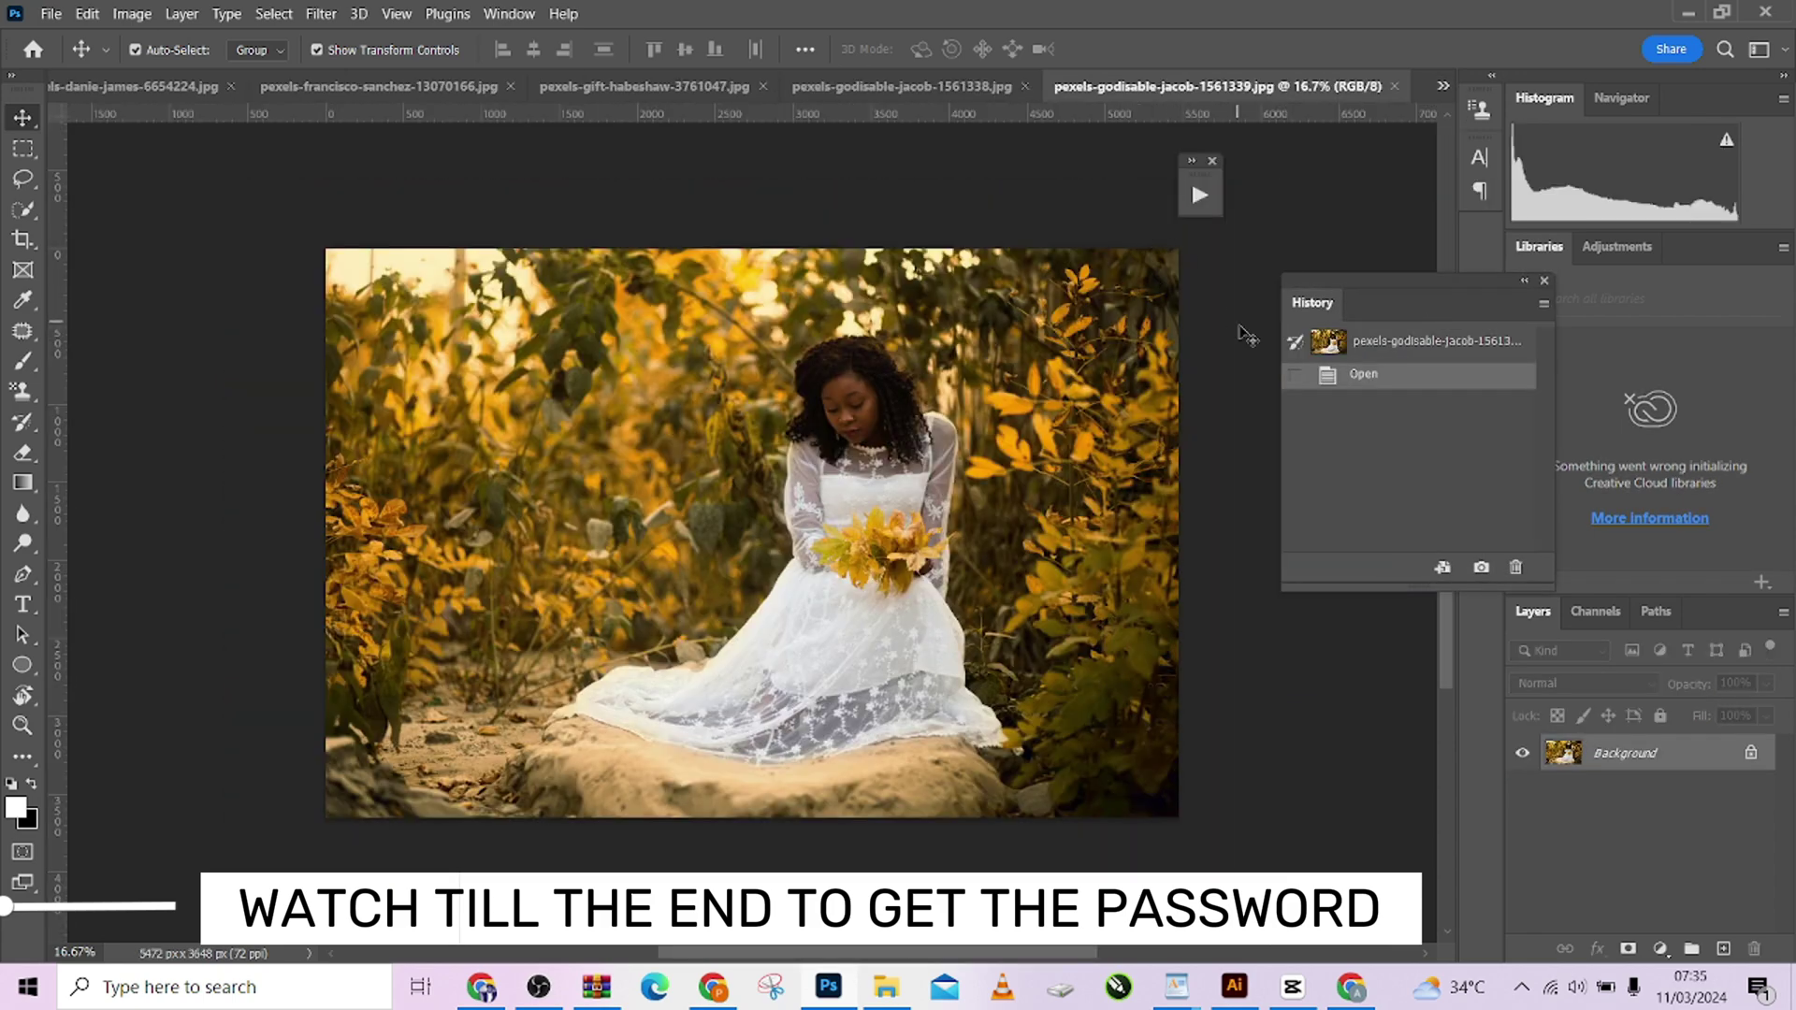
drag(1465, 284, 1282, 245)
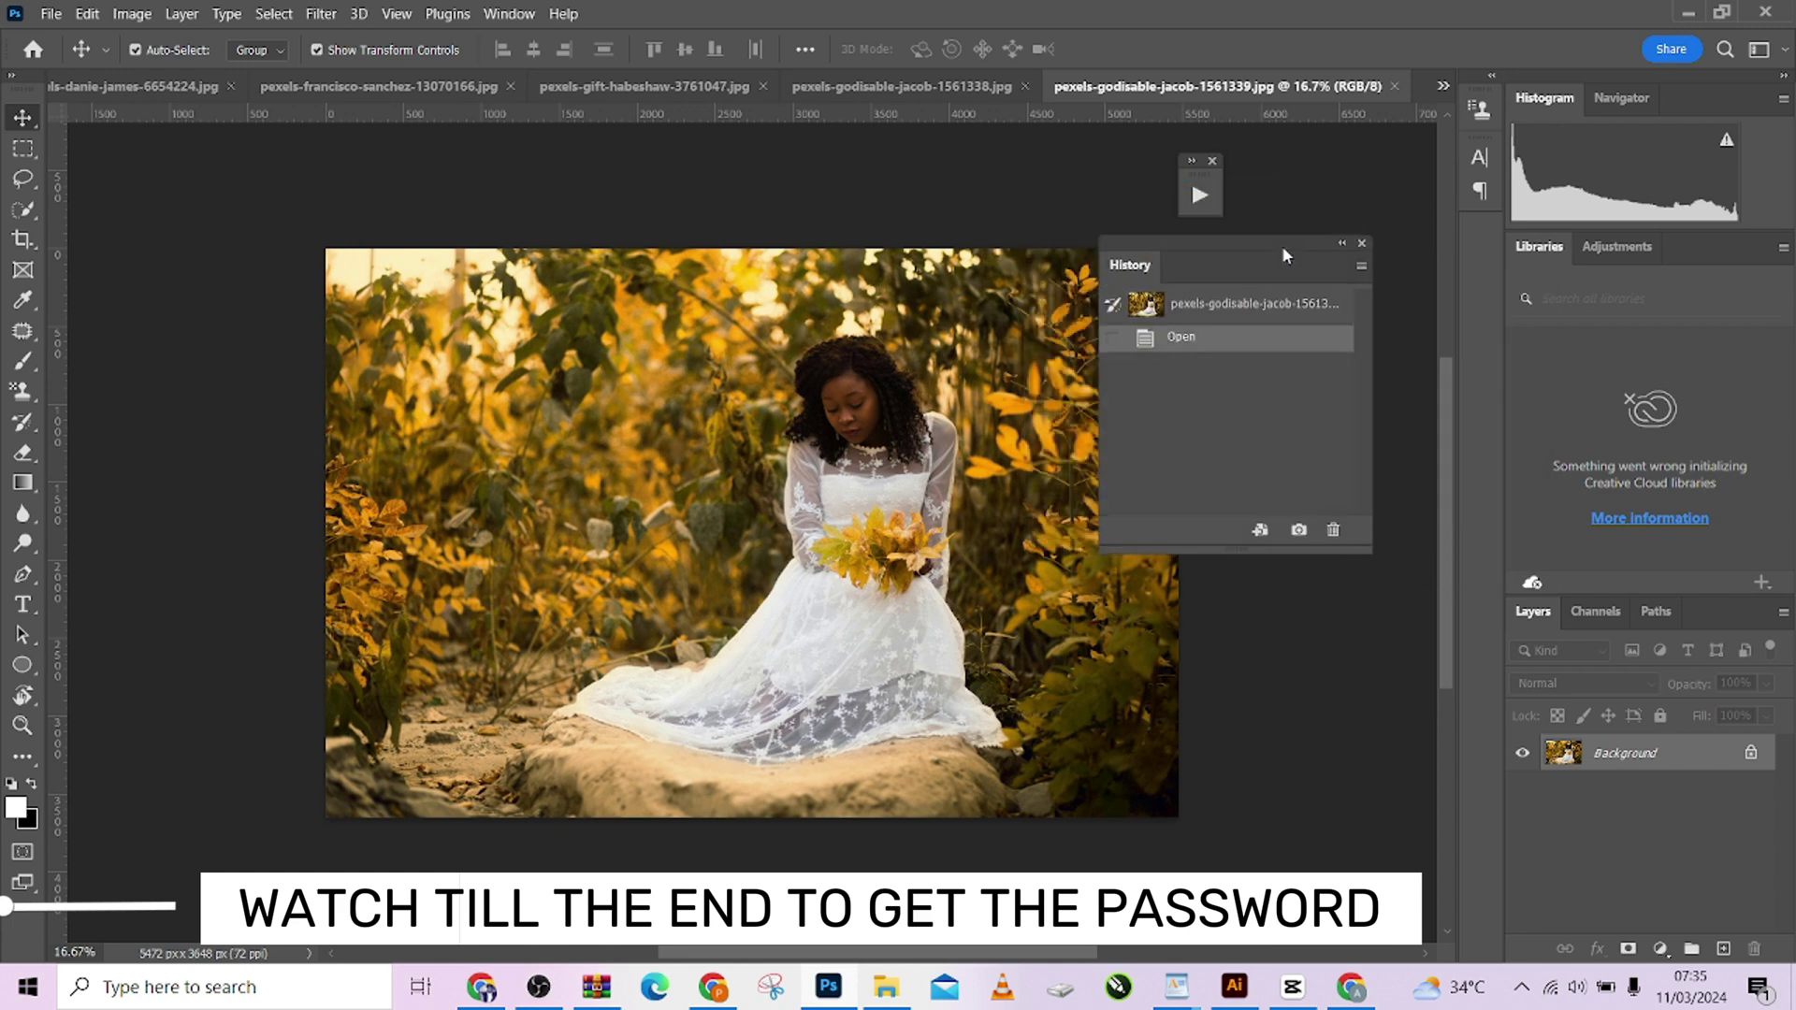
- Reopen the Actions panel and expand the Photografixacademy 10+ action set
click(1201, 193)
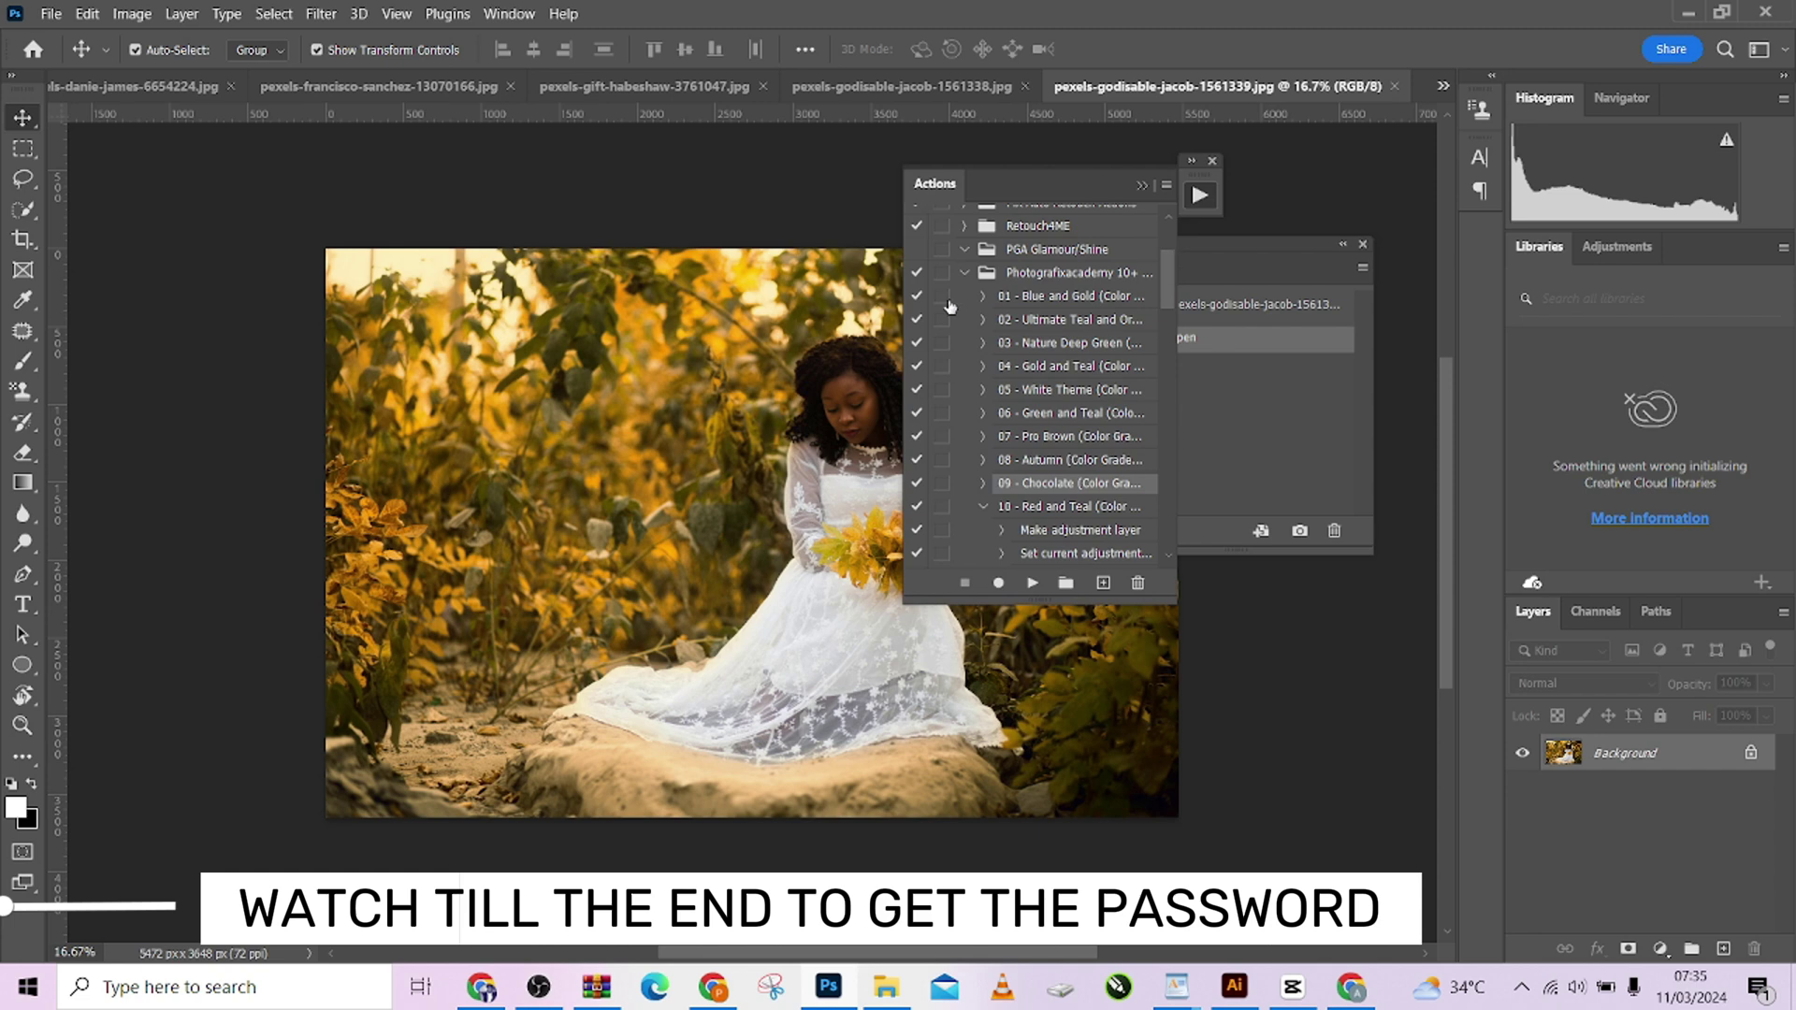
click(965, 273)
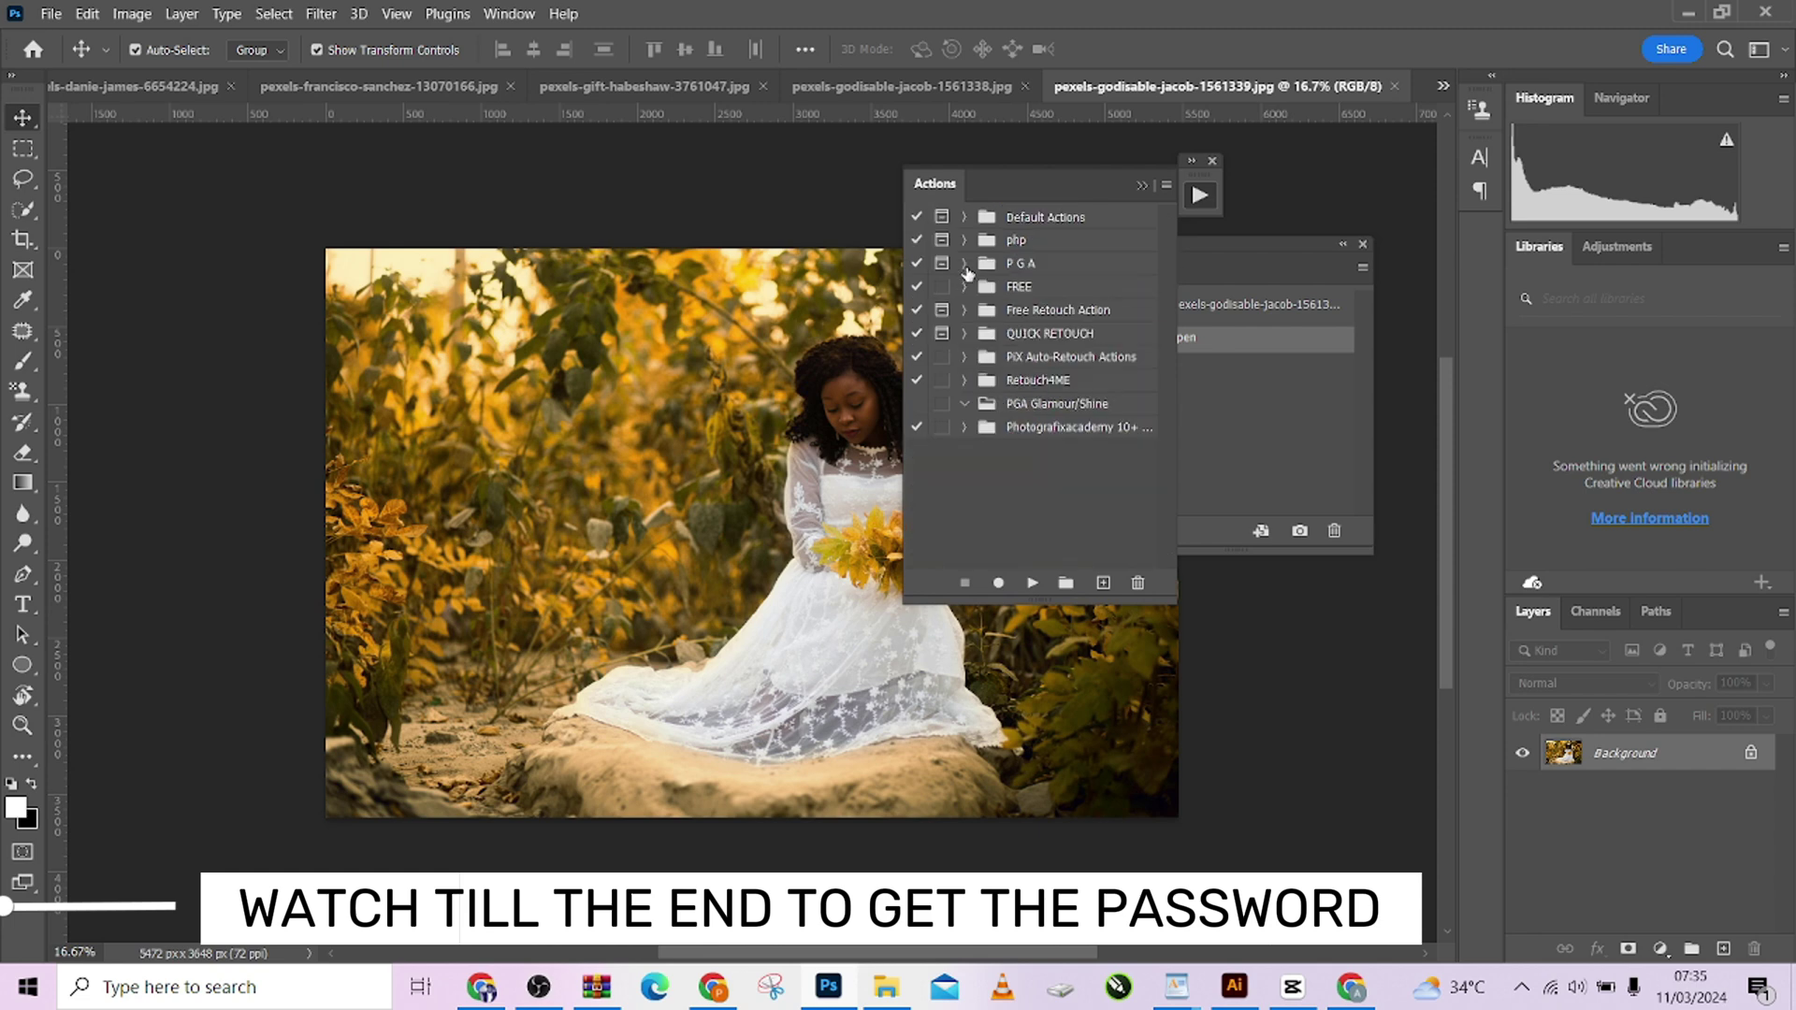
click(964, 428)
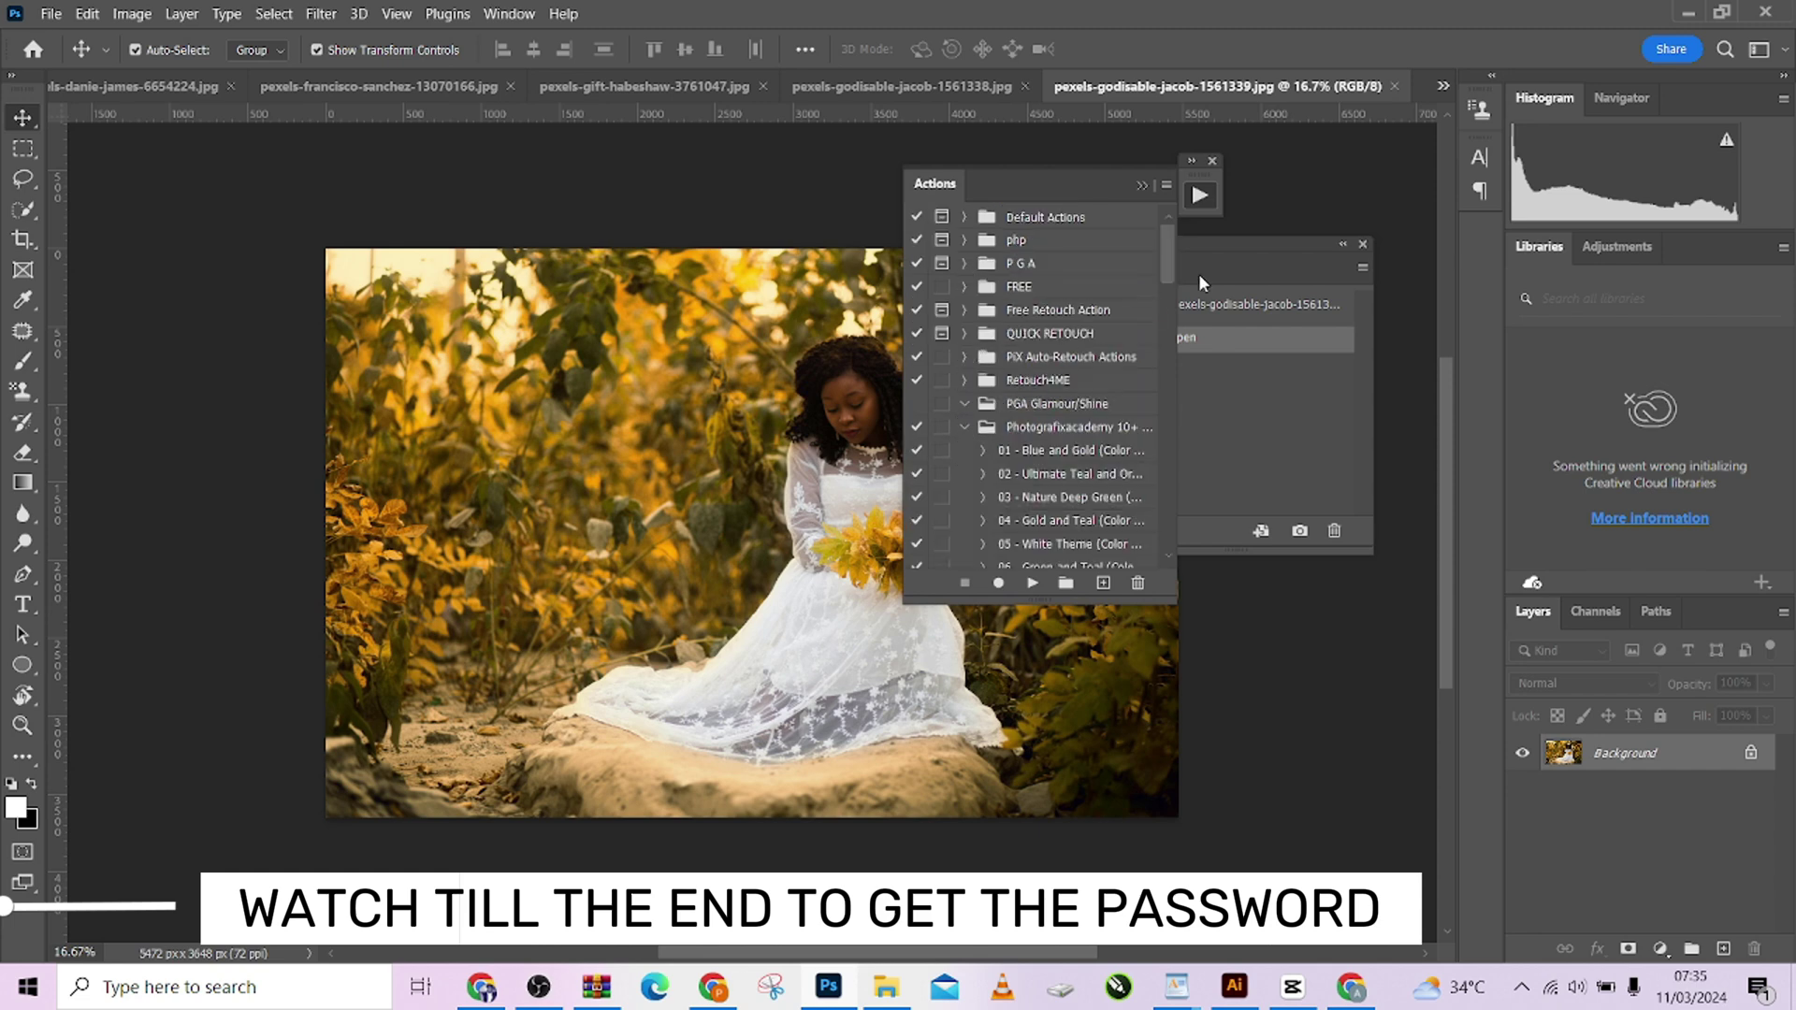
mouse_move(1166, 244)
mouse_down()
mouse_move(1163, 393)
mouse_move(1165, 268)
mouse_up()
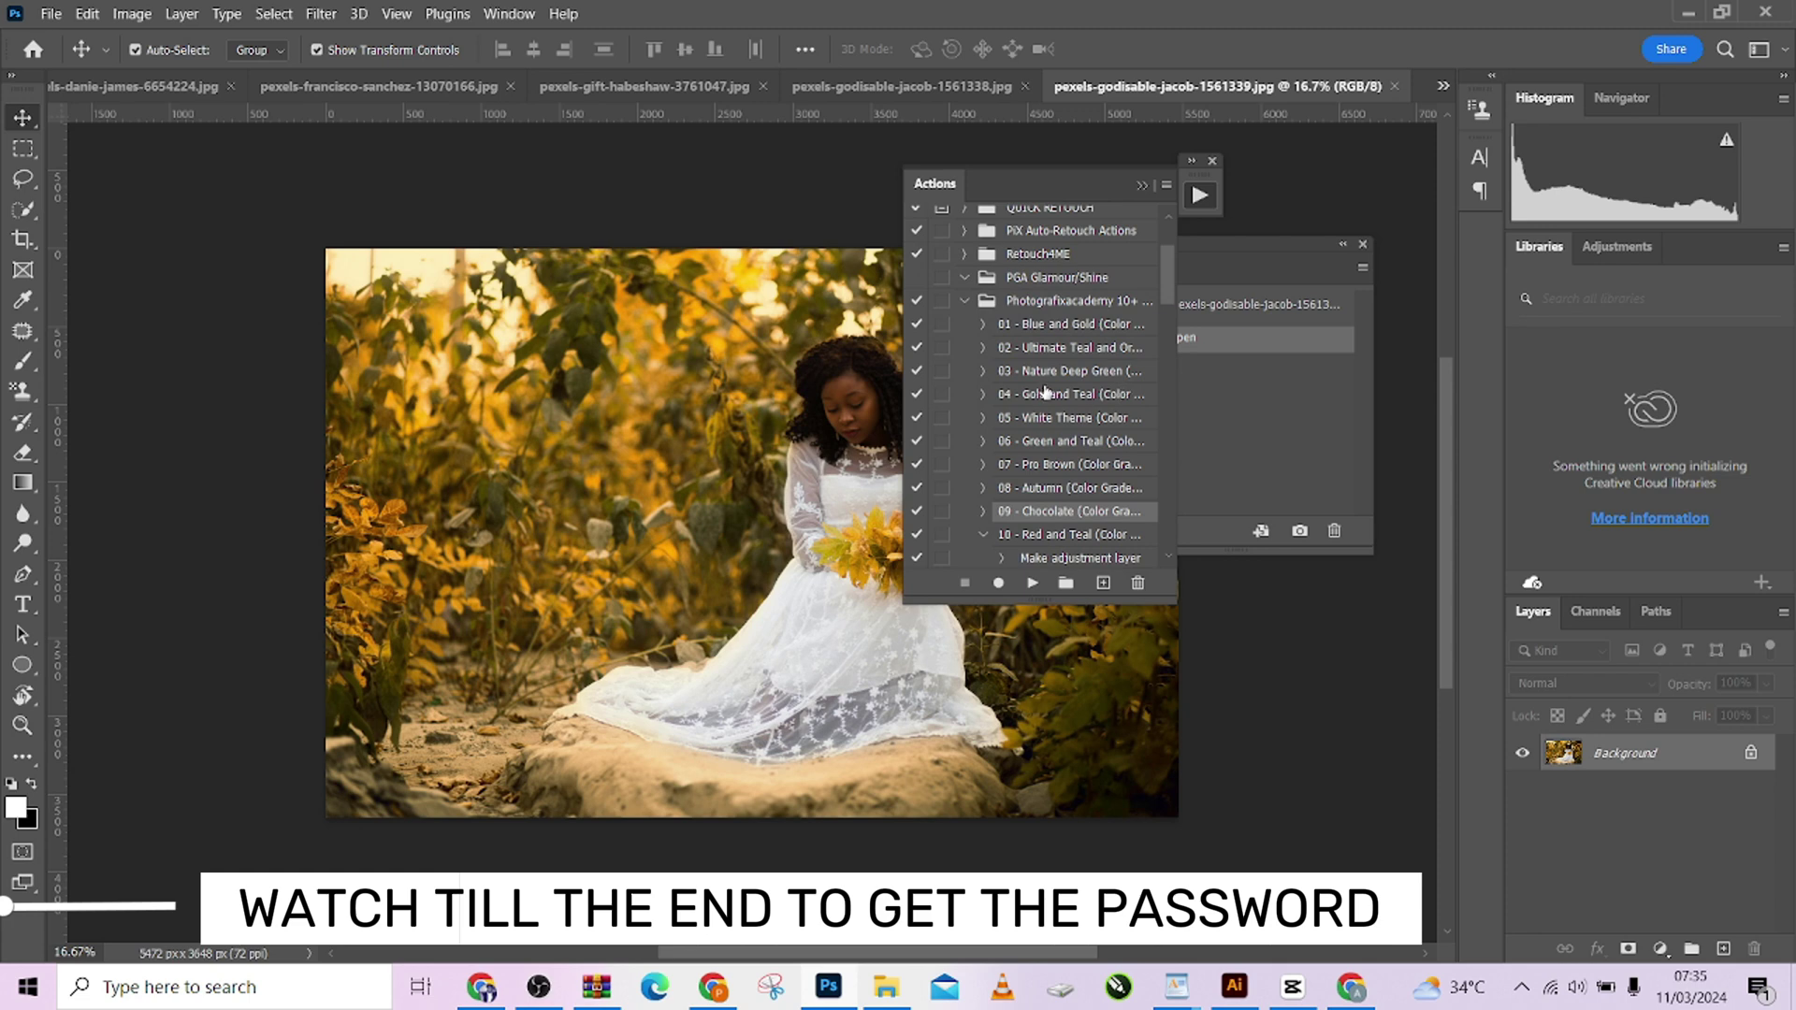
click(1037, 420)
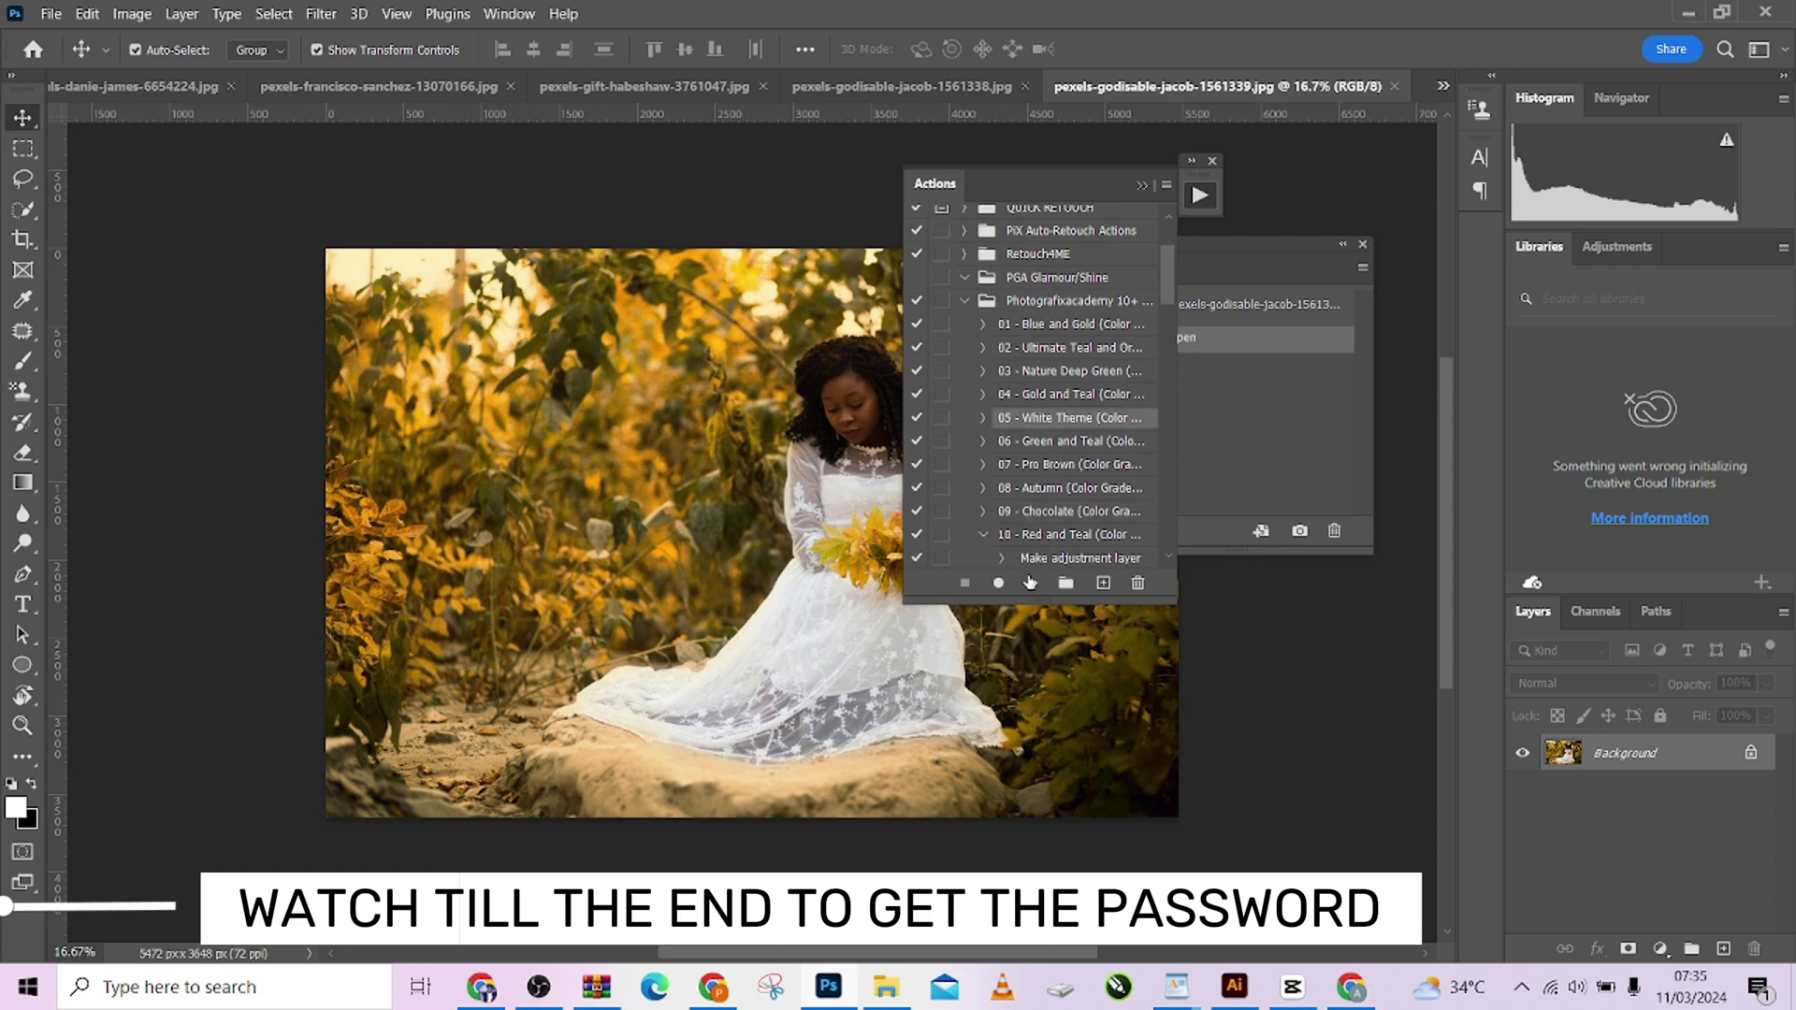
click(1030, 582)
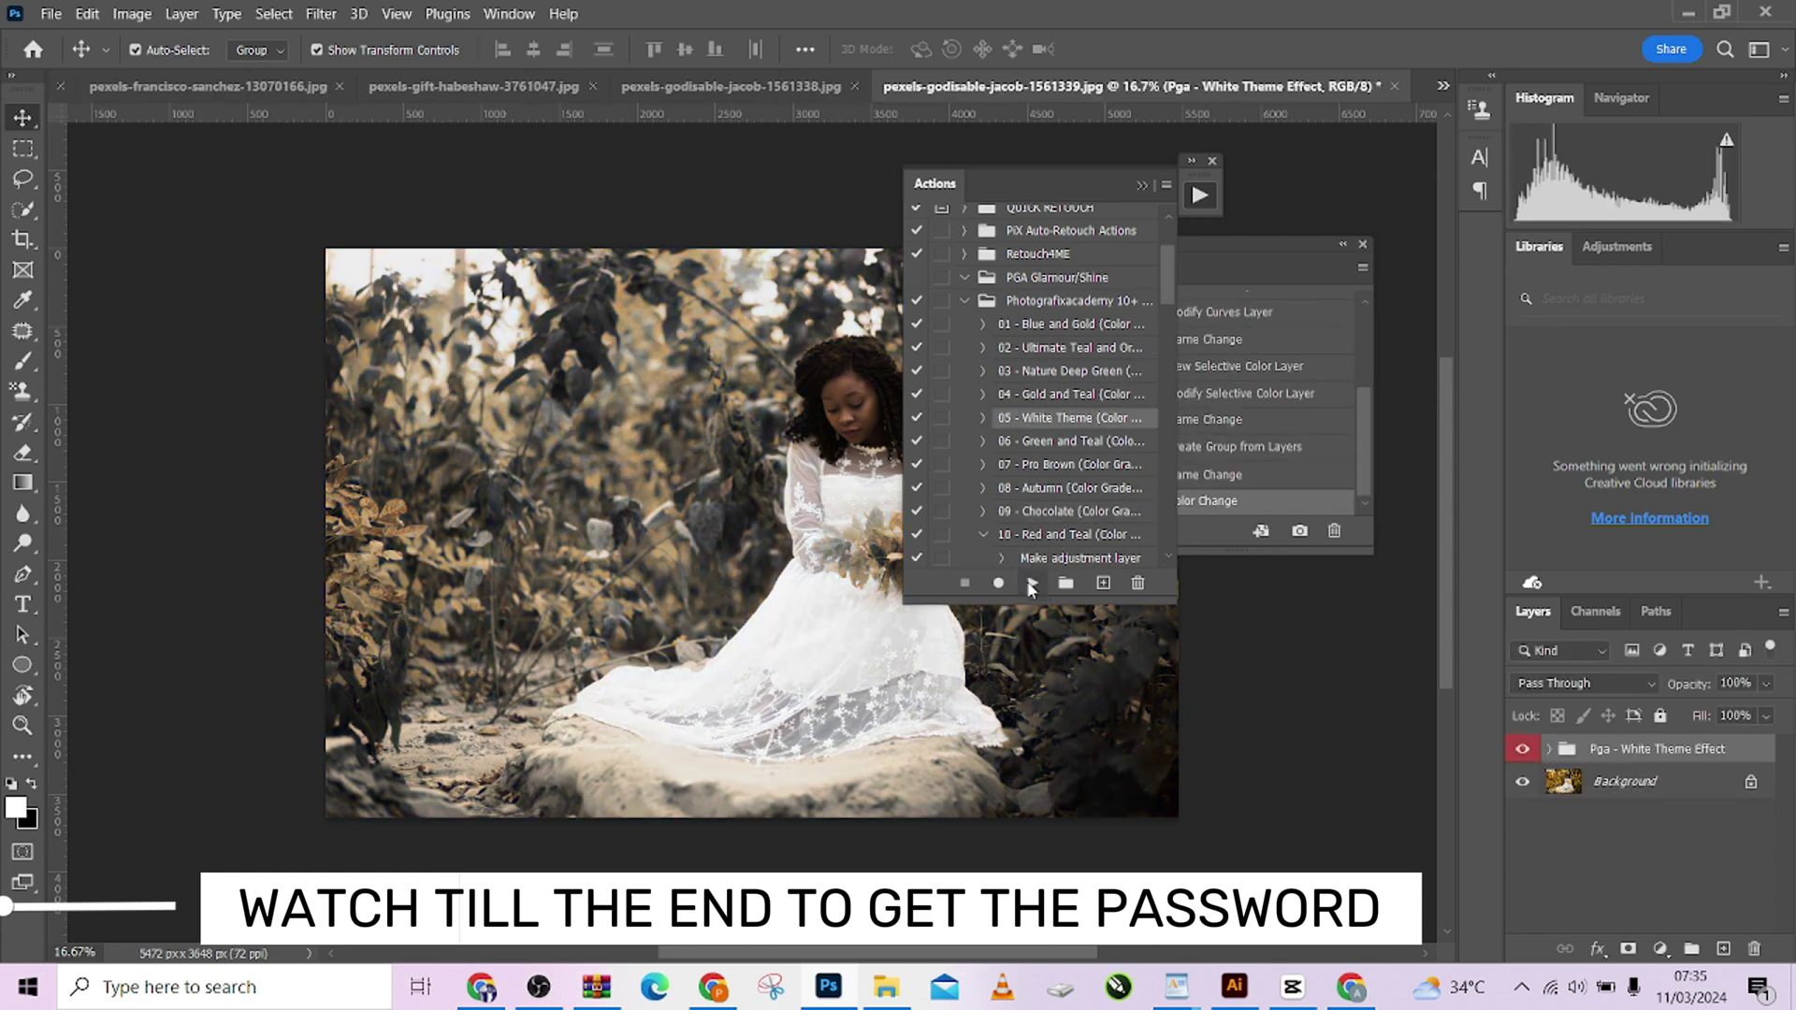
click(1140, 185)
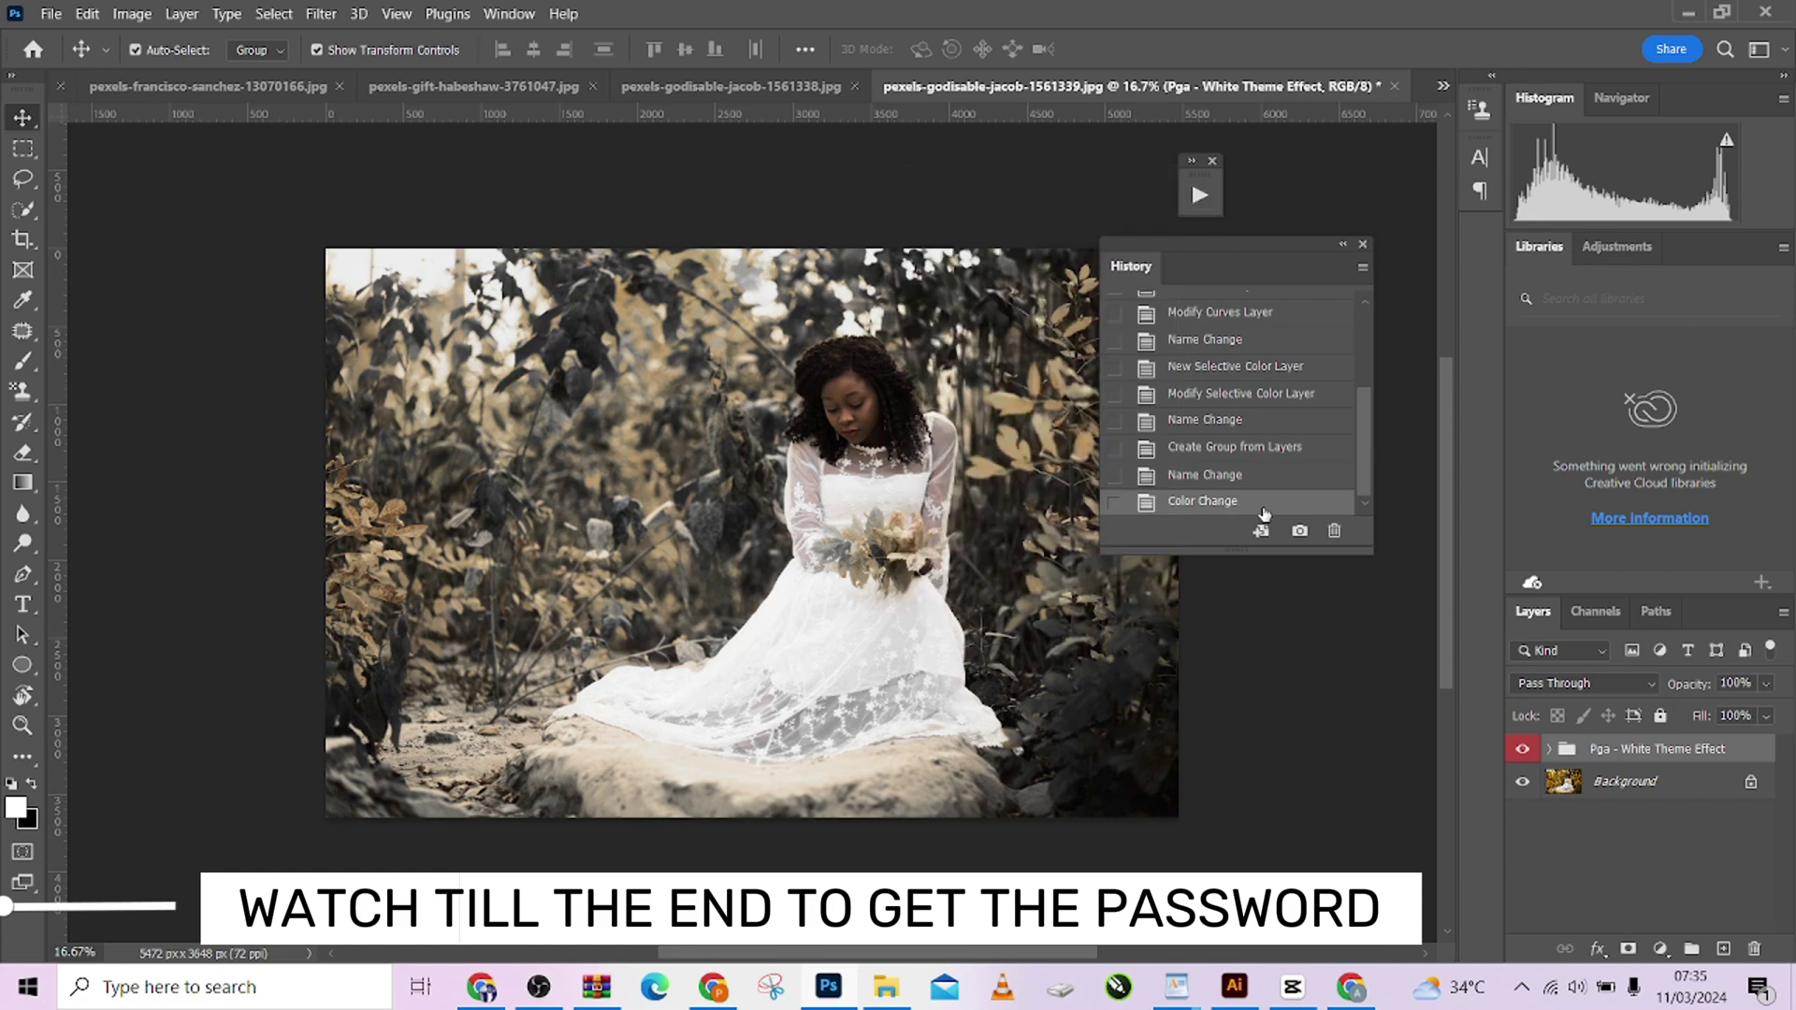
click(1524, 748)
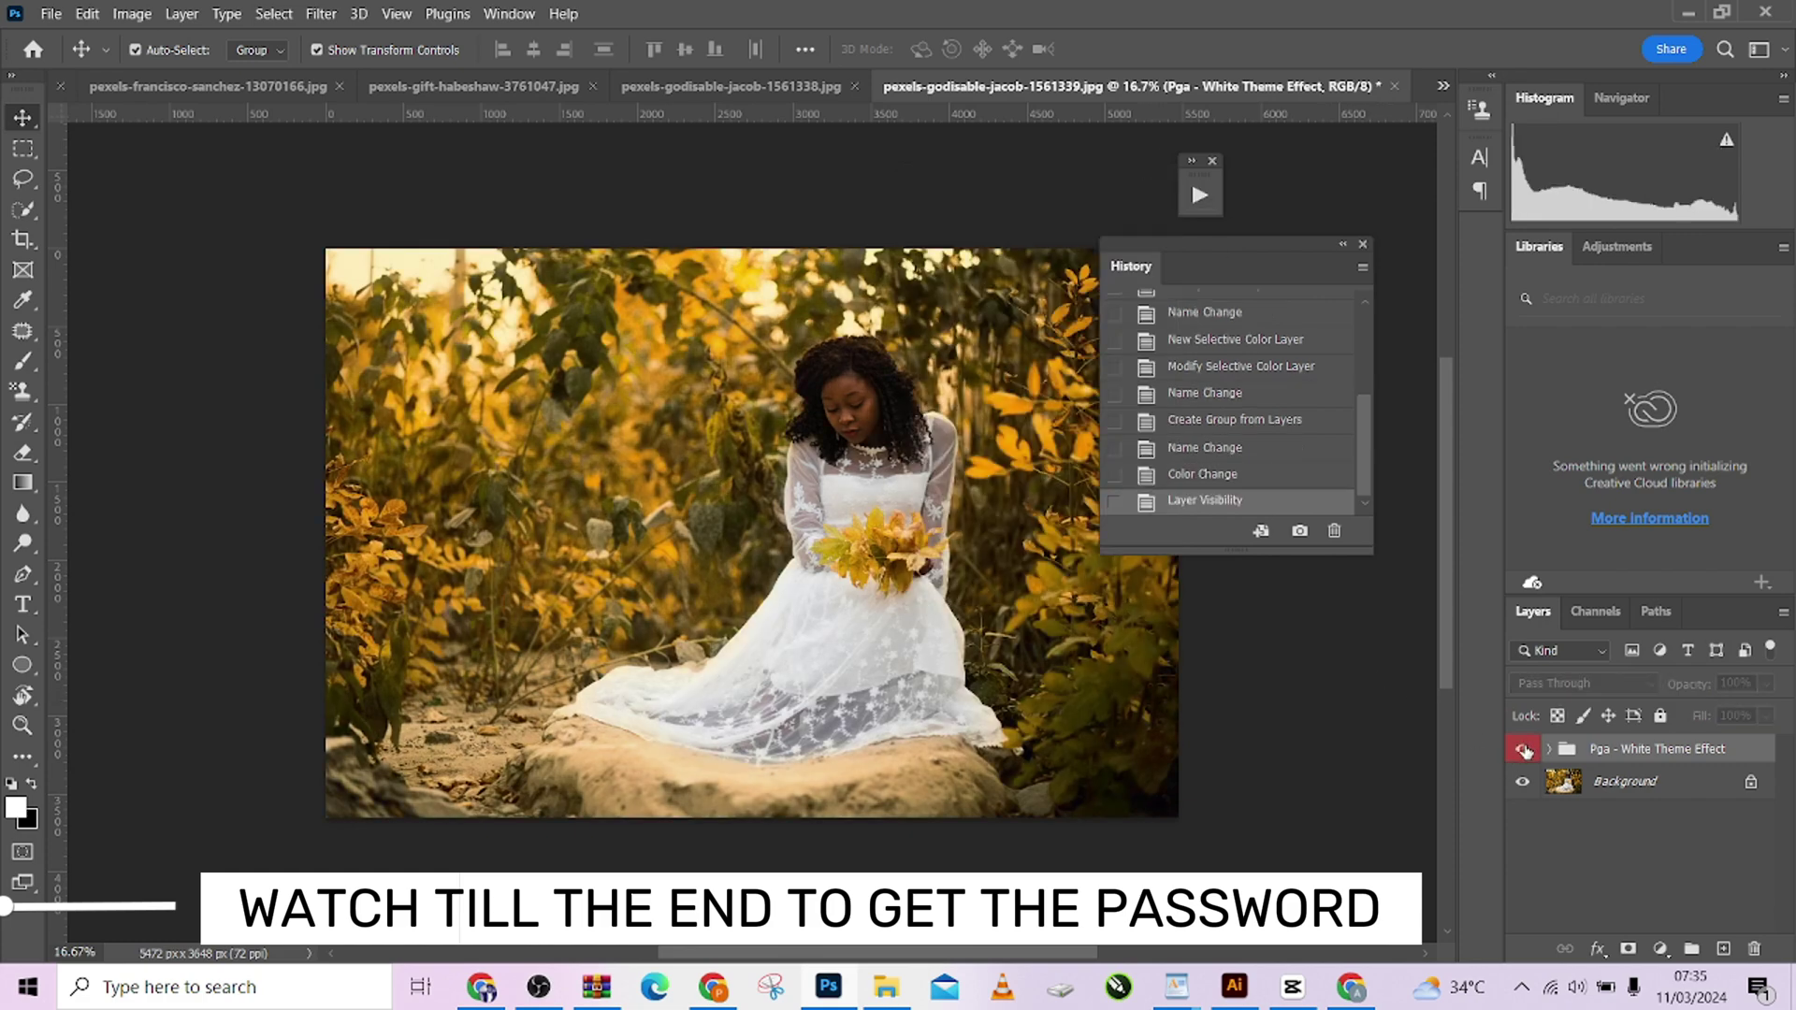
click(1522, 749)
click(1523, 750)
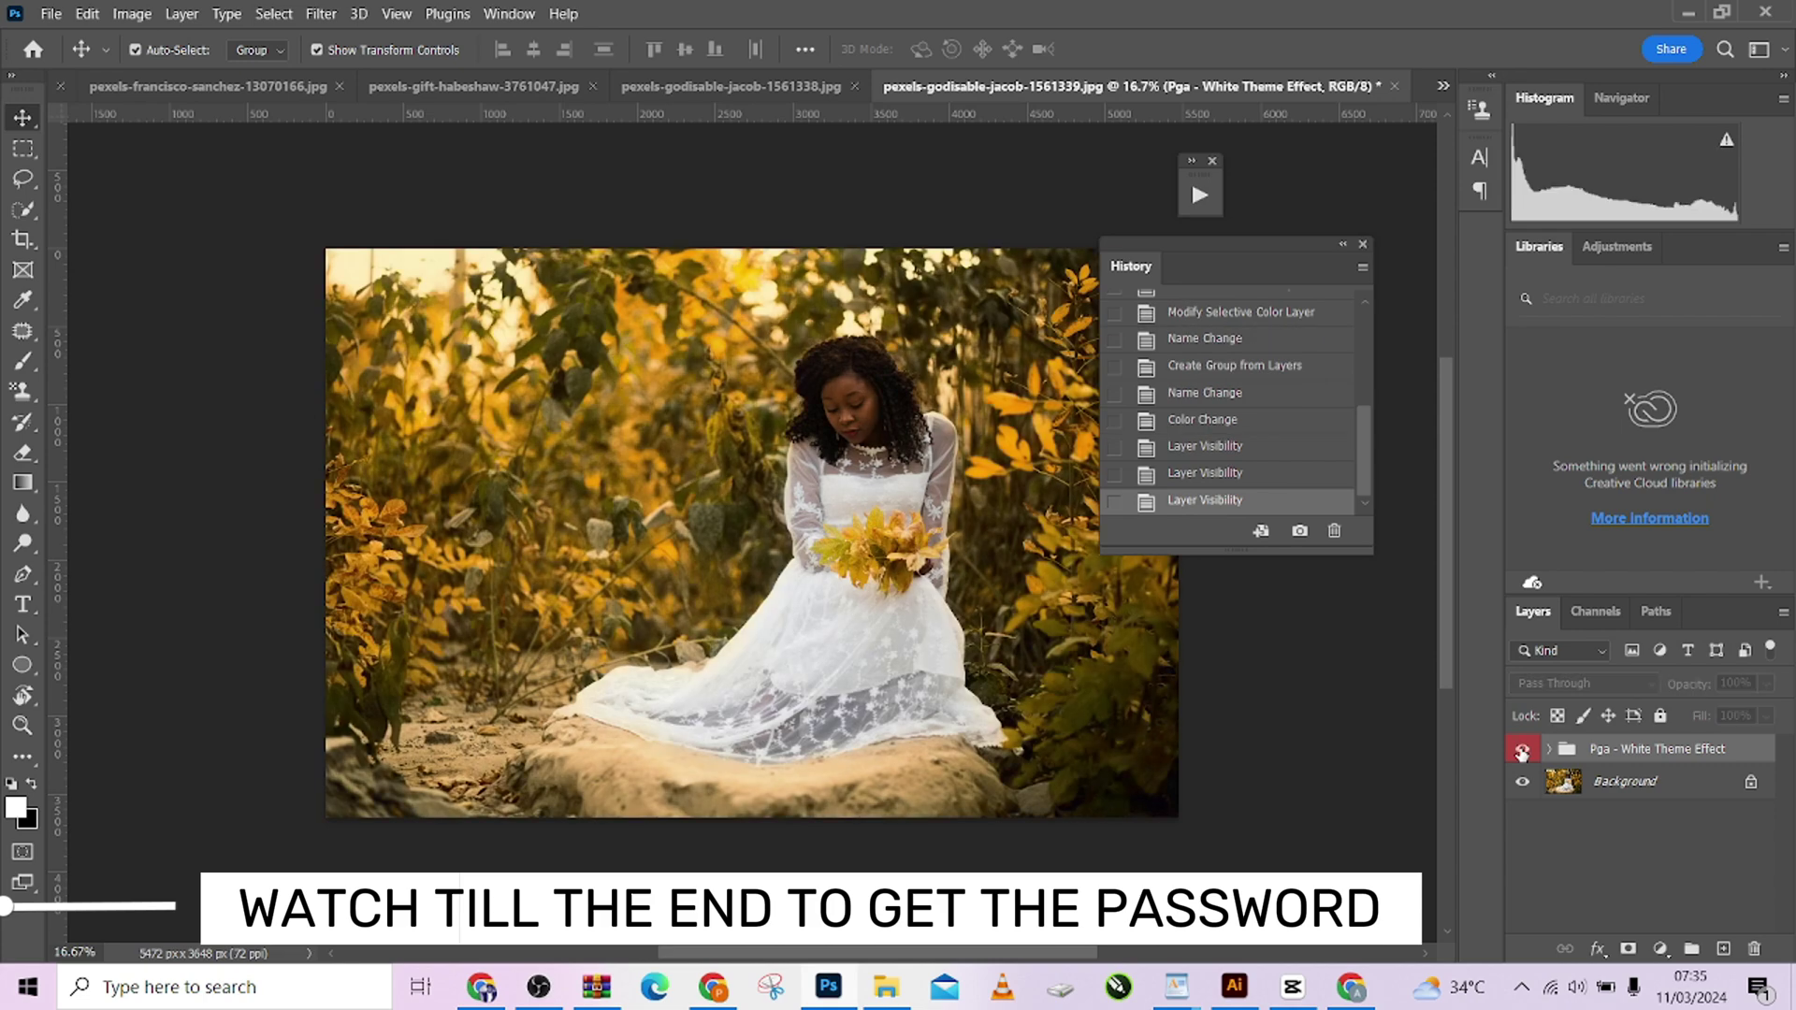
click(1522, 750)
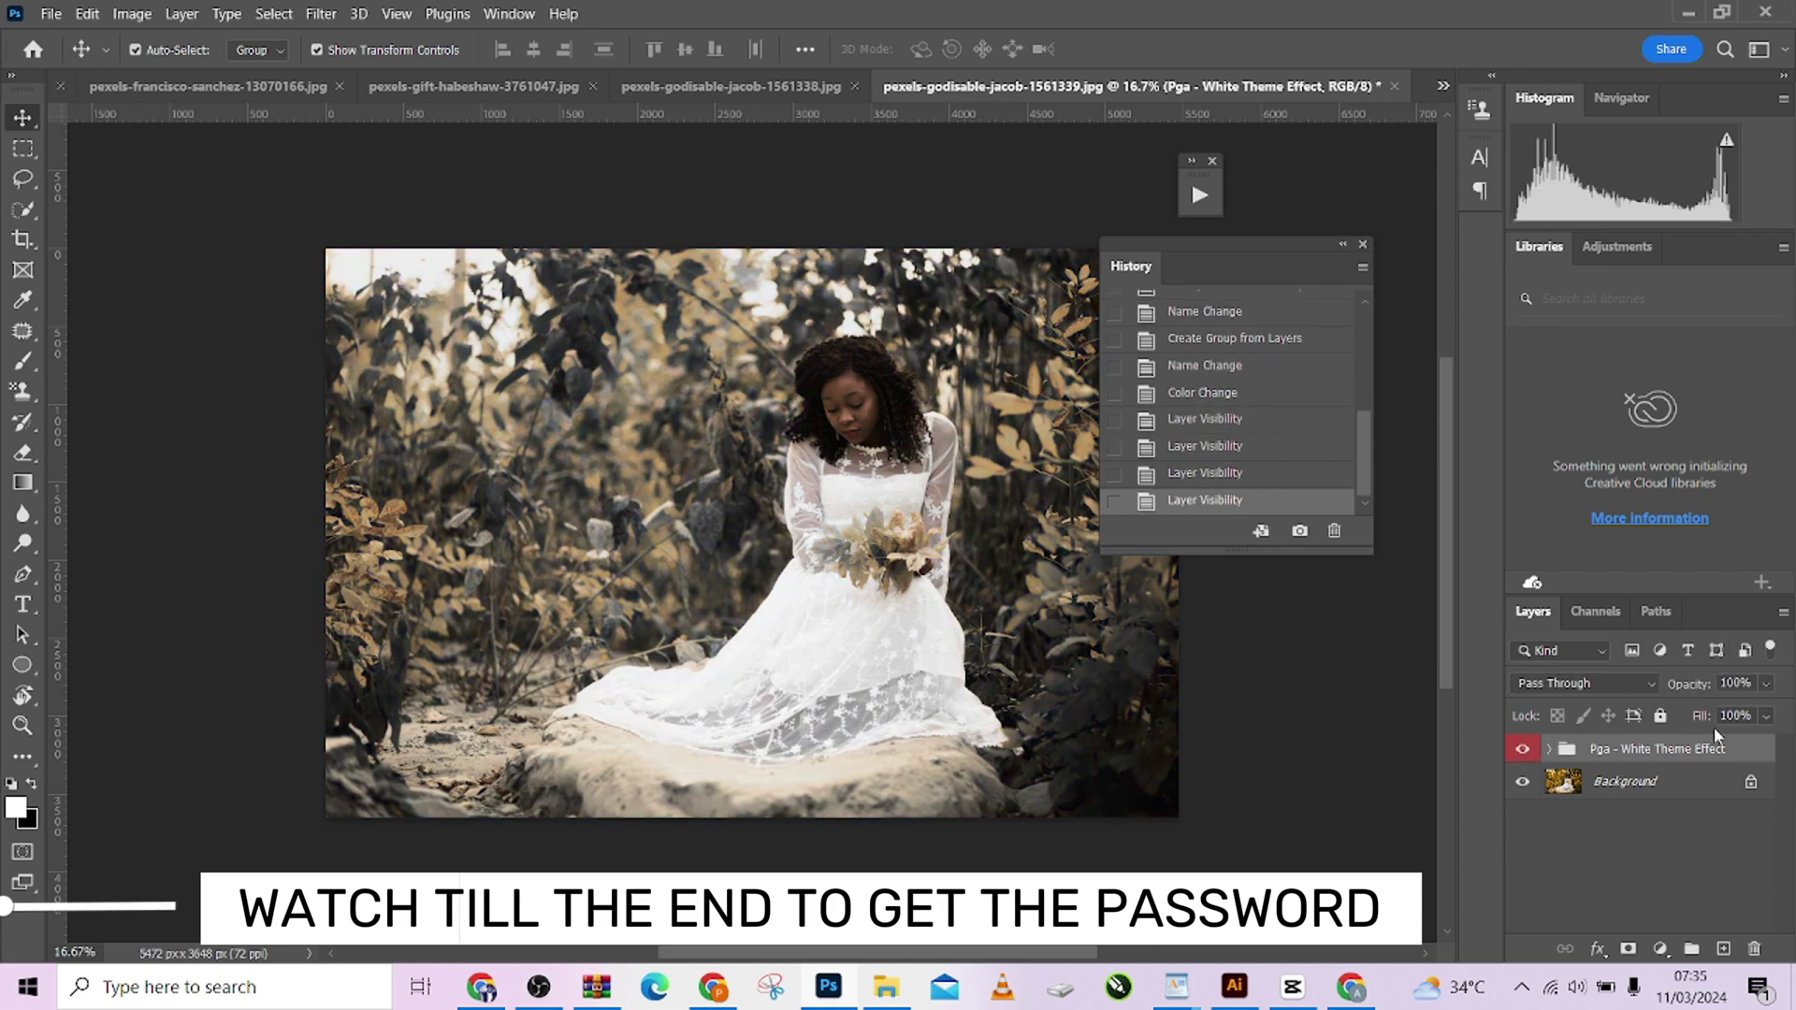
click(1755, 949)
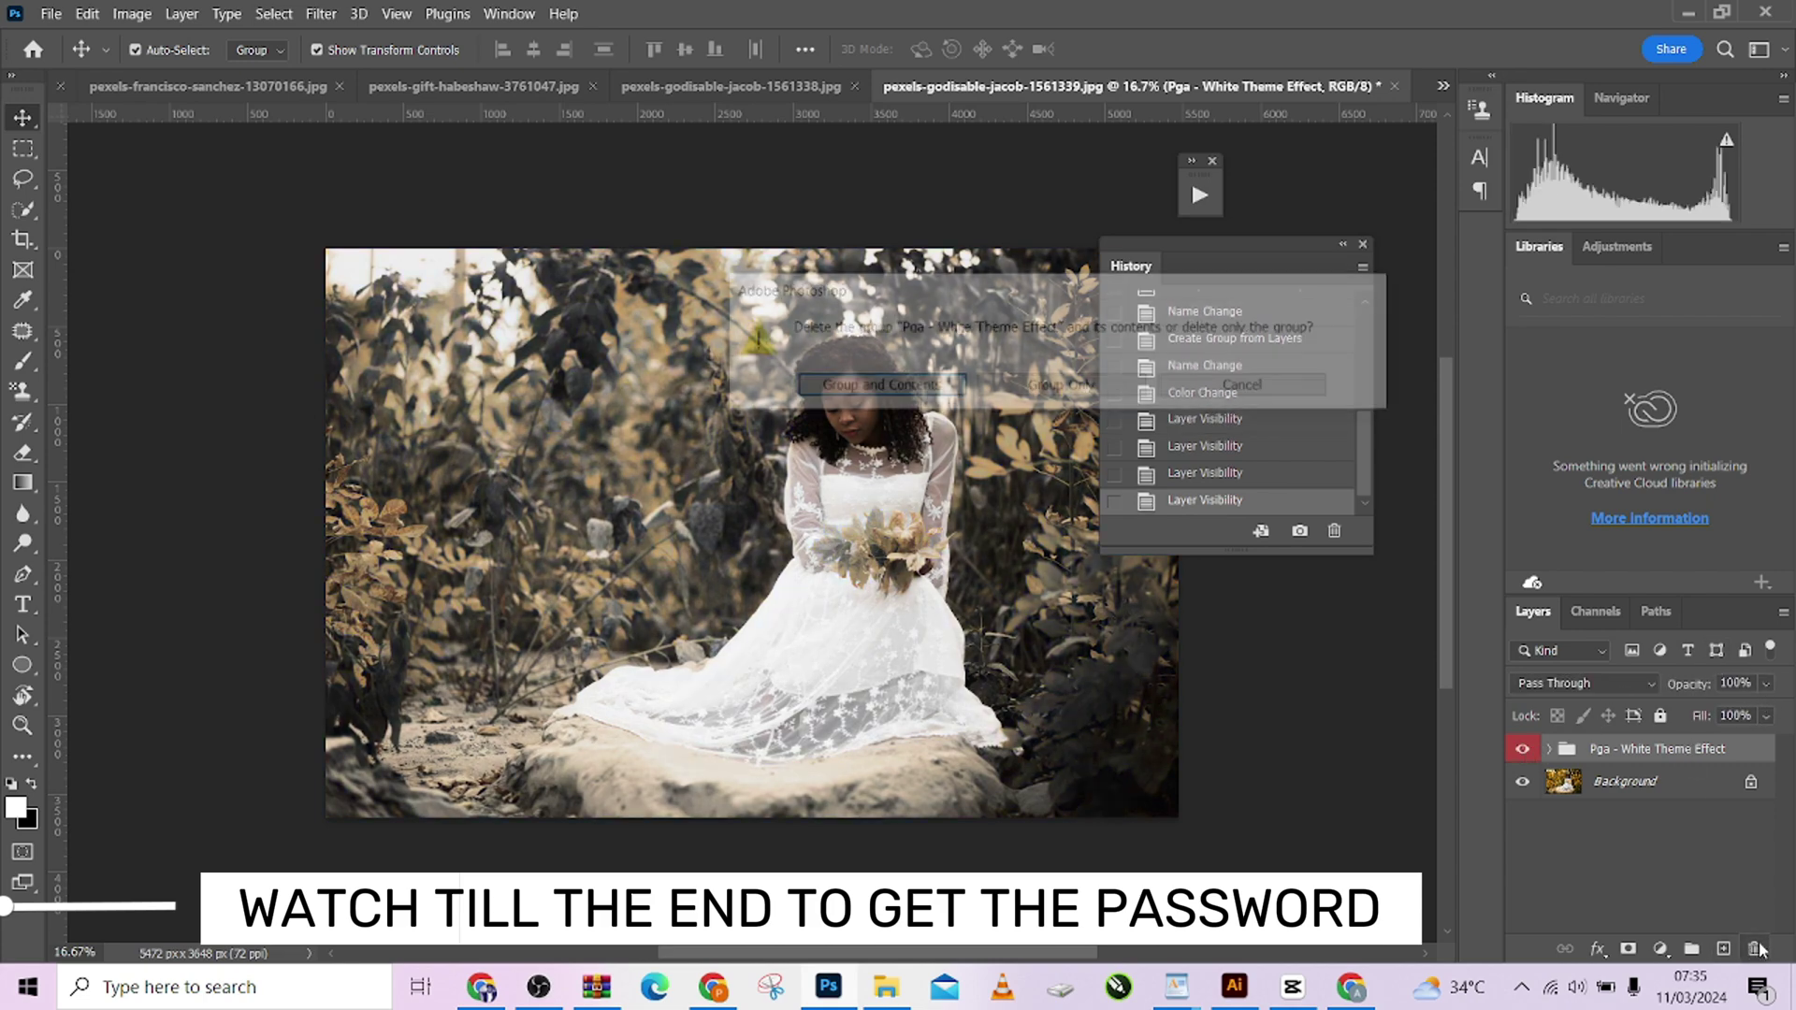
click(877, 386)
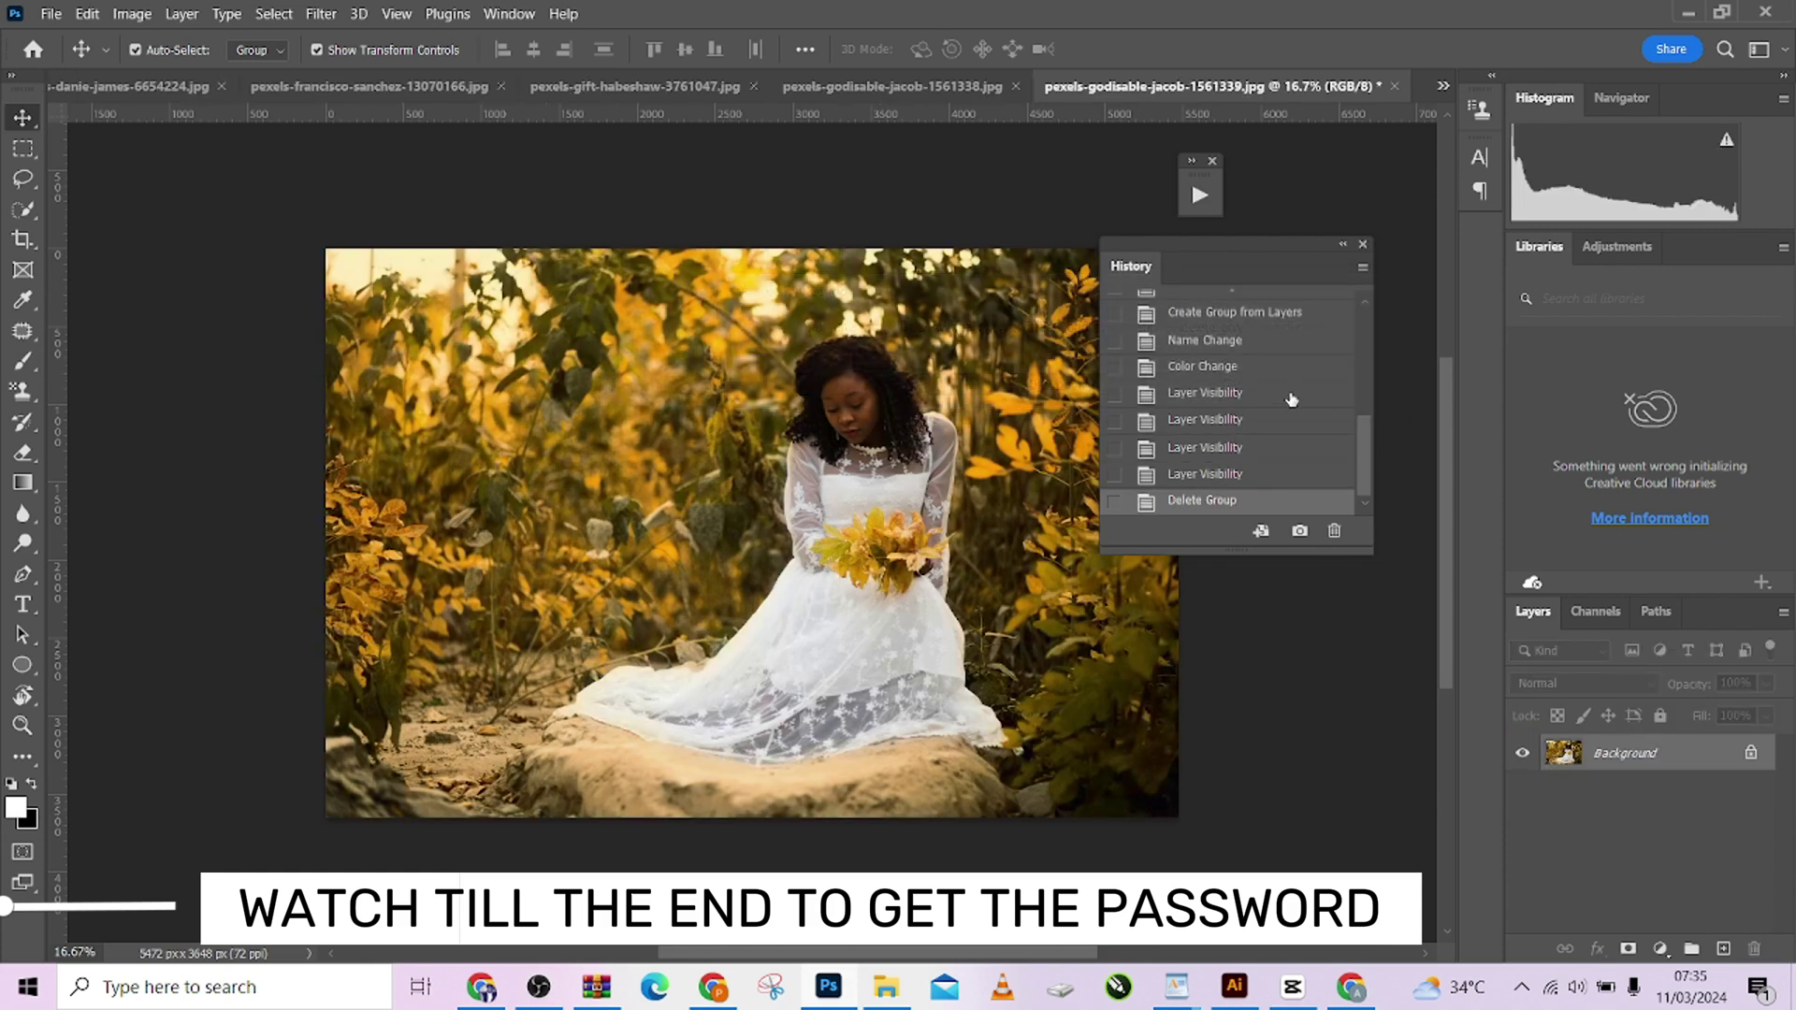
click(1199, 195)
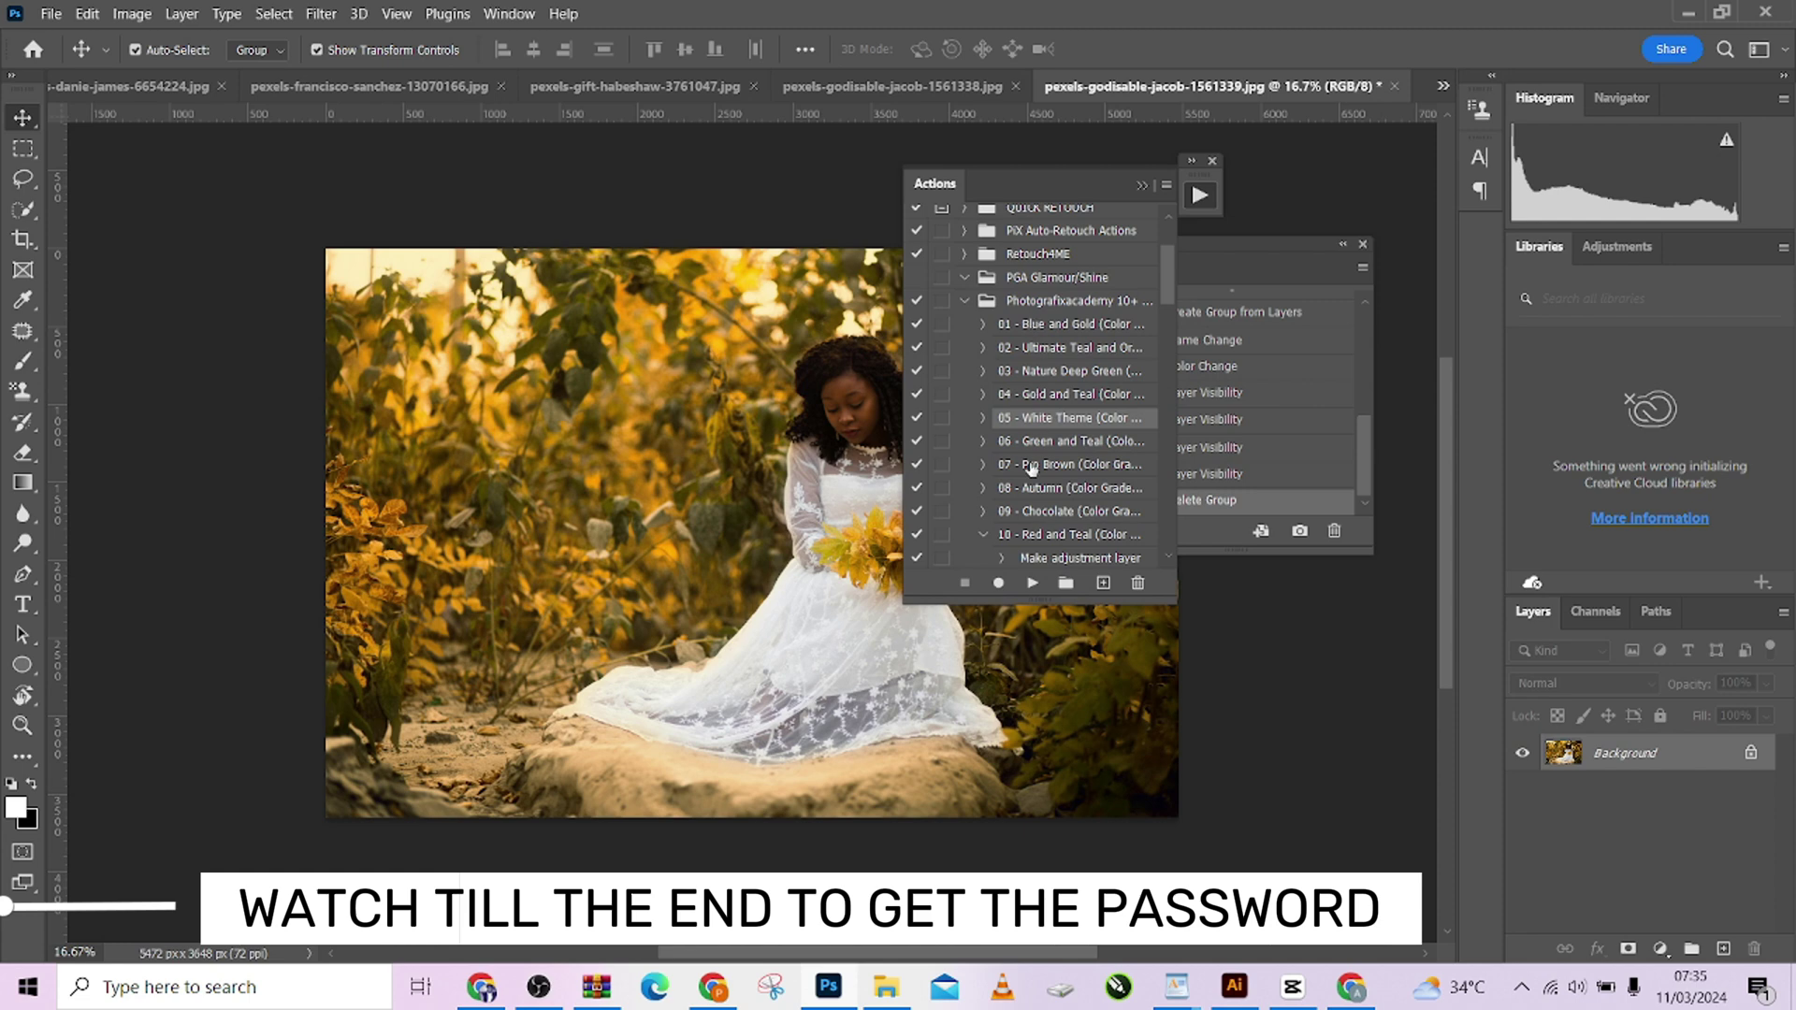
- Play the 01 - Blue and Gold action on the seated-bride photo
click(1049, 325)
click(1033, 583)
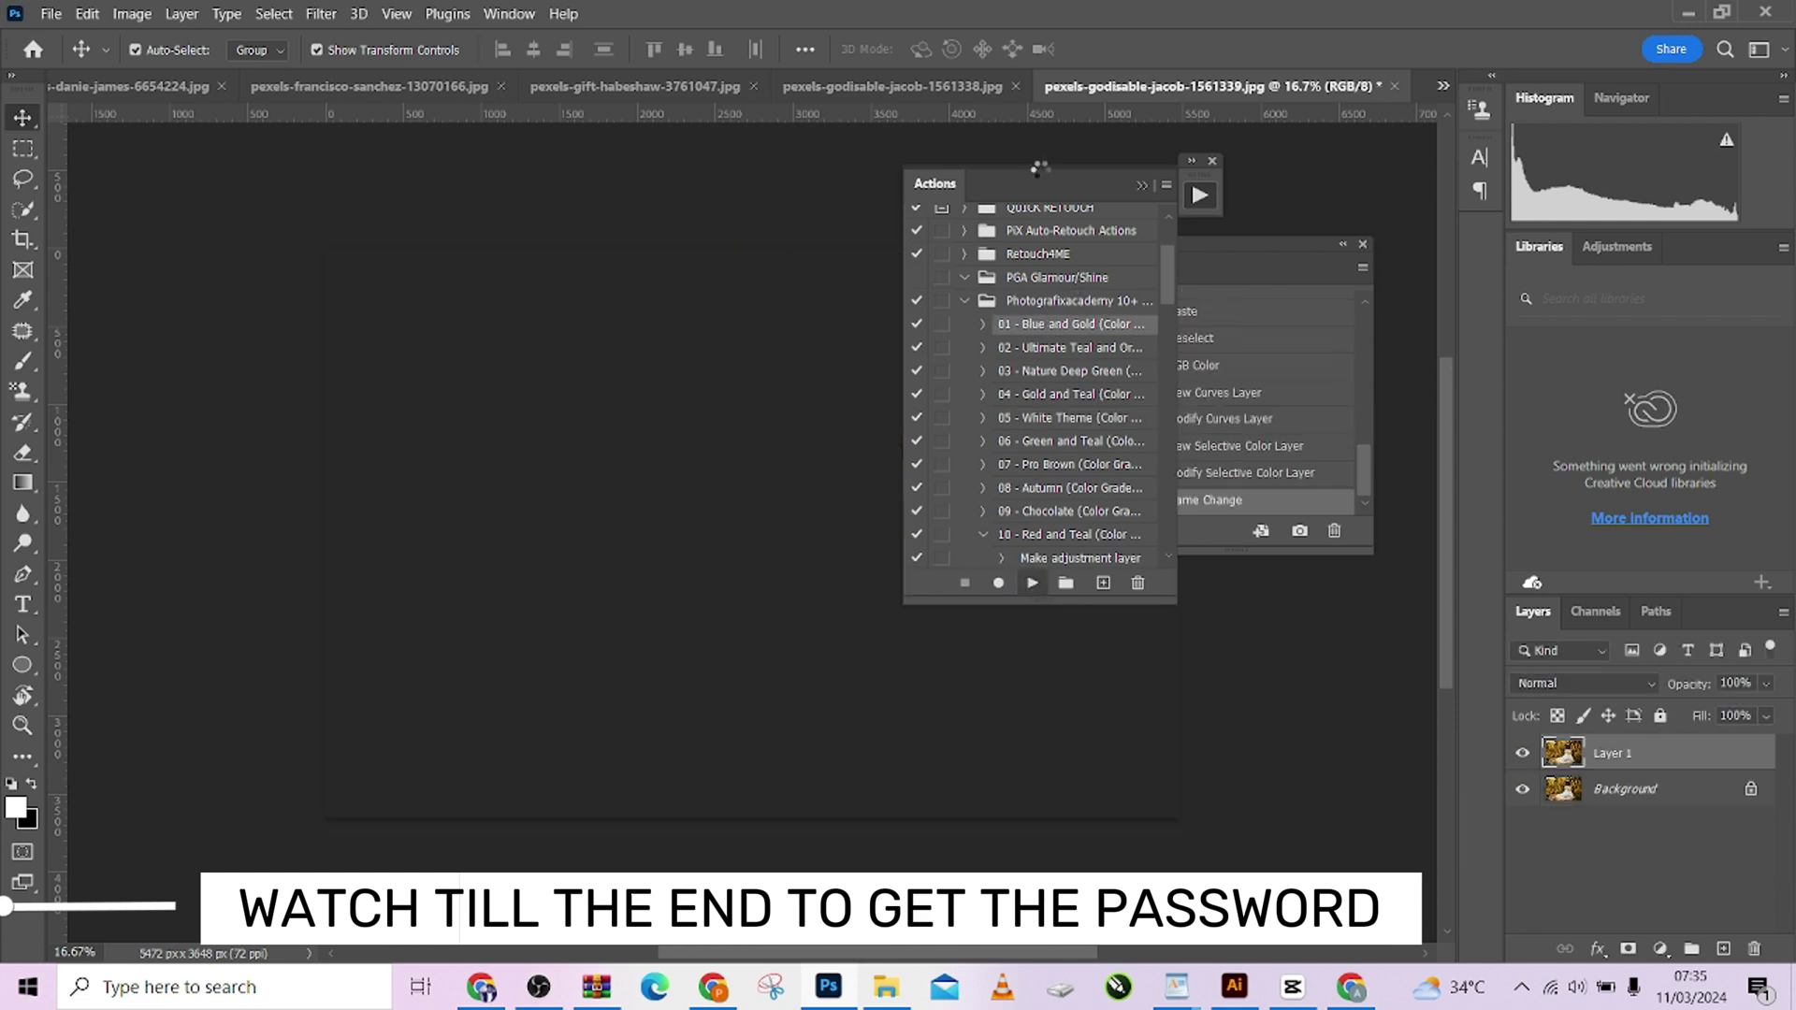
drag(1036, 174, 1270, 187)
- Toggle the Pga - Blue & Gold Color Grade group on and off to compare
click(1524, 751)
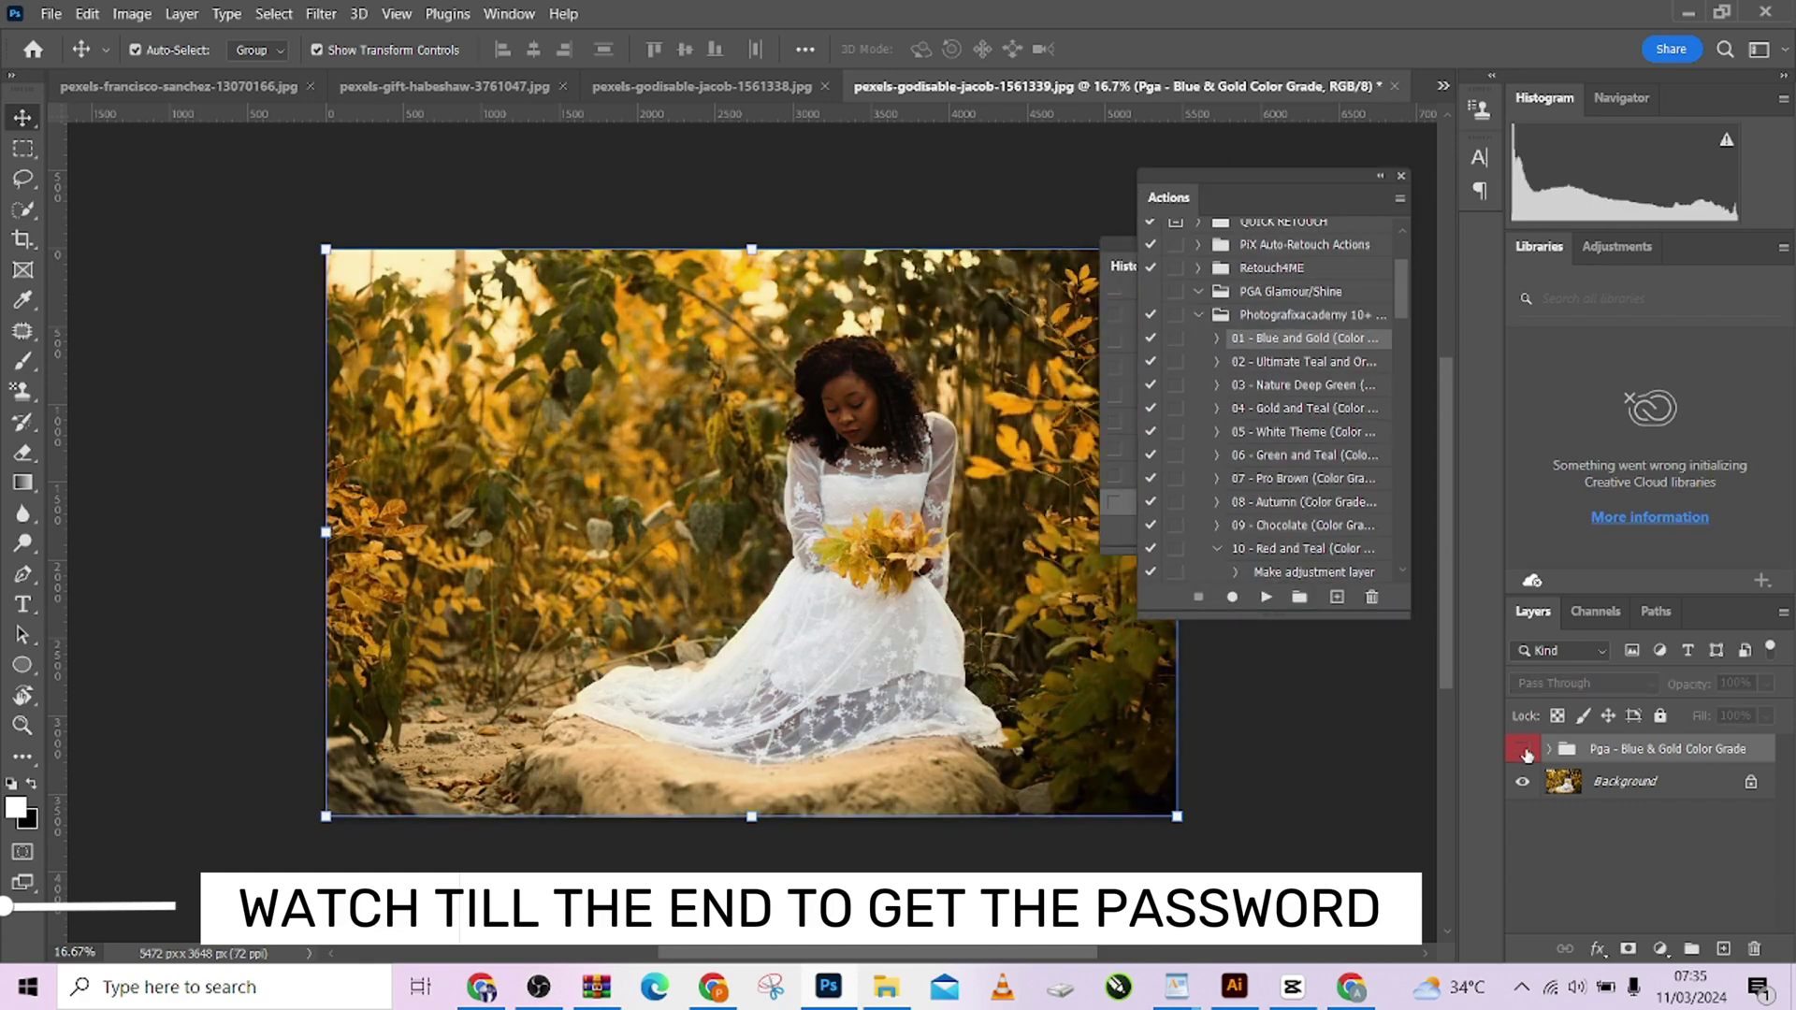
click(1524, 751)
click(1524, 751)
click(1524, 752)
drag(1249, 177, 1354, 181)
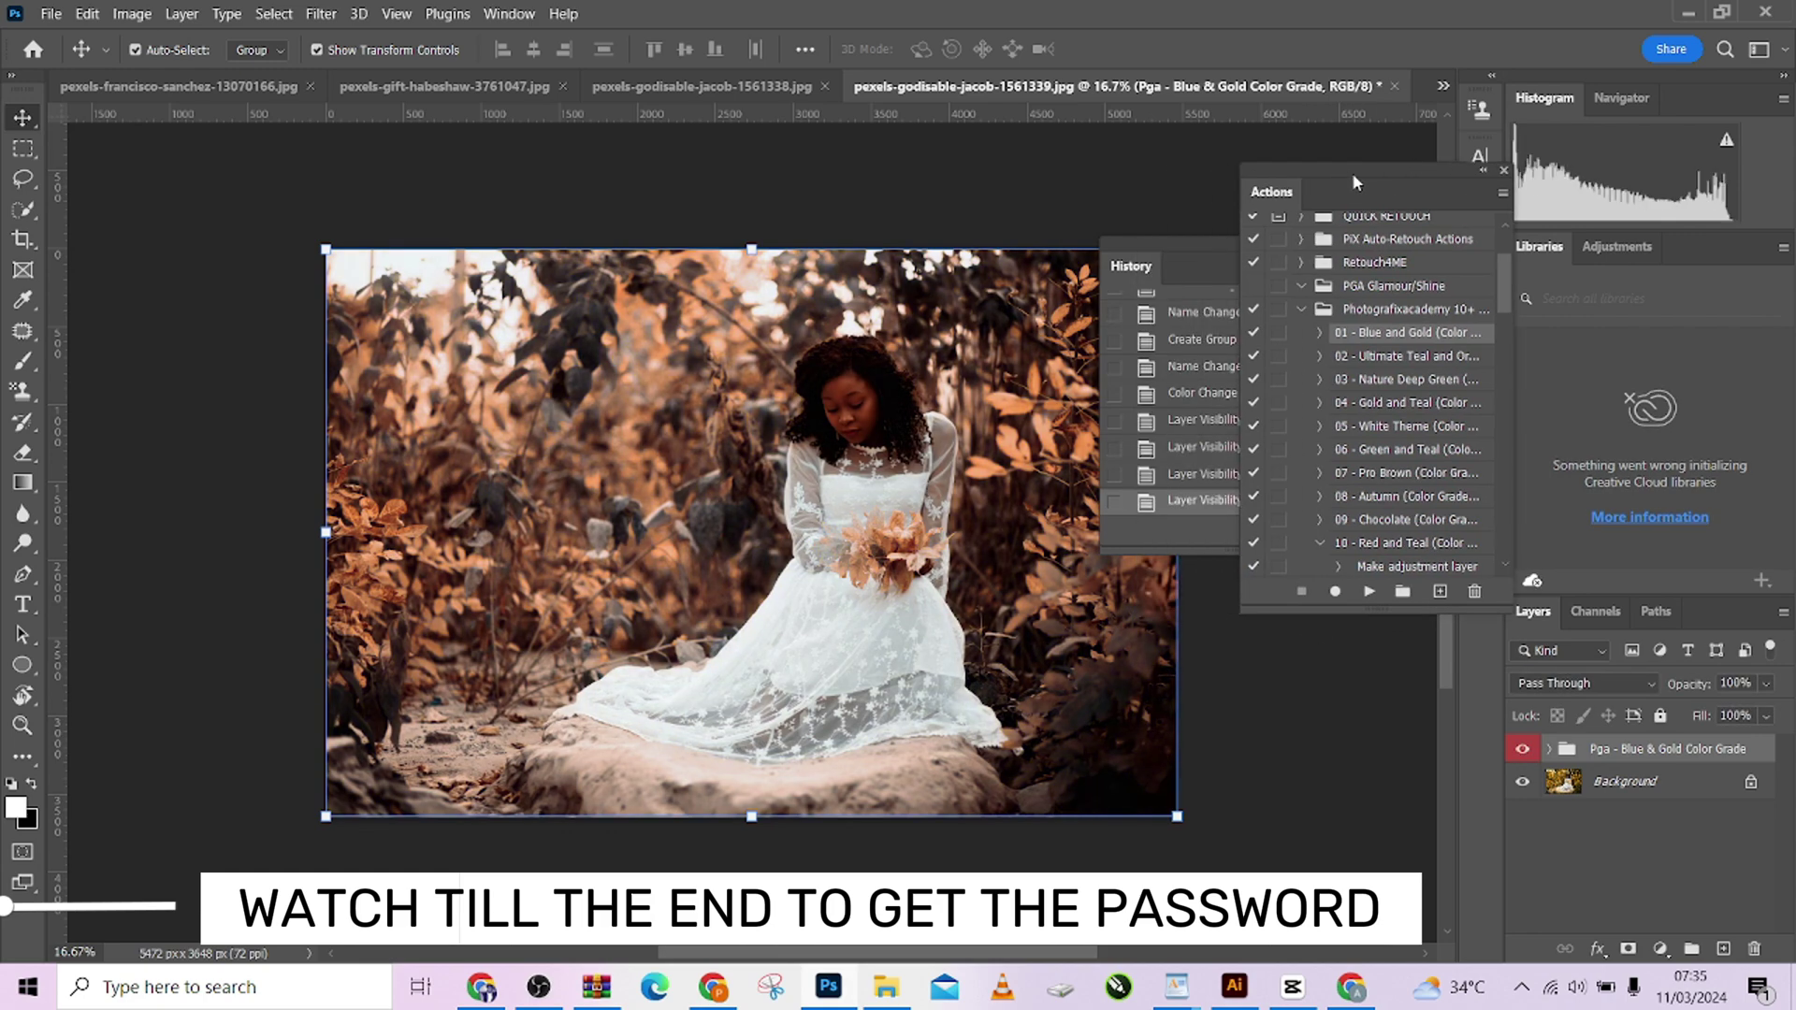